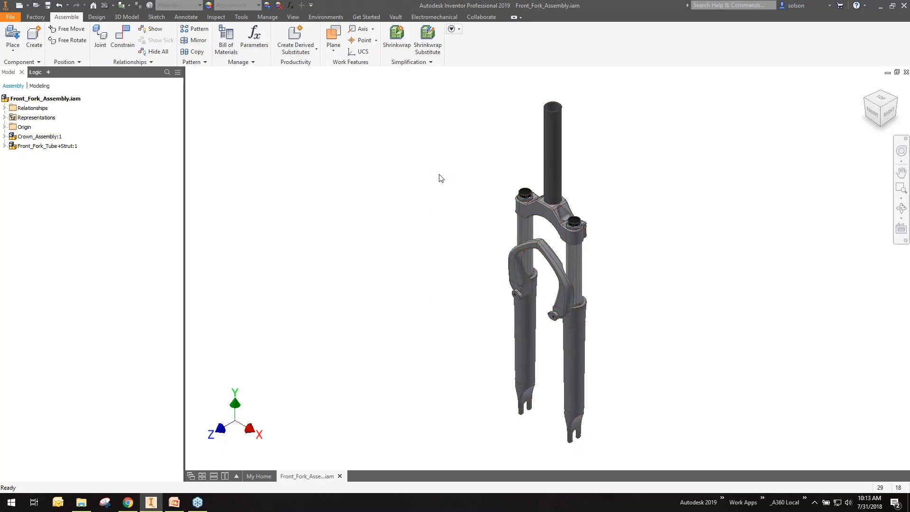
- Open the Appearance Browser and show the Metallic Paint category of the Autodesk Appearance Library
left_click(208, 7)
middle_click_drag(595, 160, 659, 153)
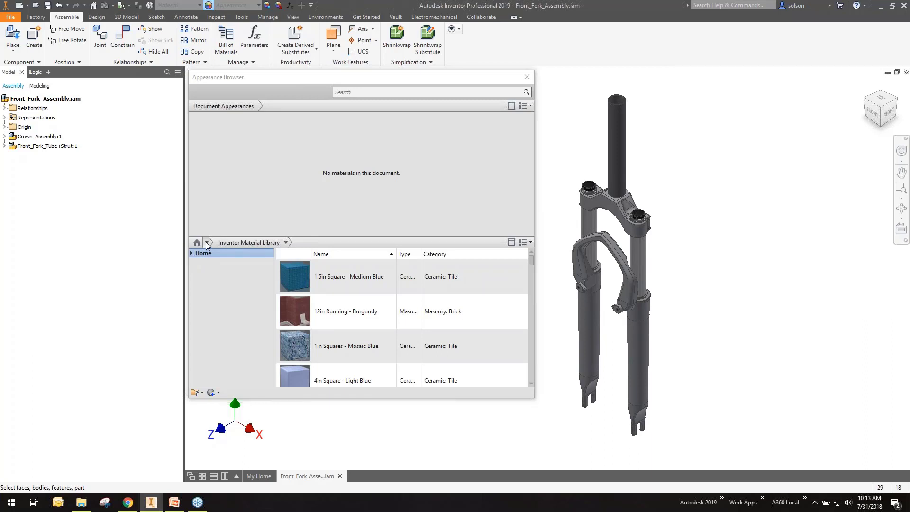
left_click(205, 243)
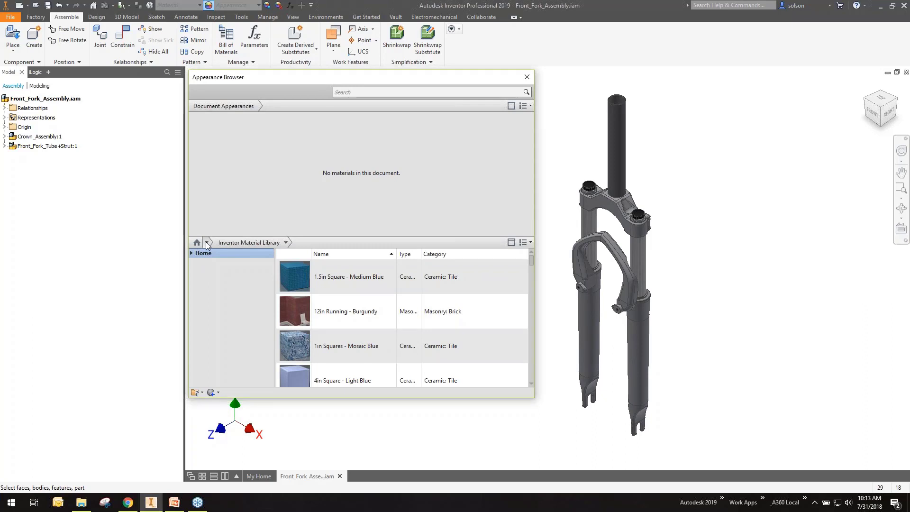
left_click(206, 242)
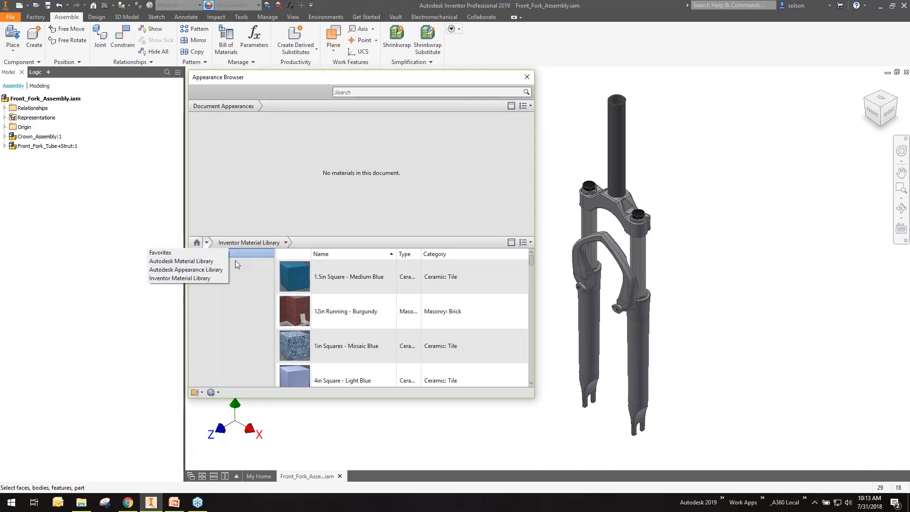
left_click(215, 271)
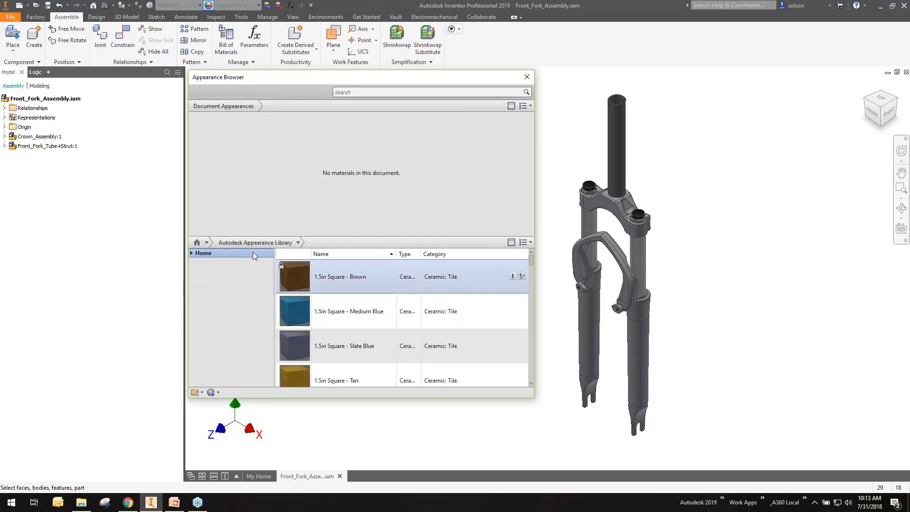
left_click(298, 242)
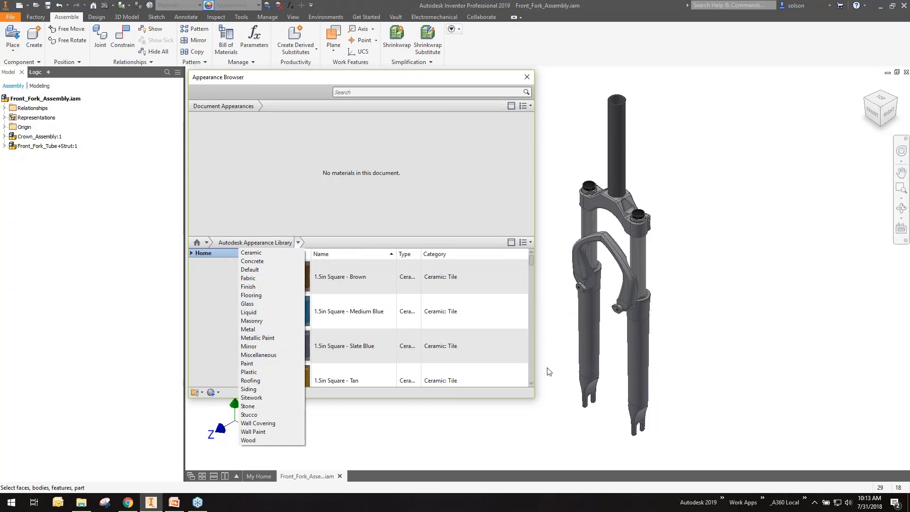
left_click(261, 338)
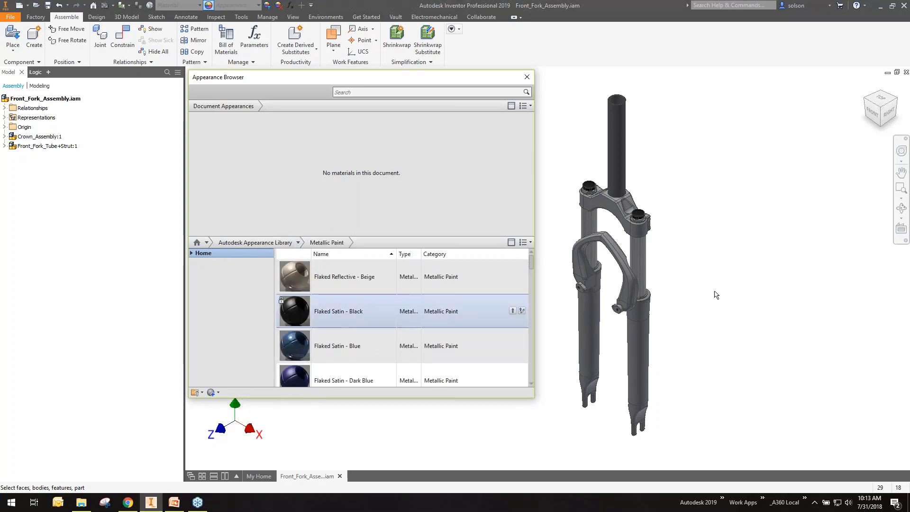
- Assign the Glossy - Forest Green metallic paint to both lower fork tubes and the arch connecting them
left_click(642, 335)
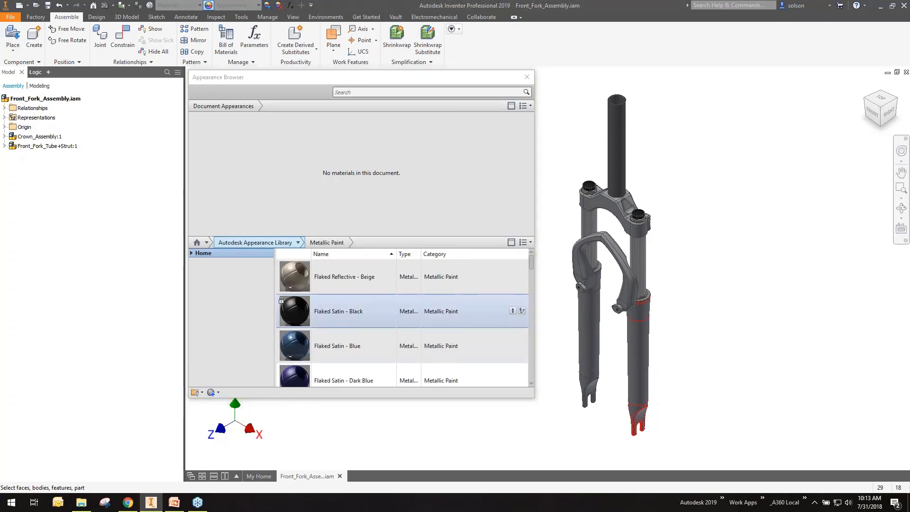
left_click(590, 321, "ctrl")
left_click(628, 282, "ctrl")
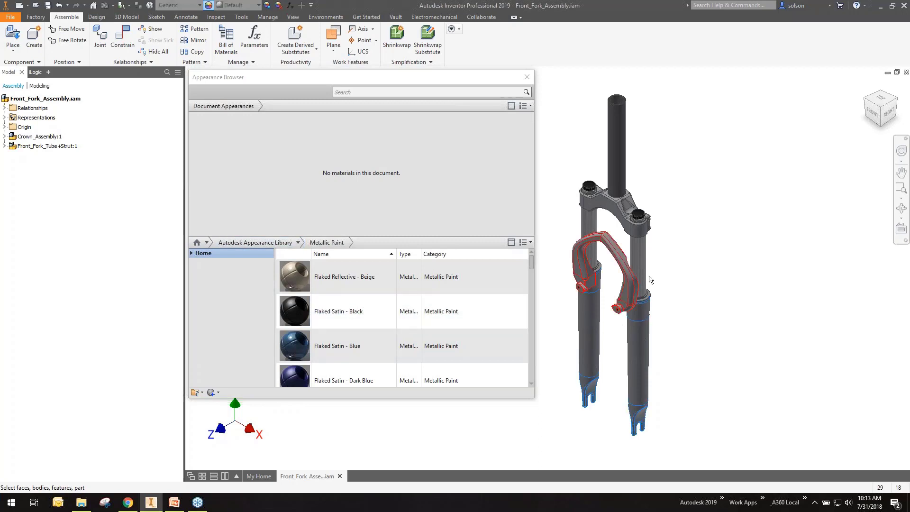
middle_click_drag(686, 269, 718, 254)
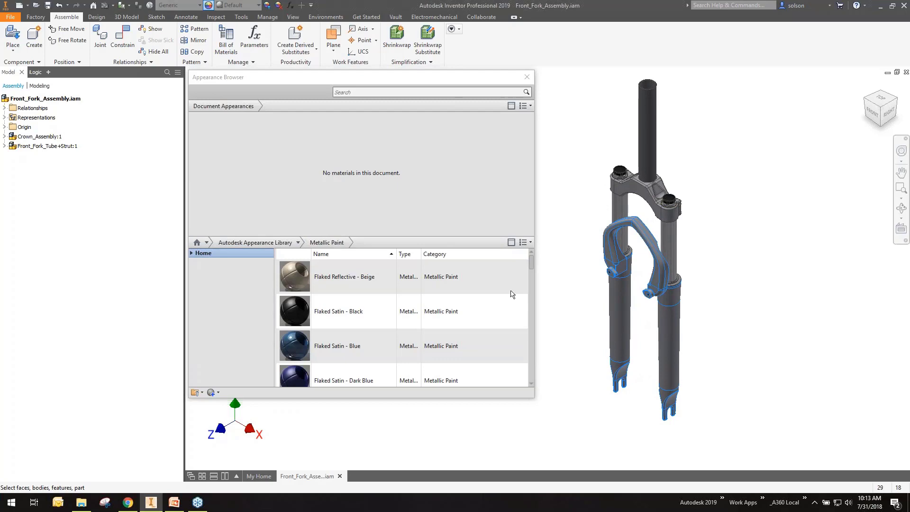
scroll(329, 303, "down", 5)
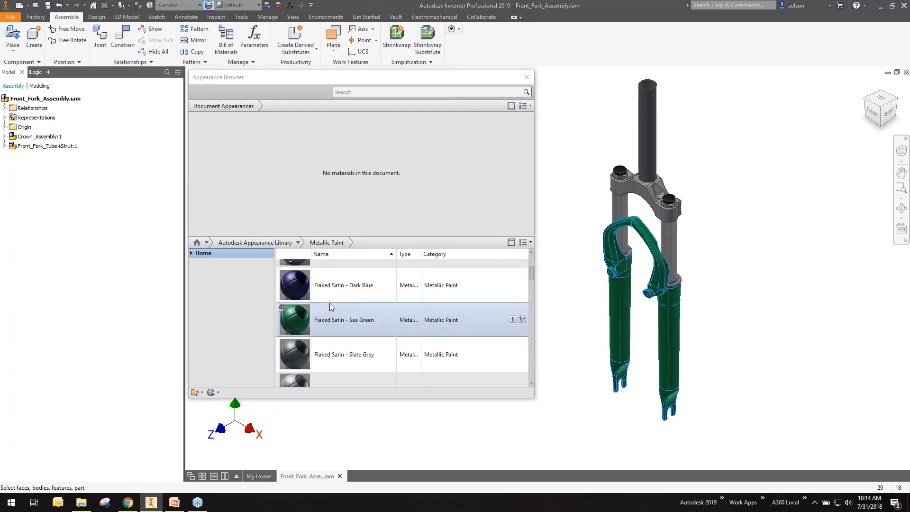
scroll(329, 303, "down", 6)
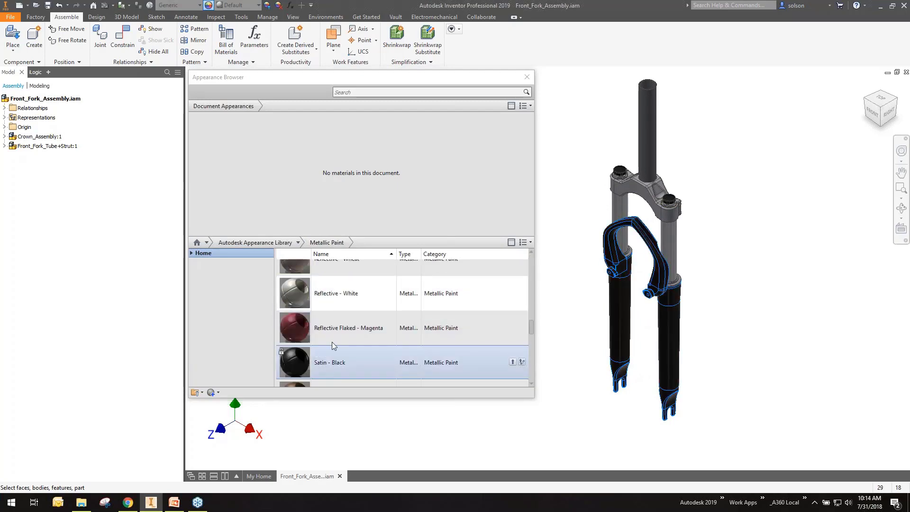
scroll(338, 316, "up", 6)
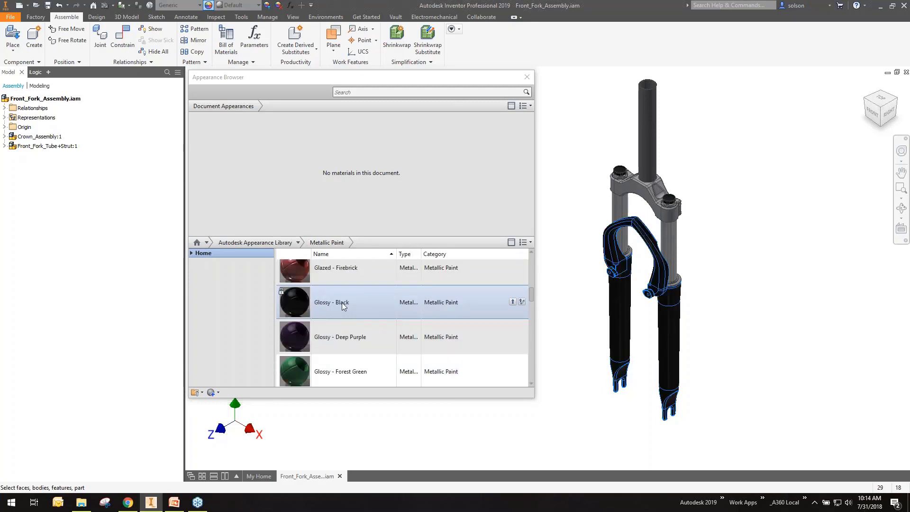
scroll(339, 348, "up", 5)
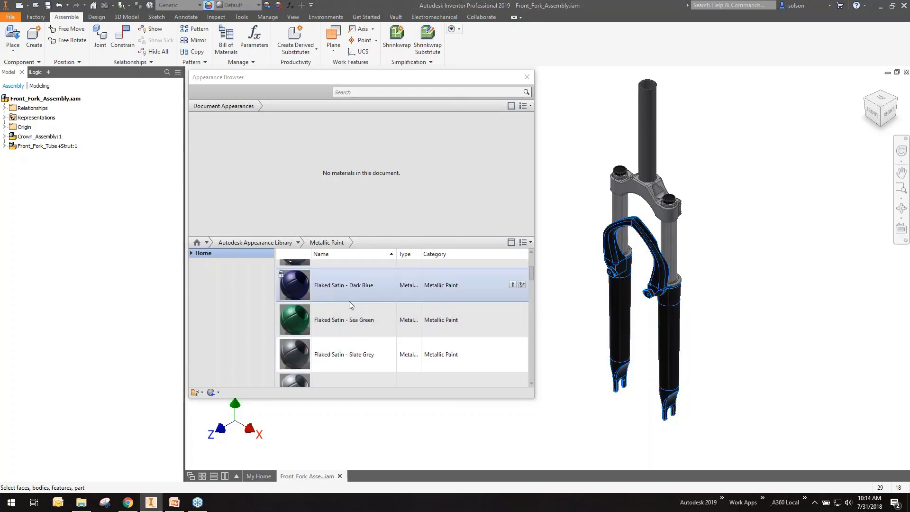
scroll(348, 301, "up", 2)
scroll(345, 323, "down", 2)
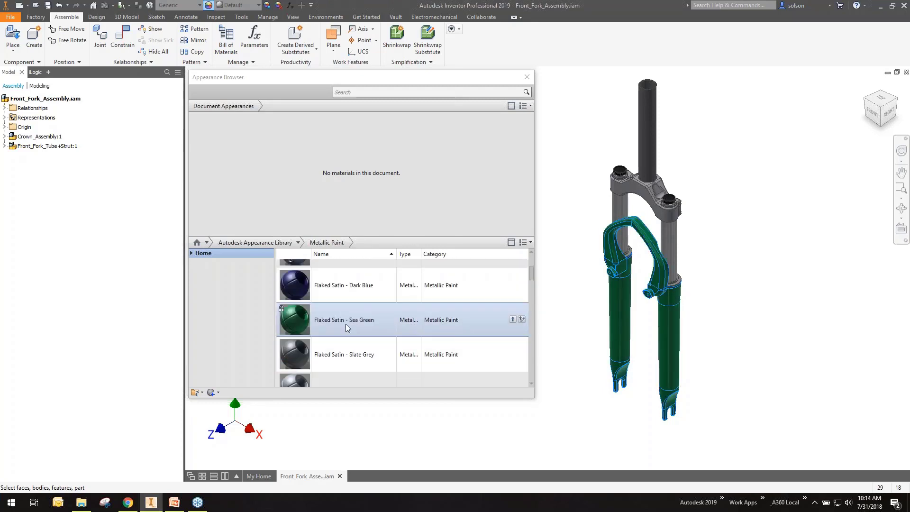
scroll(346, 327, "up", 2)
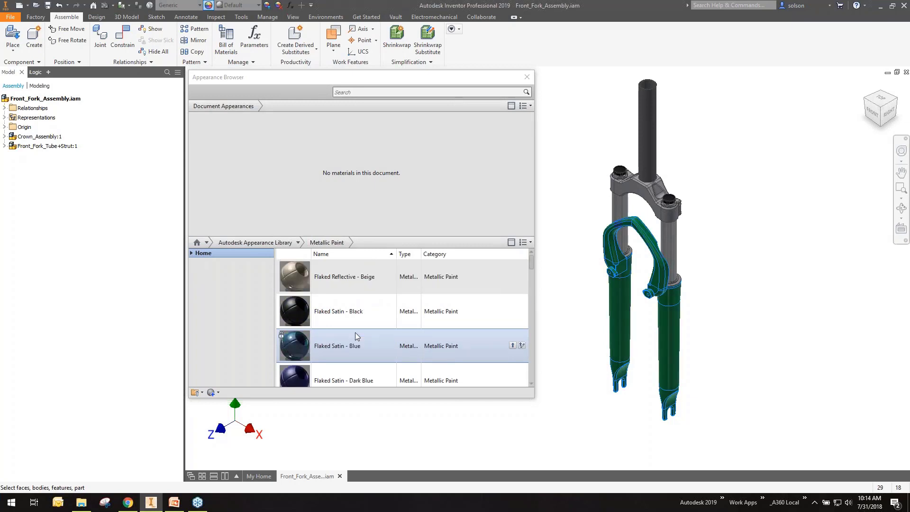
scroll(355, 334, "down", 5)
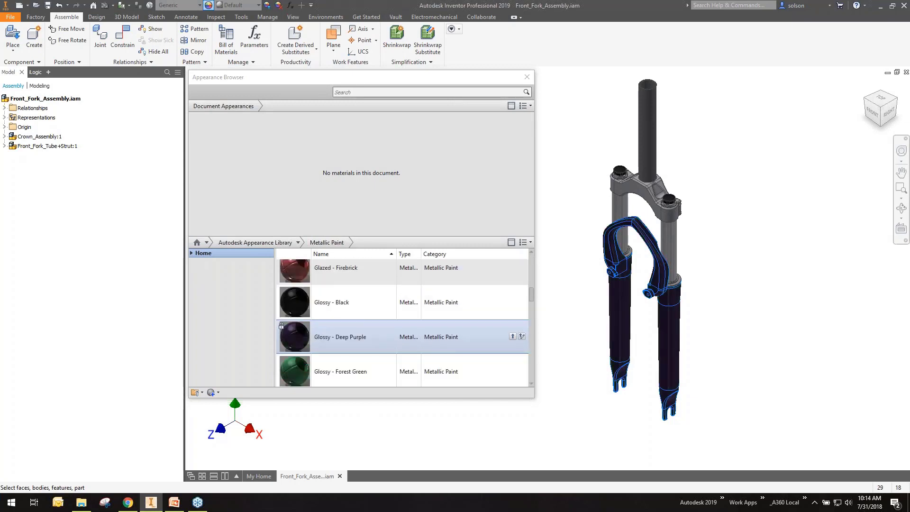
right_click(345, 369)
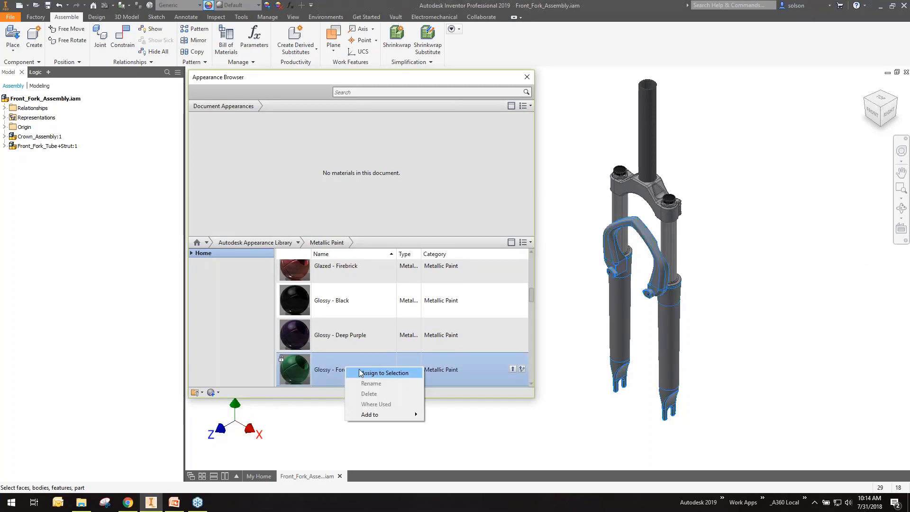
left_click(363, 372)
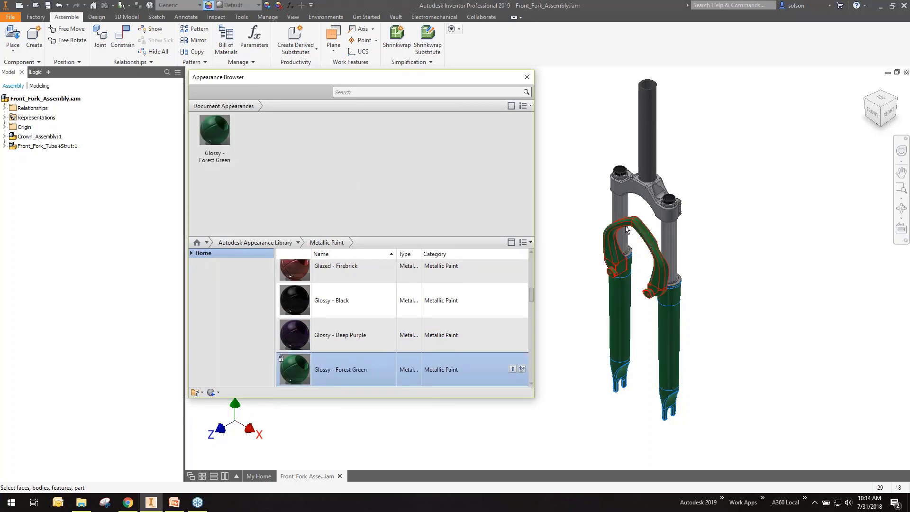
left_click(216, 131)
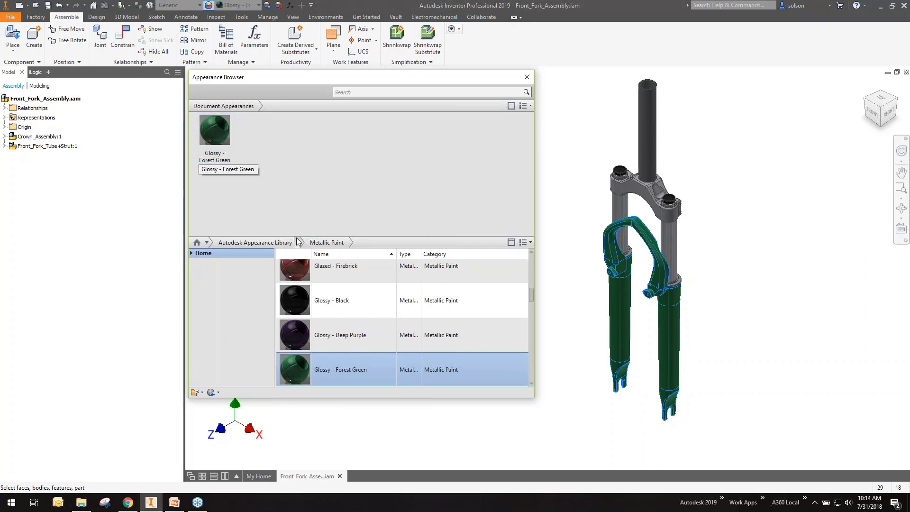
left_click(739, 184)
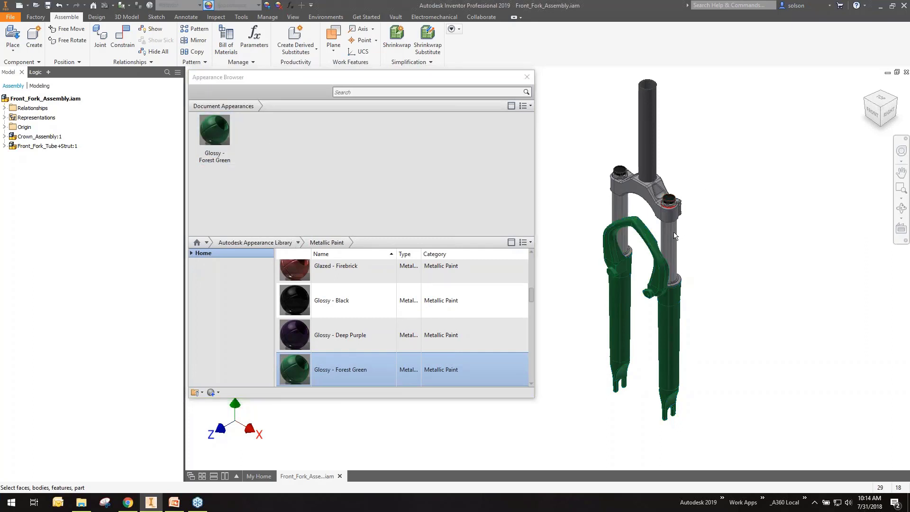
- Assign the Chrome - Polished metal appearance to the far fork leg's top cap and the near leg's upper tube
scroll(637, 202, "up", 2)
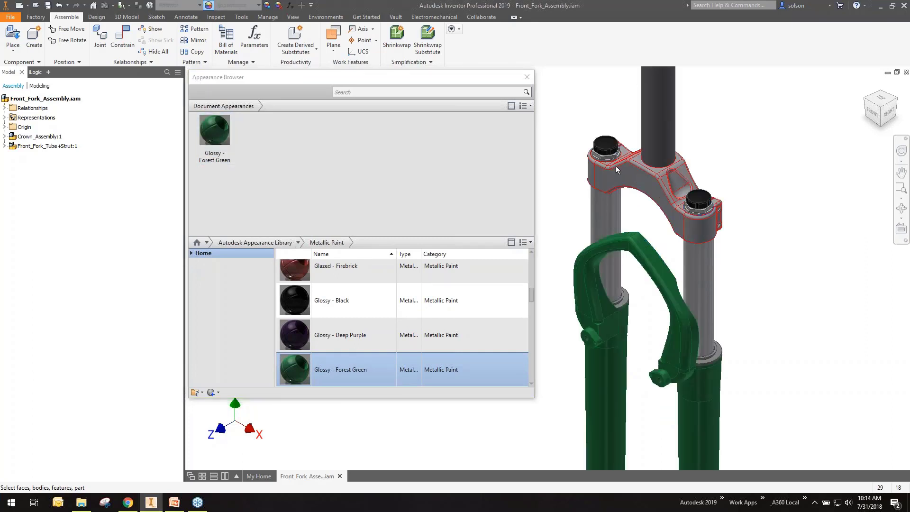
left_click(610, 150)
left_click(605, 156, "ctrl")
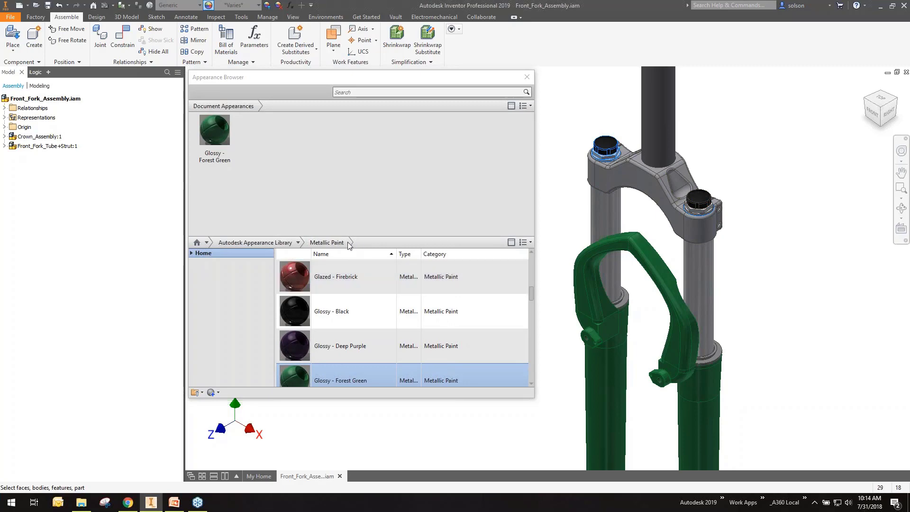
left_click(299, 242)
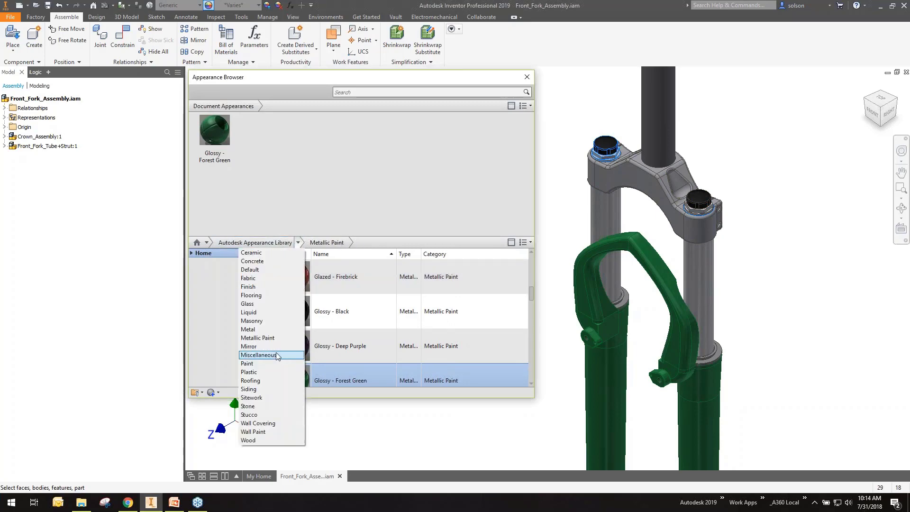
left_click(265, 329)
scroll(352, 306, "down", 8)
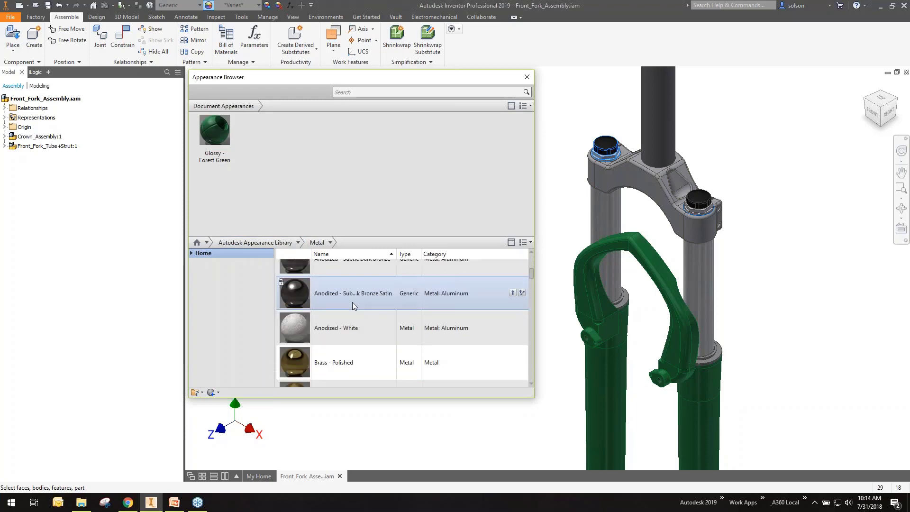
left_click(351, 318)
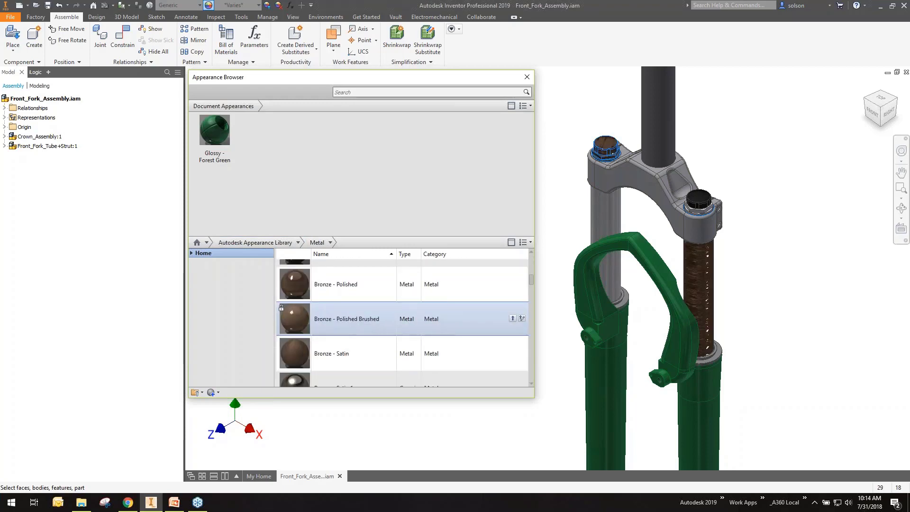
scroll(351, 319, "down", 1)
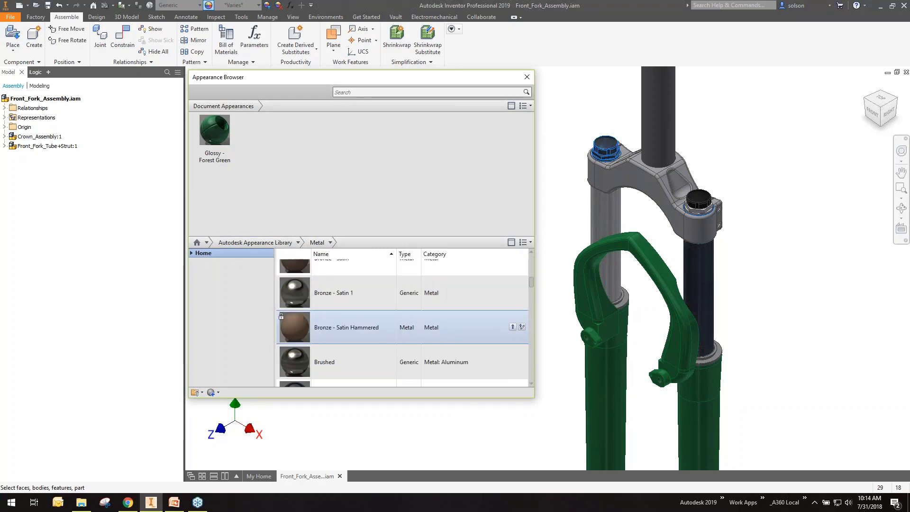
scroll(351, 318, "down", 2)
scroll(350, 318, "down", 1)
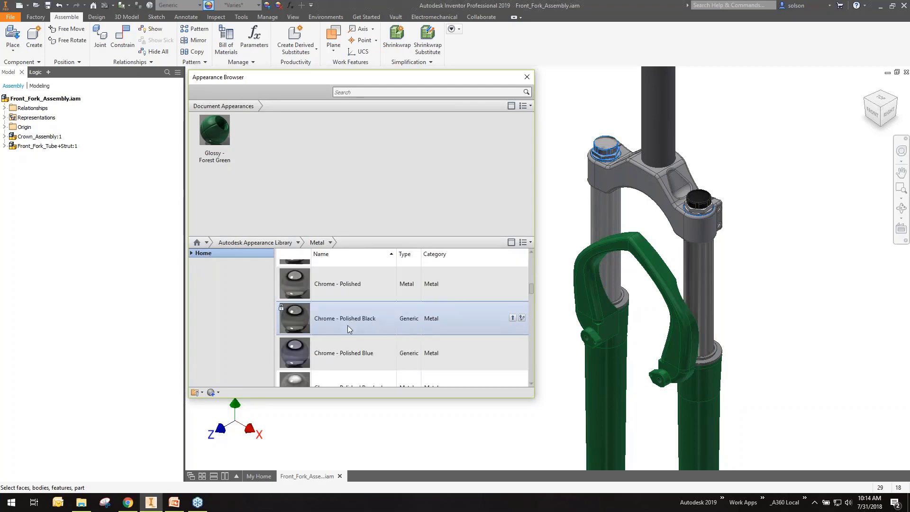
left_click(349, 287)
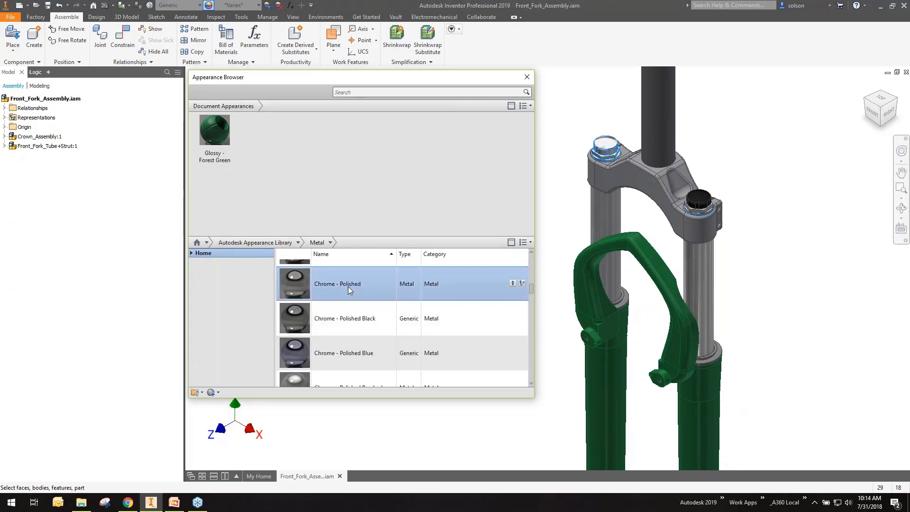
right_click(348, 286)
left_click(374, 290)
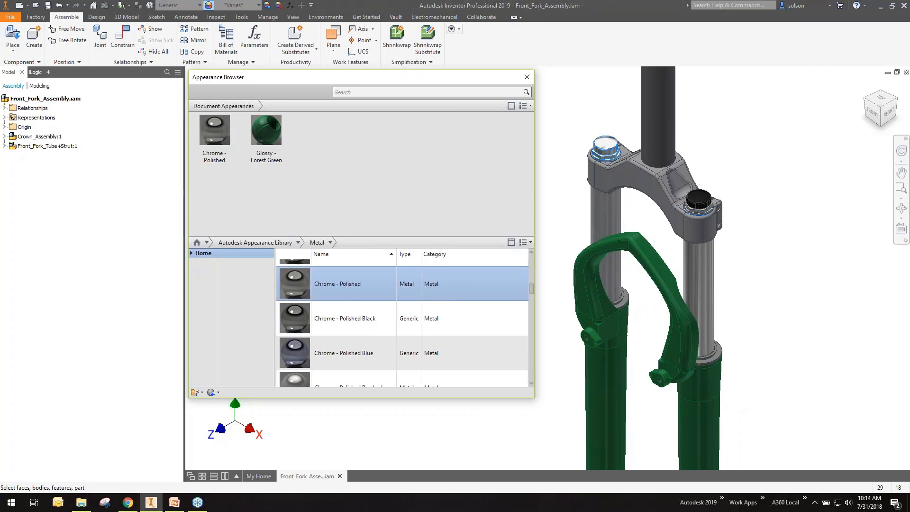
- Assign the Chrome - Polished appearance to the near fork leg's top cap and the hex nut beneath it
left_click(709, 207)
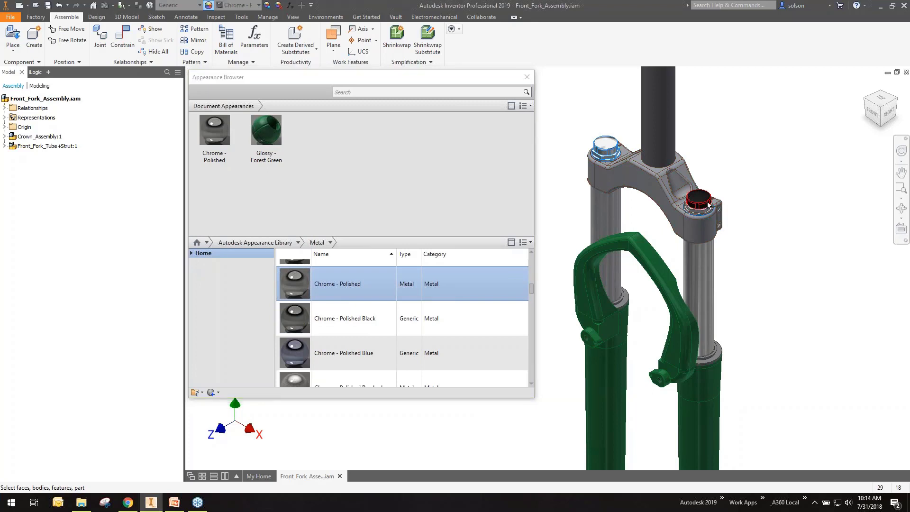
left_click(218, 135)
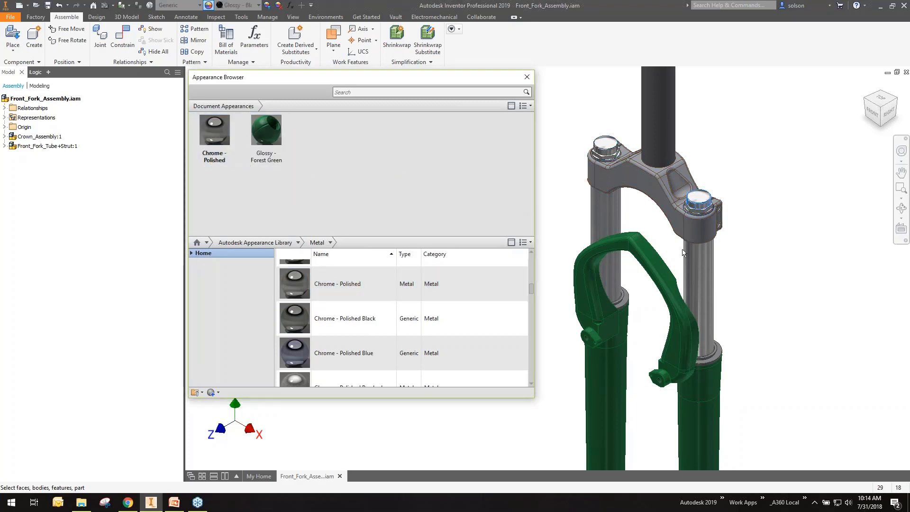
scroll(706, 223, "up", 3)
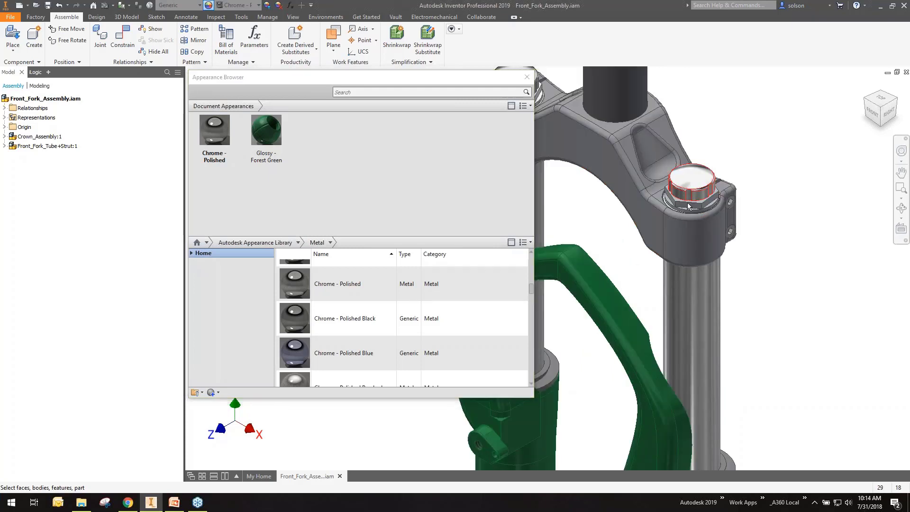
left_click(688, 206)
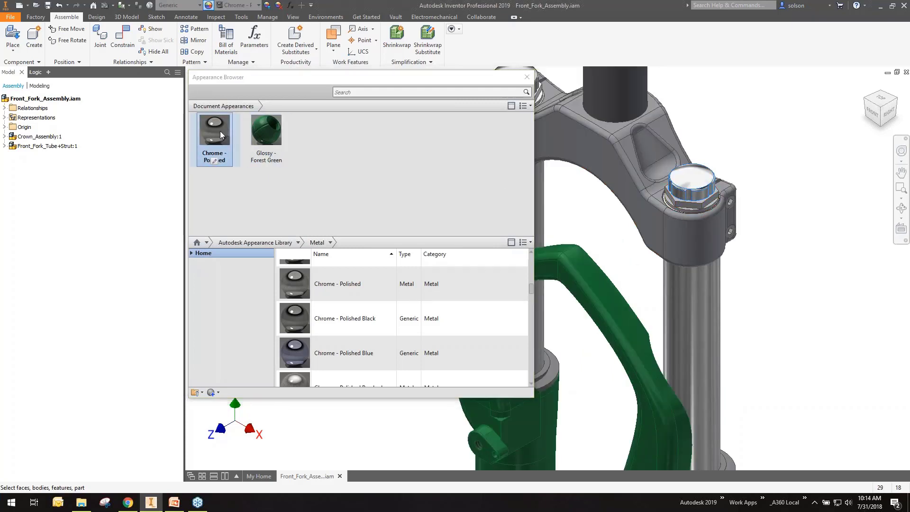
left_click(684, 208)
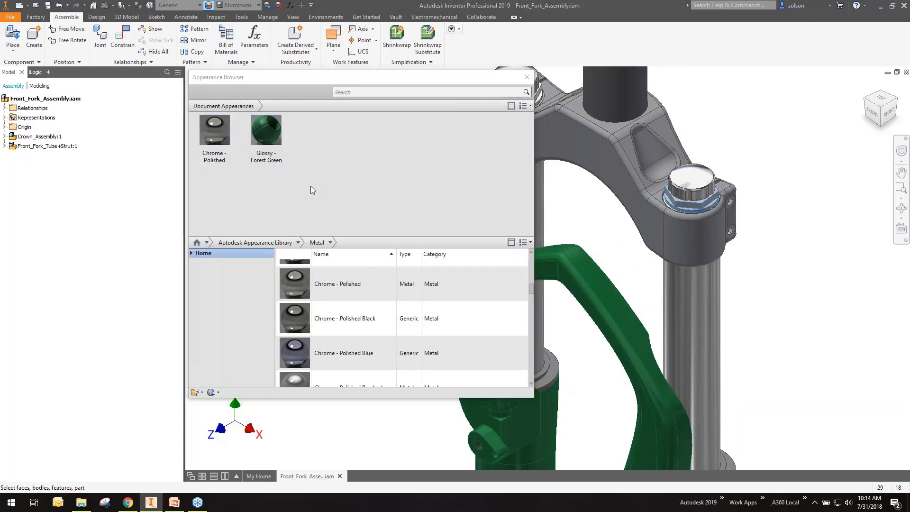
right_click(217, 126)
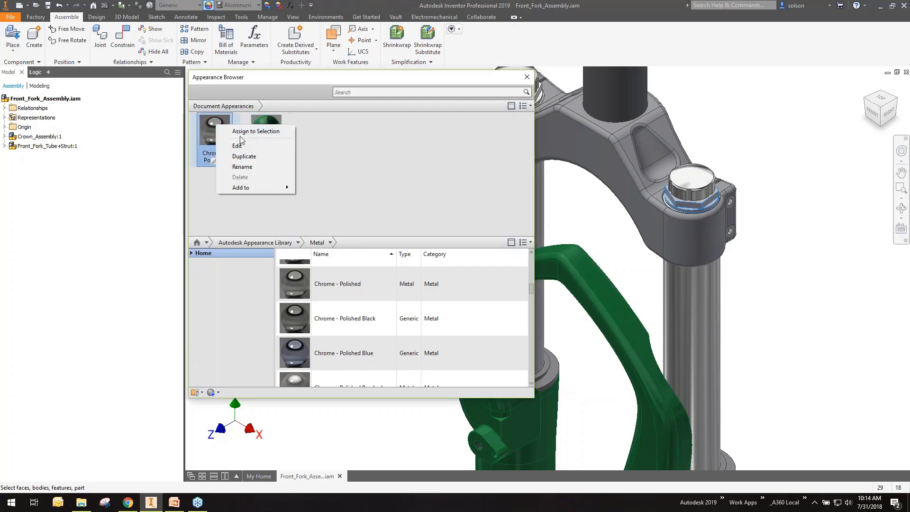
left_click(240, 135)
left_click(248, 143)
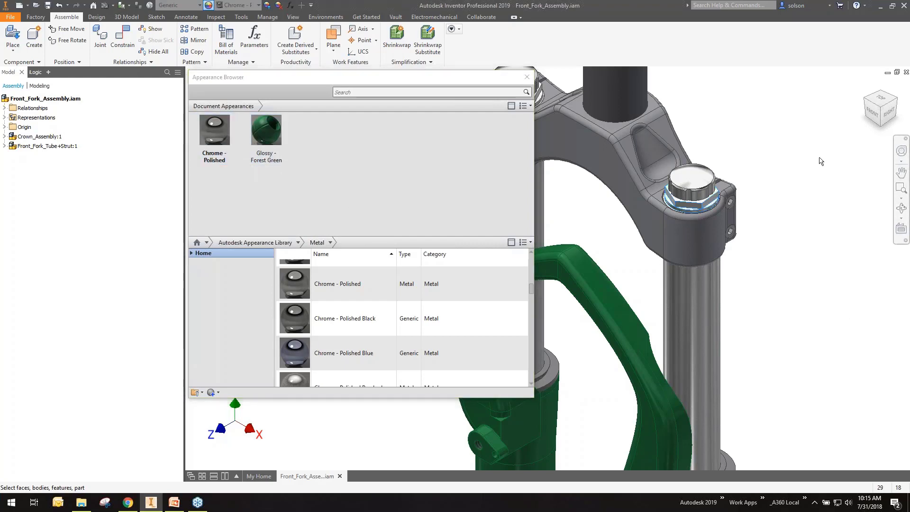
- Assign the Iron - Cast appearance from the Metal library category to the fork crown
left_click(669, 149)
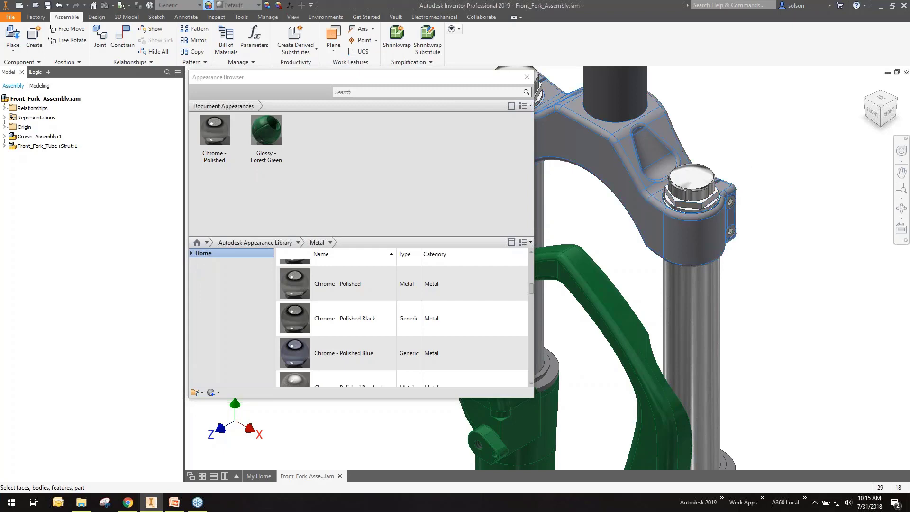
scroll(348, 306, "up", 1)
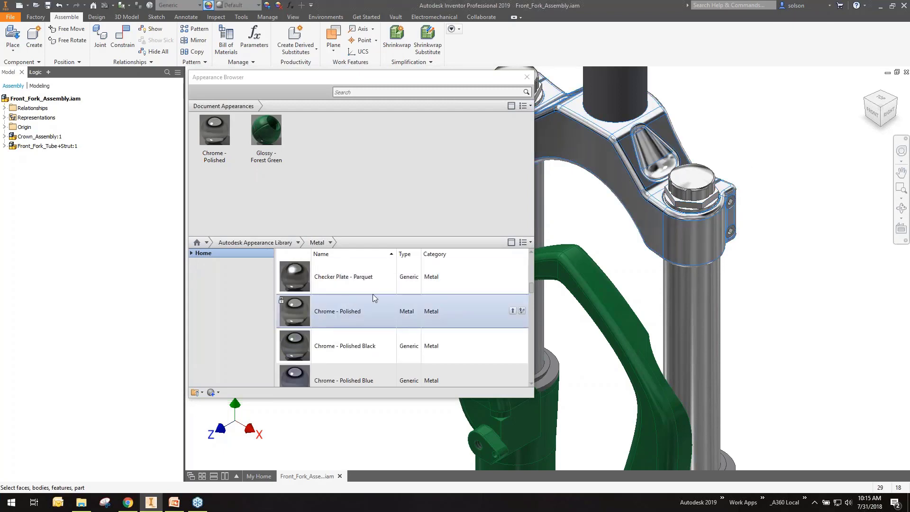
scroll(356, 279, "down", 3)
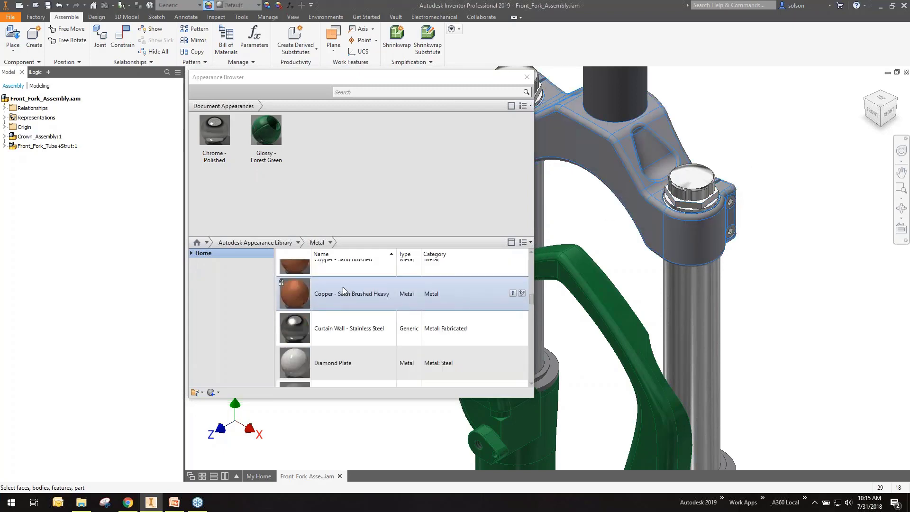
scroll(342, 290, "down", 8)
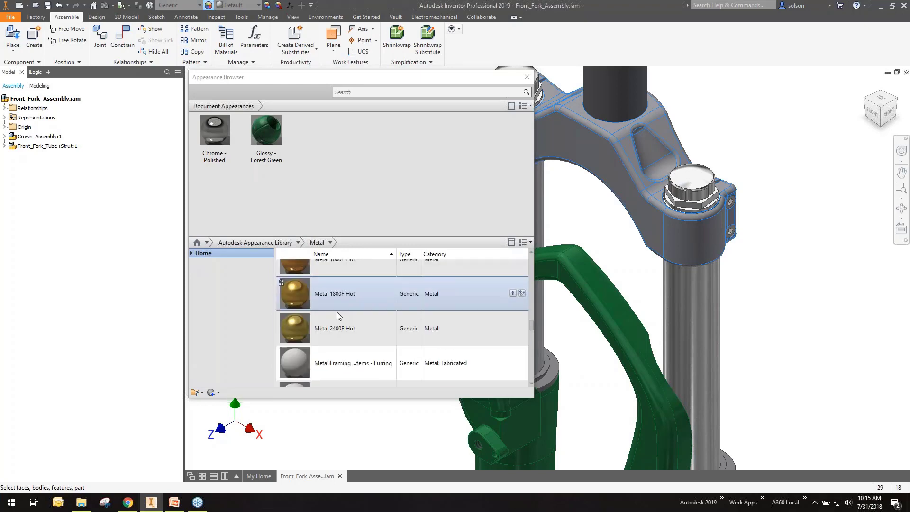
scroll(336, 317, "down", 3)
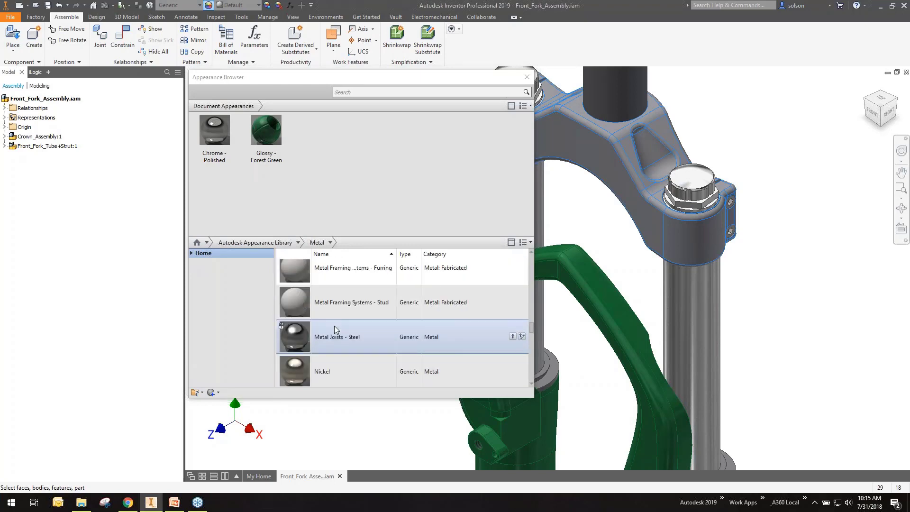
scroll(334, 322, "up", 5)
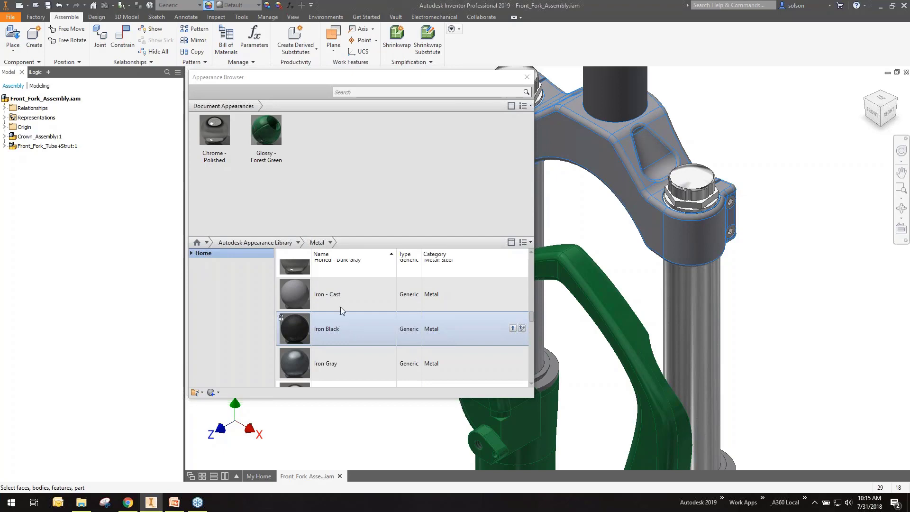
right_click(344, 294)
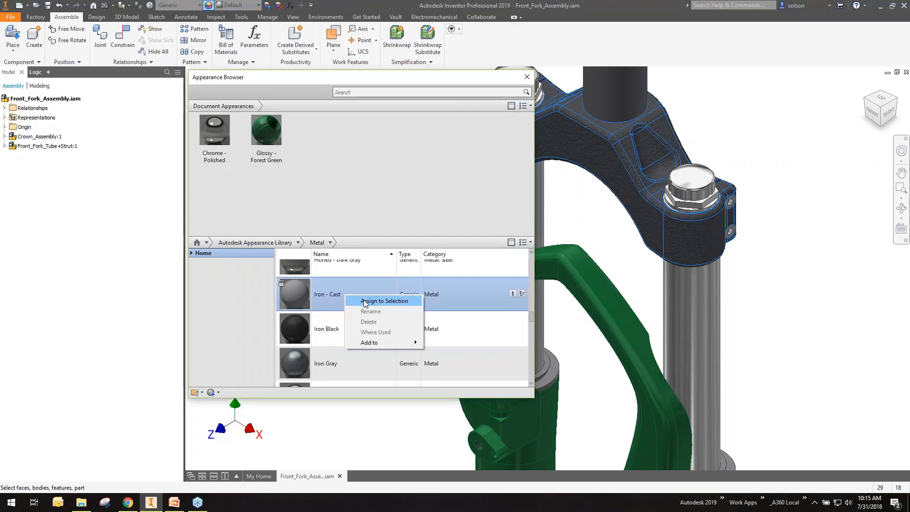
left_click(364, 300)
- Assign the Chrome - Polished document appearance to the steerer tube above the crown
scroll(742, 144, "down", 5)
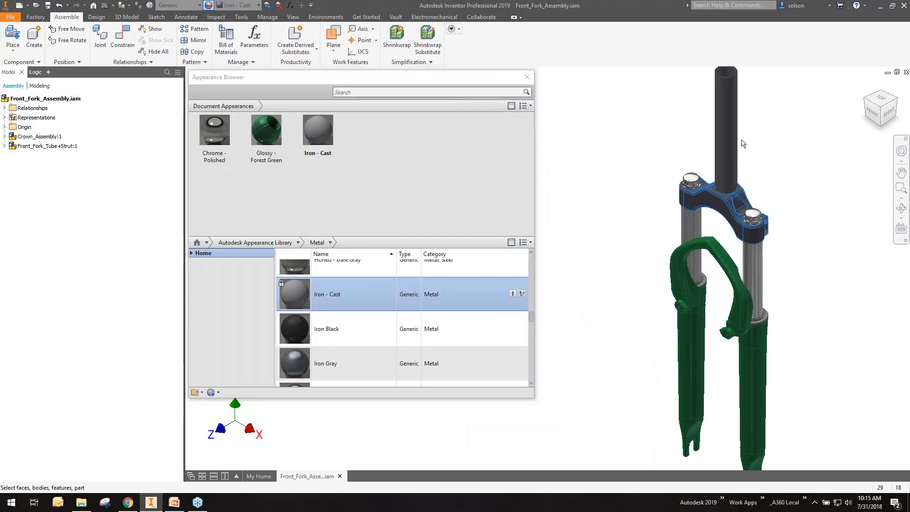
left_click(582, 168)
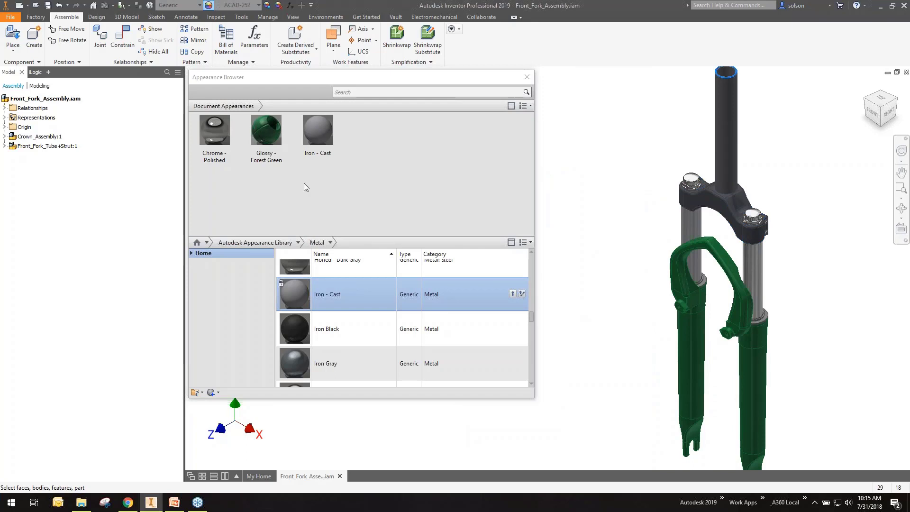
left_click(215, 131)
right_click(214, 131)
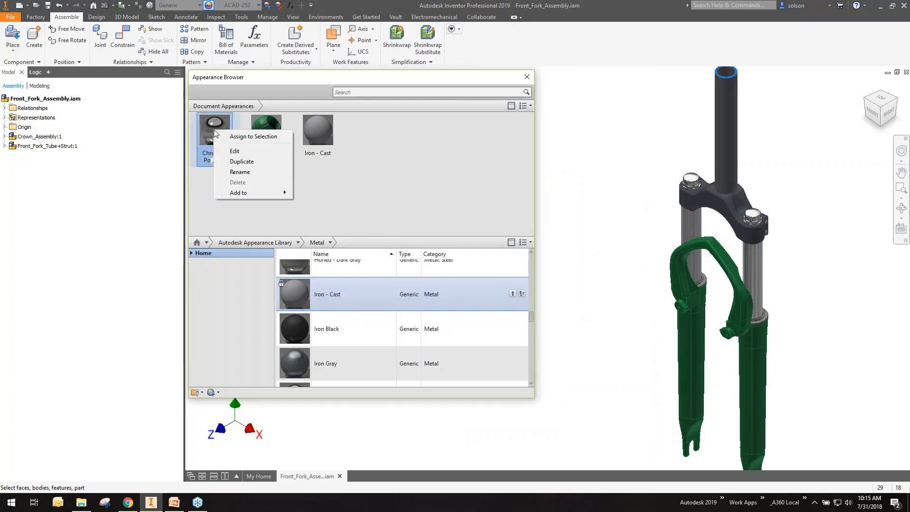
left_click(230, 137)
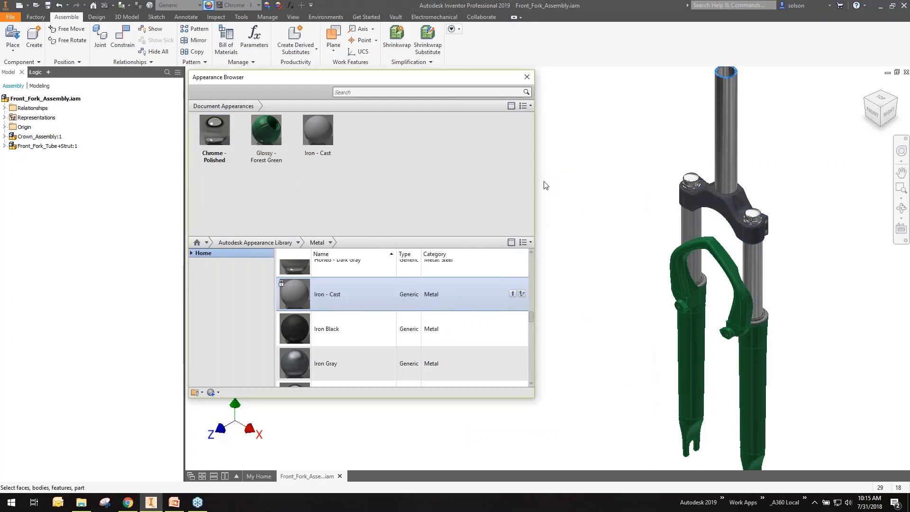
- Close the Appearance Browser and enter the Inventor Studio environment
left_click(528, 80)
middle_click_drag(566, 203, 468, 195)
scroll(265, 279, "down", 2)
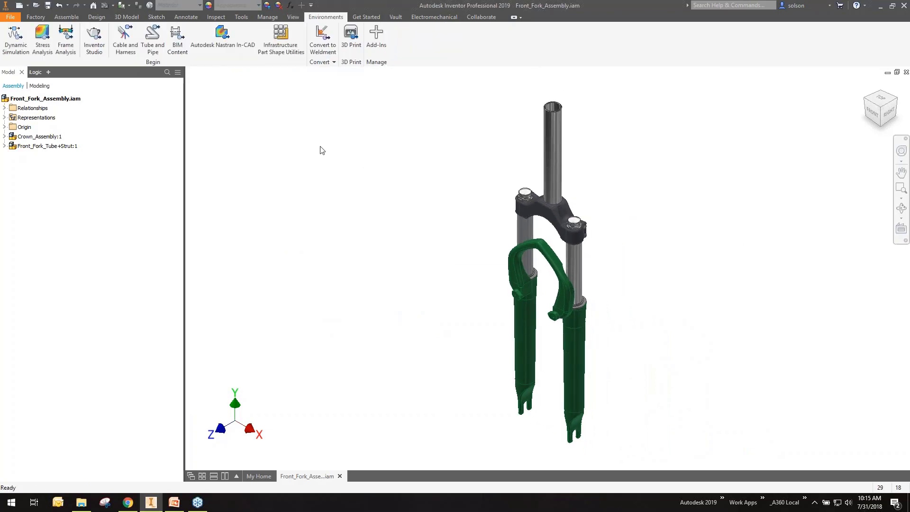
left_click(94, 39)
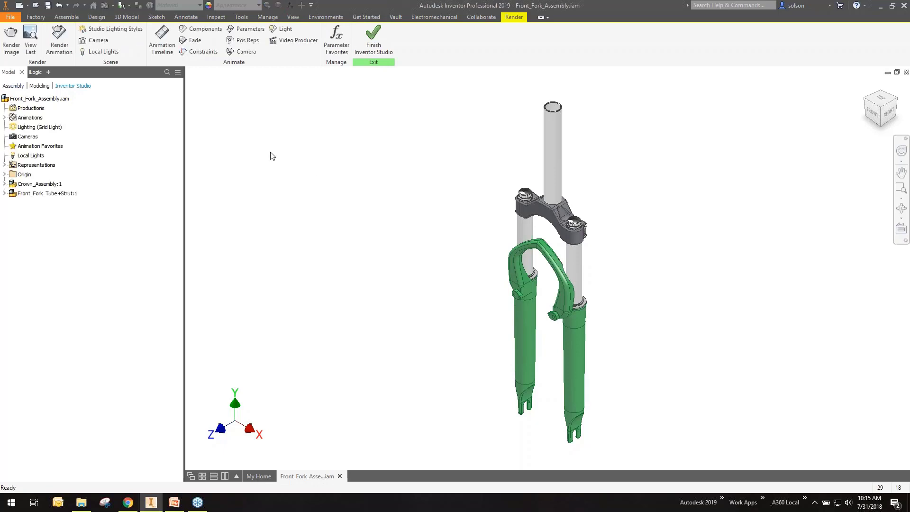
- Open the Studio Lighting Styles and make the global style Country Road - SpheronVR active
left_click(111, 29)
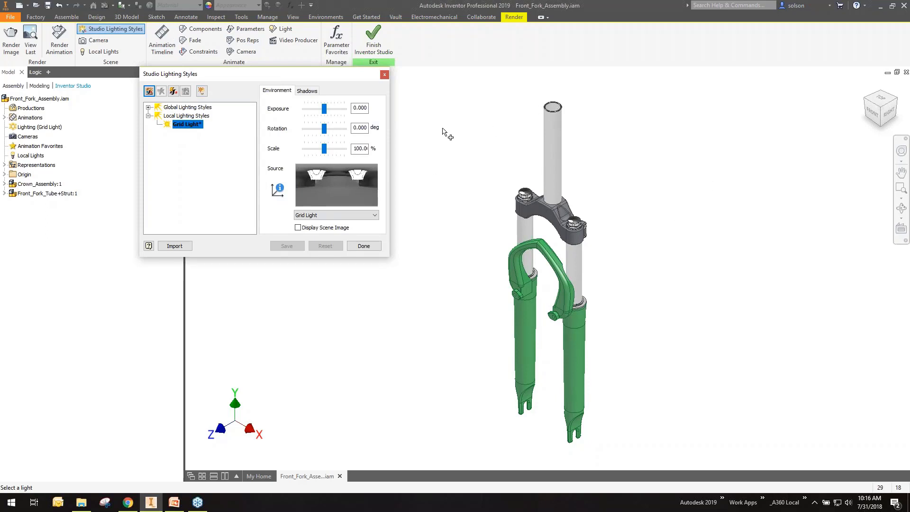
left_click(148, 108)
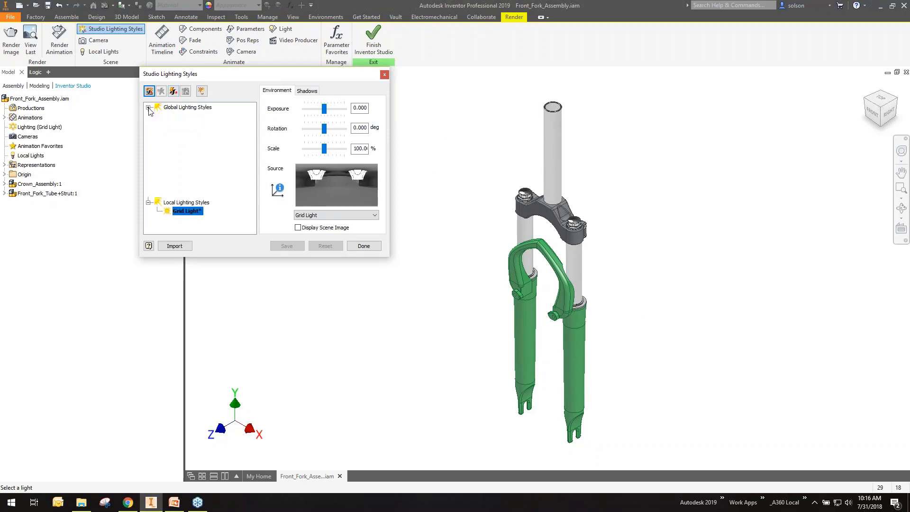
left_click(202, 124)
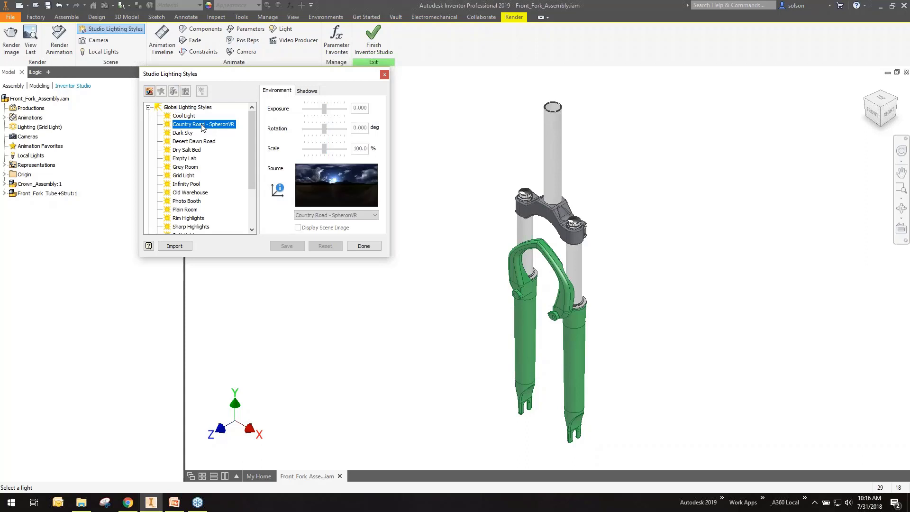
right_click(202, 124)
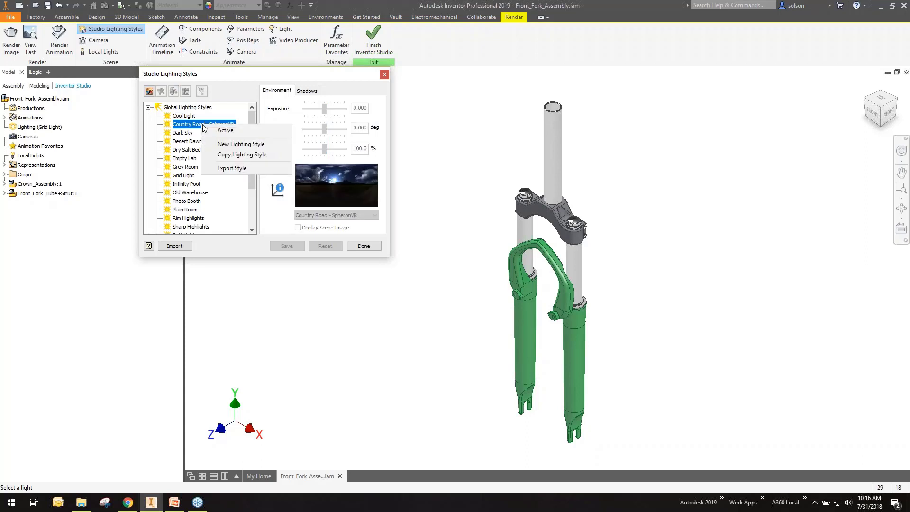
left_click(224, 131)
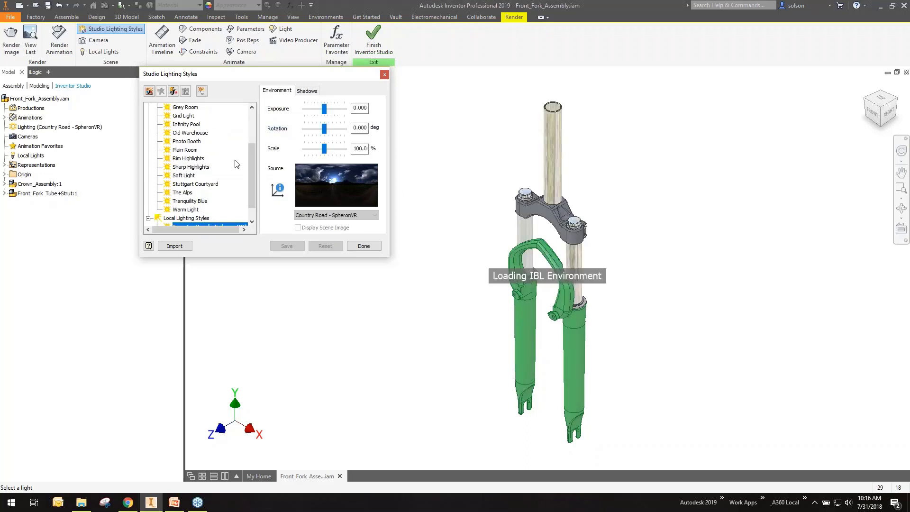
left_click_drag(250, 198, 245, 204)
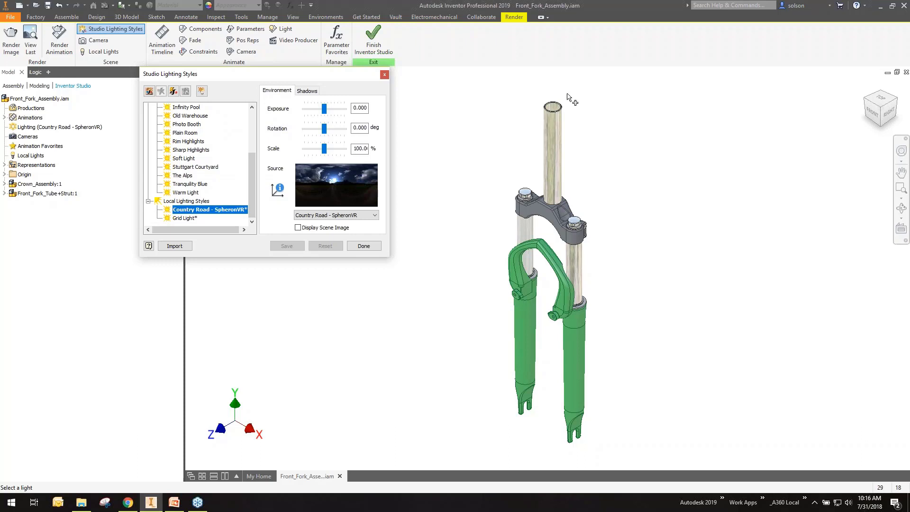
- Inspect the reflections on the chrome tubes and turn on the scene image display for the Country Road - SpheronVR style
scroll(560, 153, "up", 5)
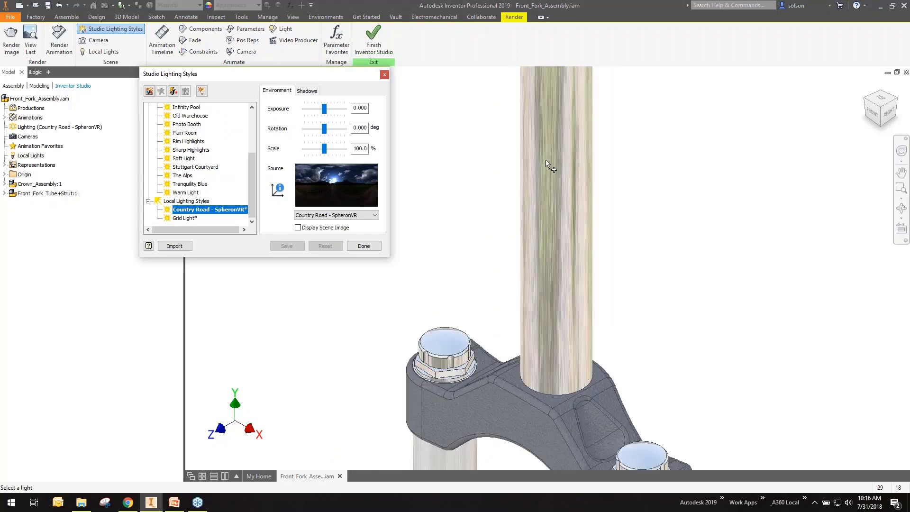
scroll(539, 171, "down", 3)
scroll(538, 173, "down", 6)
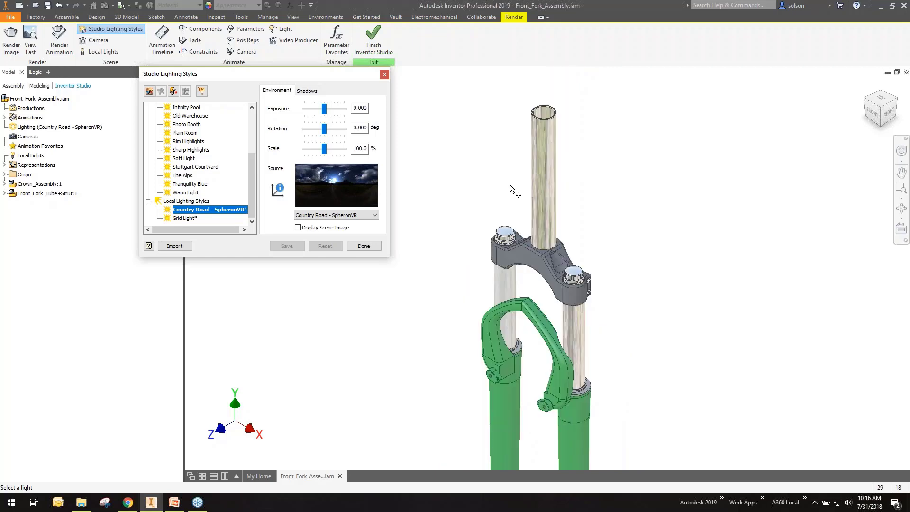
left_click(305, 233)
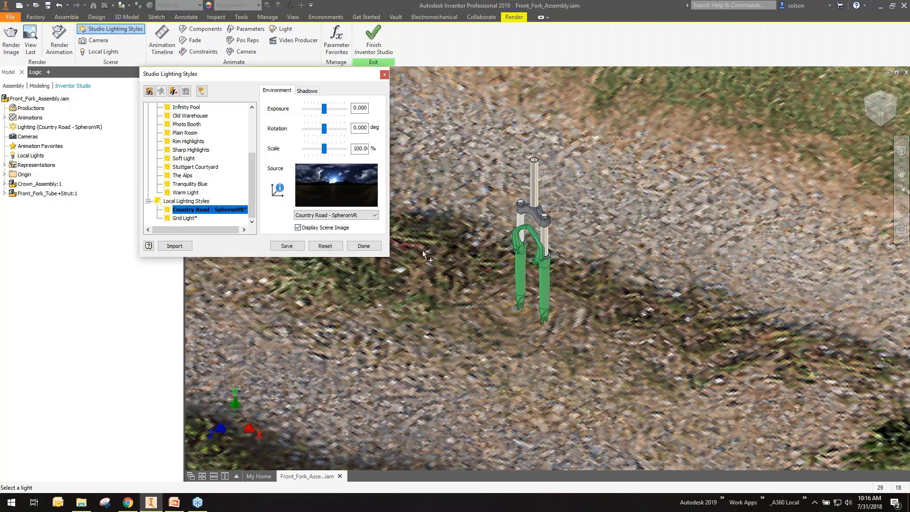
- Reduce the scale of the Country Road - SpheronVR lighting environment to 68% and view the fork against the road
scroll(618, 252, "up", 10)
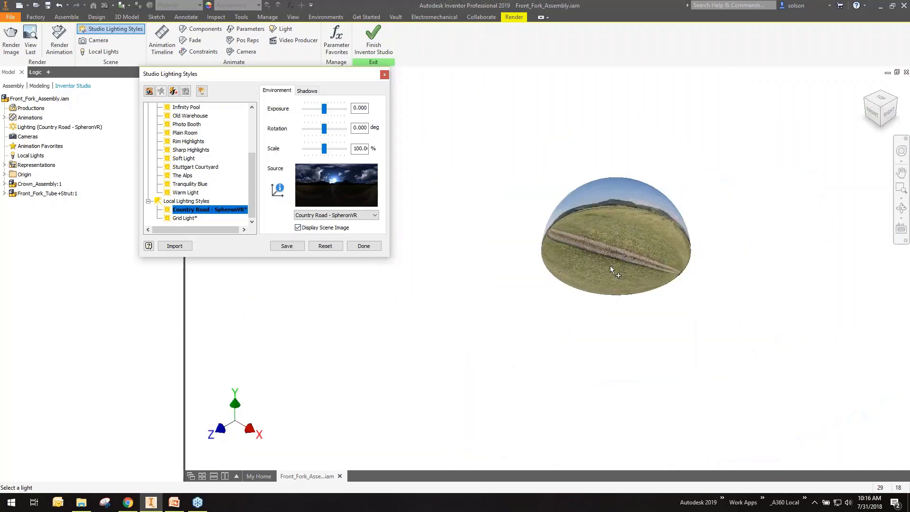
middle_click_drag(610, 265, 627, 281, "shift")
scroll(620, 243, "up", 2)
scroll(620, 244, "down", 6)
scroll(568, 274, "down", 4)
scroll(613, 331, "down", 4)
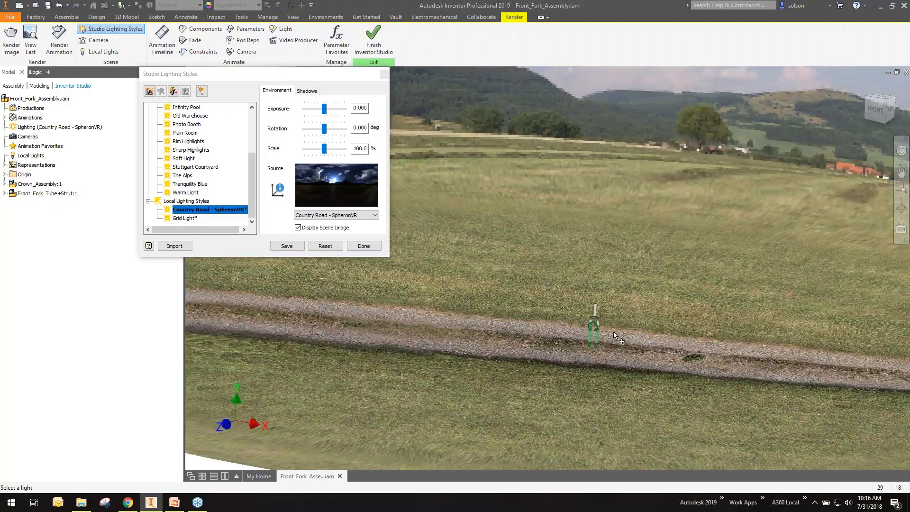
scroll(613, 331, "down", 3)
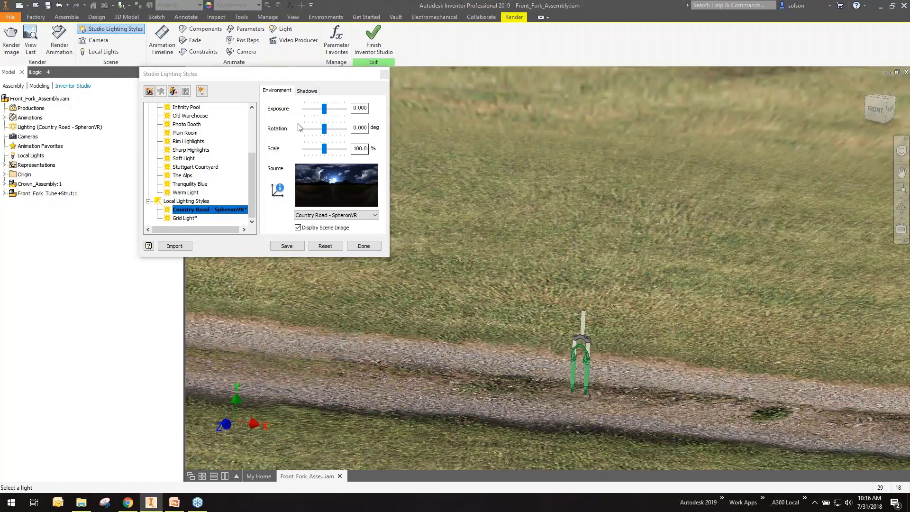
left_click_drag(325, 150, 319, 149)
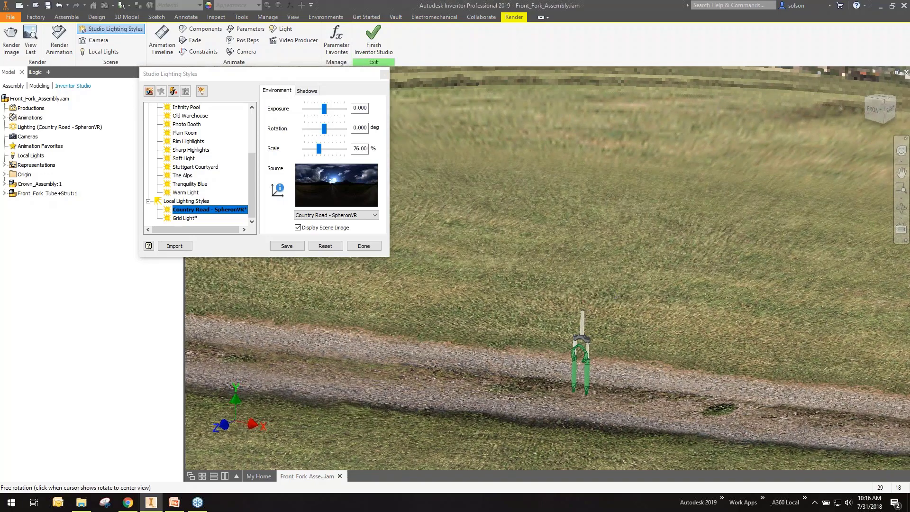
left_click_drag(320, 151, 317, 150)
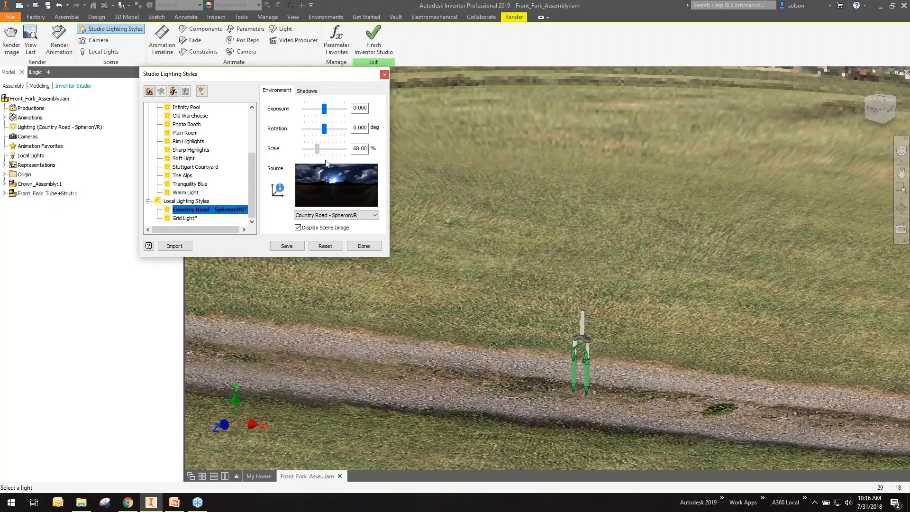
middle_click_drag(539, 297, 623, 284, "shift")
scroll(590, 336, "up", 4)
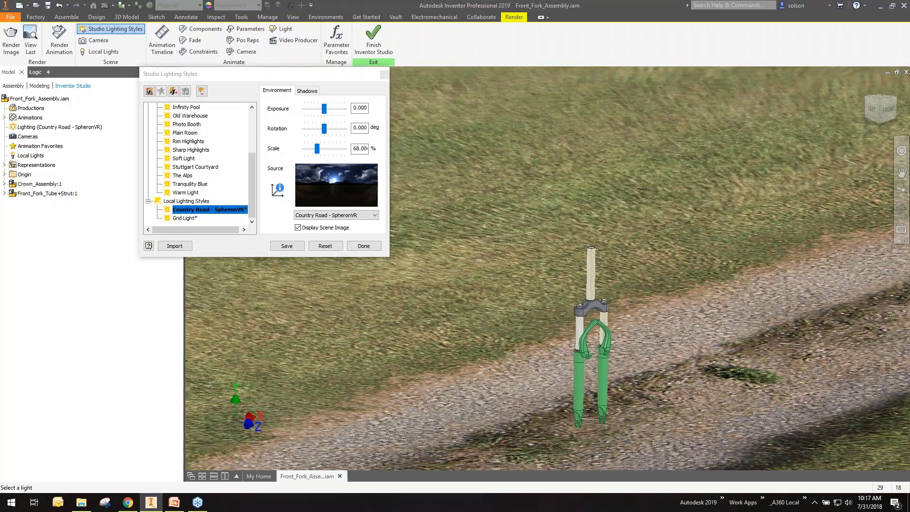
- Check the fork's scale against the road, close the lighting styles and save the changes to the Country Road - SpheronVR style
scroll(596, 281, "down", 3)
middle_click_drag(583, 343, 591, 272)
scroll(597, 281, "up", 4)
scroll(597, 281, "up", 4)
scroll(600, 258, "down", 3)
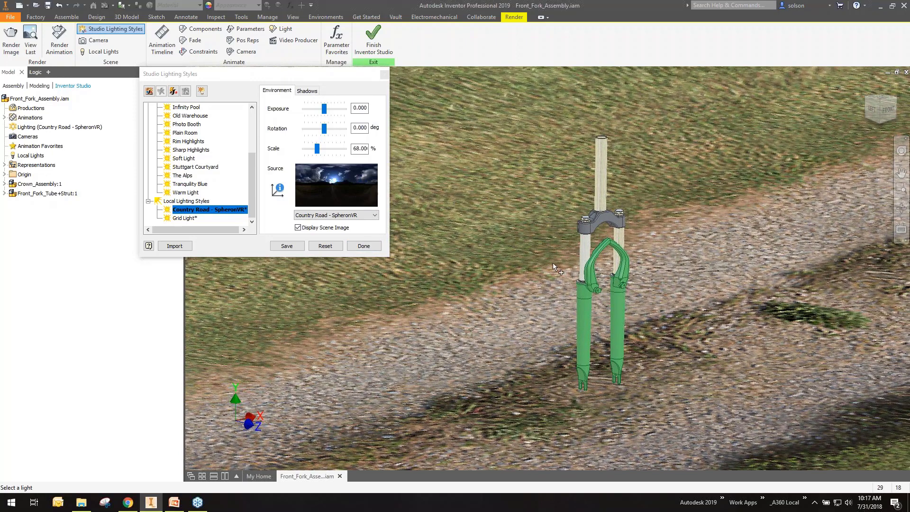
left_click(364, 246)
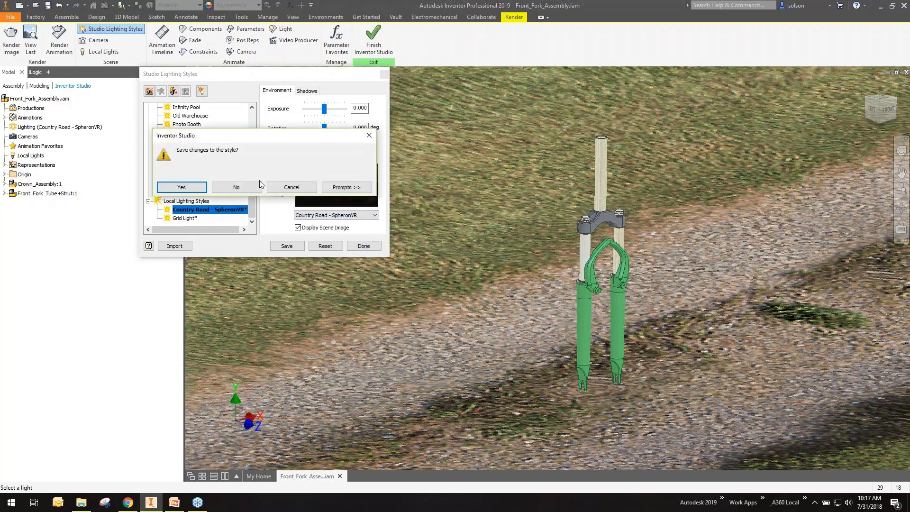
left_click(182, 188)
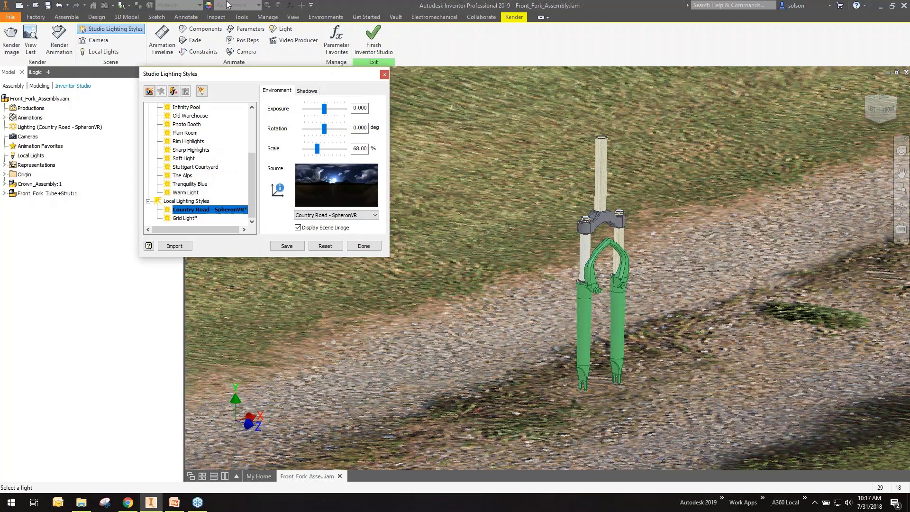
- Change the metallic paint color of the Glossy - Forest Green document appearance to orange, RGB 255 128 0, and close the Appearance Browser
left_click(209, 6)
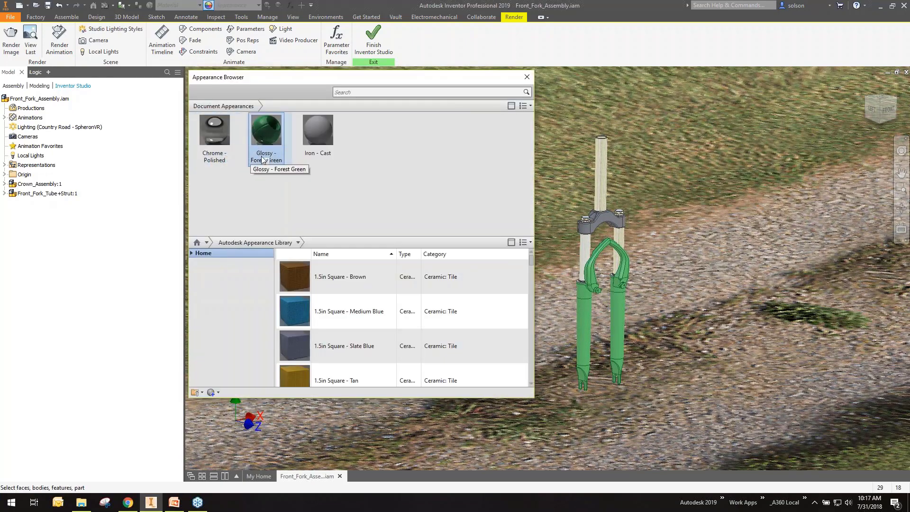
right_click(267, 124)
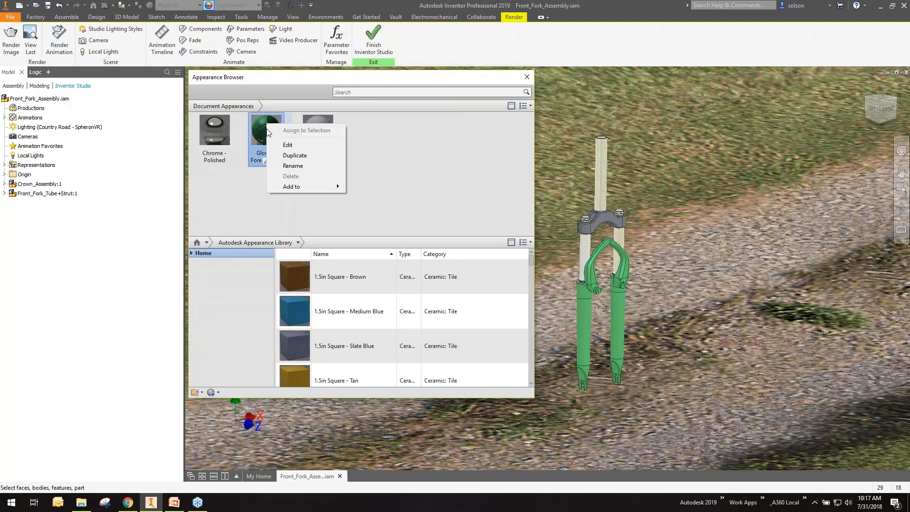
left_click(287, 145)
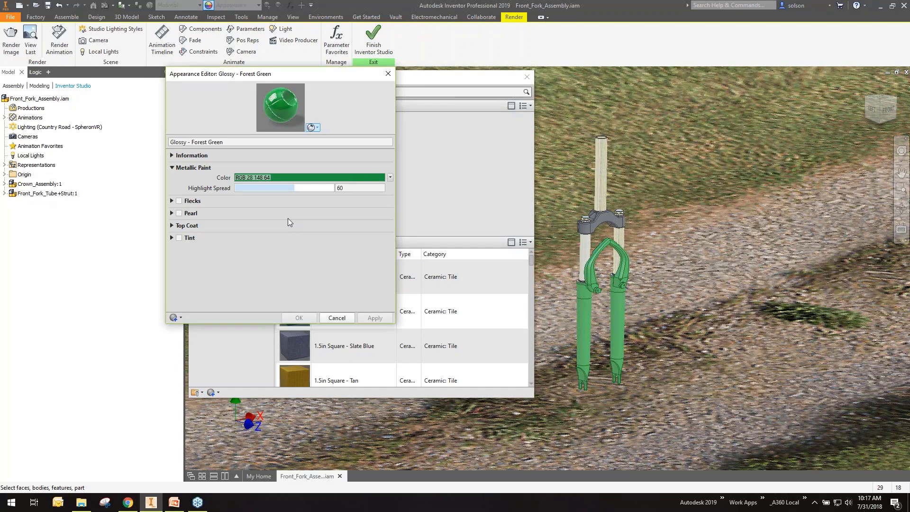
left_click(390, 178)
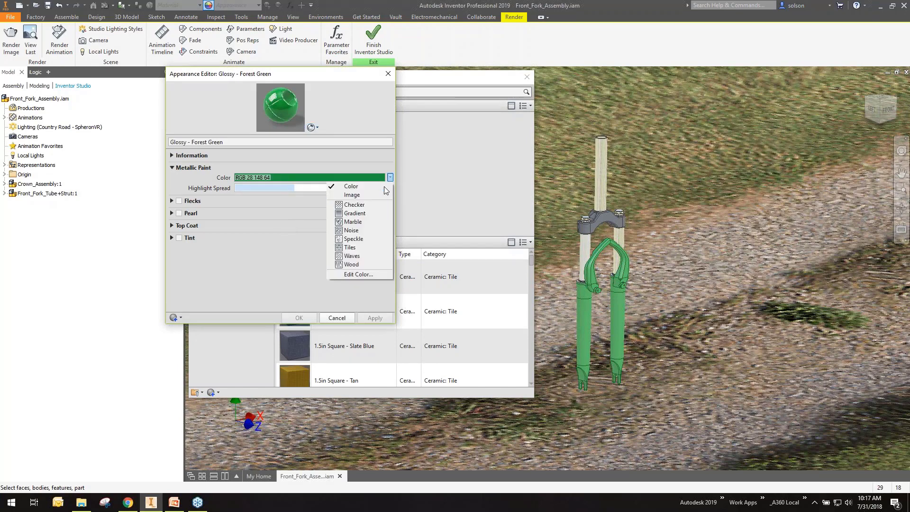
left_click(358, 275)
left_click(249, 184)
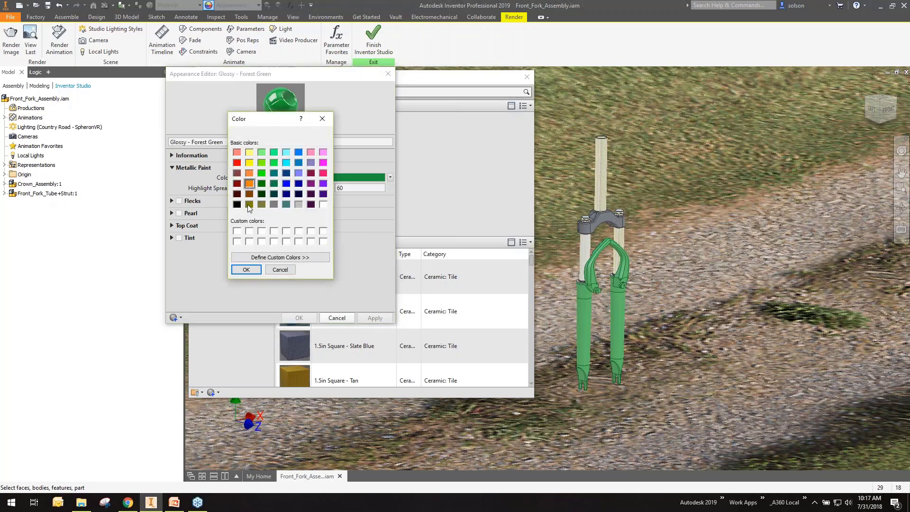
left_click(246, 269)
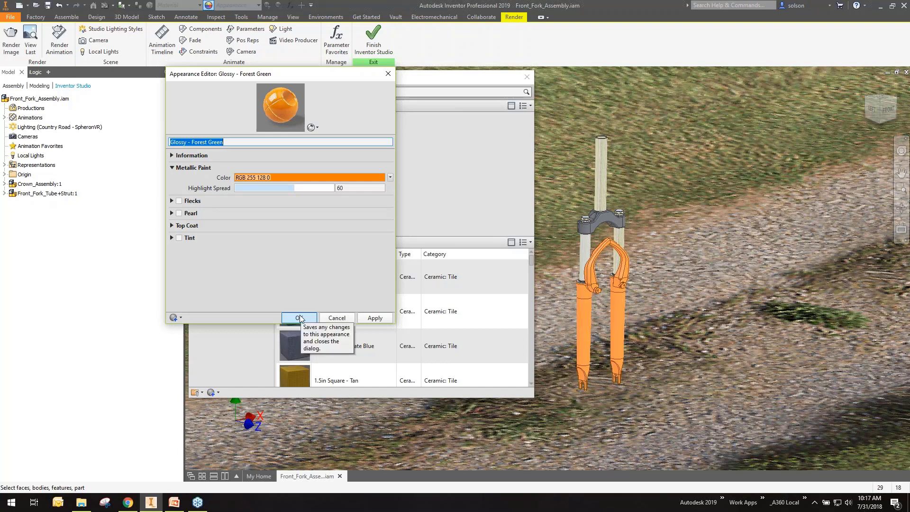
left_click(295, 318)
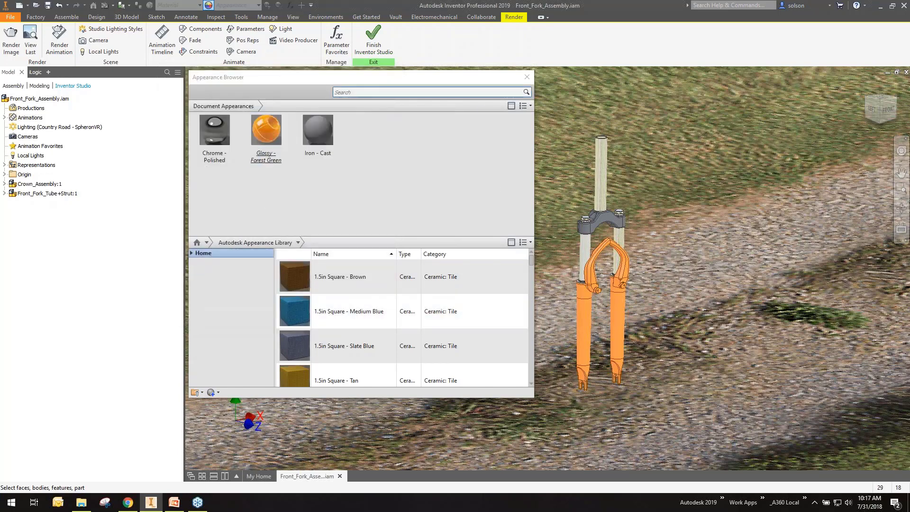
left_click(527, 77)
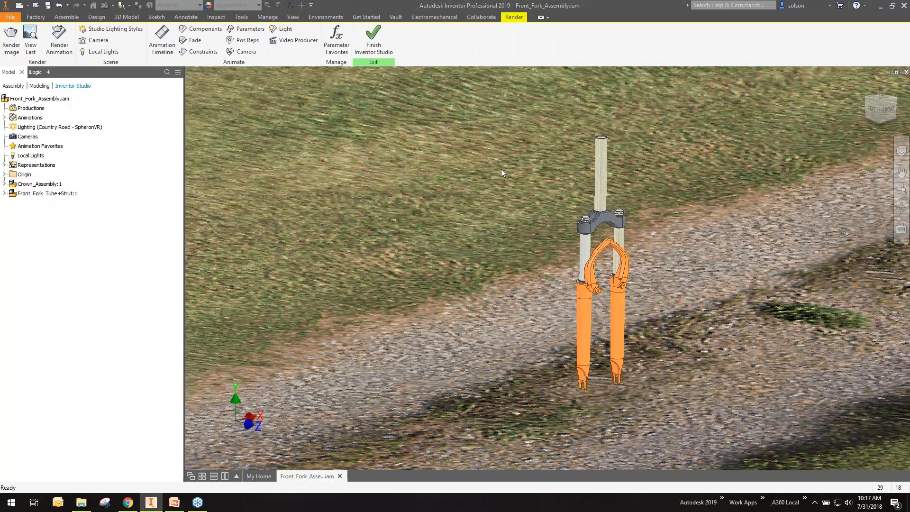
- Frame the whole fork standing on the gravel road for the shot and open the Render Image settings
scroll(592, 250, "down", 3)
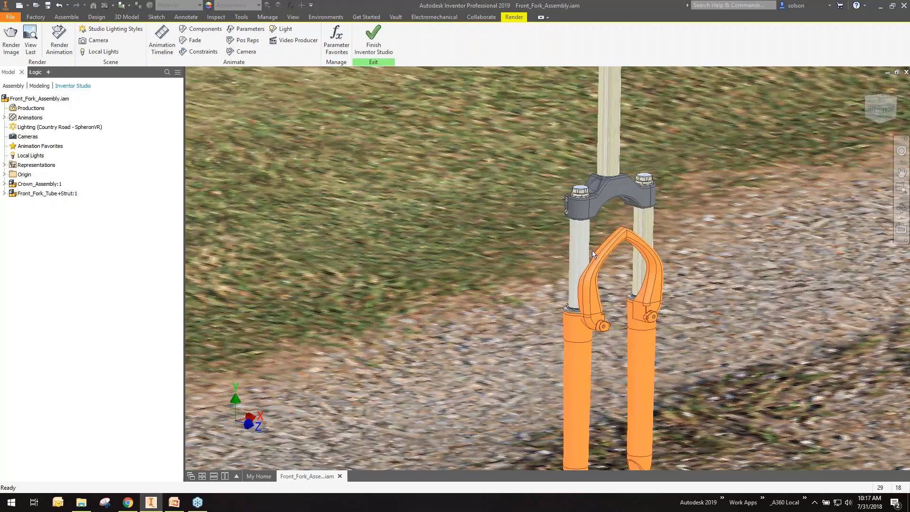
middle_click_drag(595, 207, 592, 242)
scroll(579, 222, "up", 5)
scroll(575, 222, "down", 3)
scroll(588, 209, "up", 2)
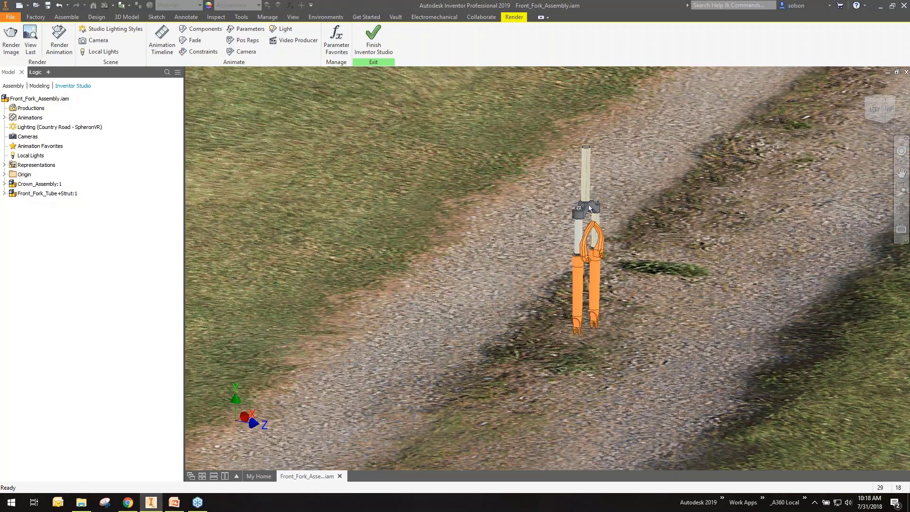
scroll(589, 207, "down", 5)
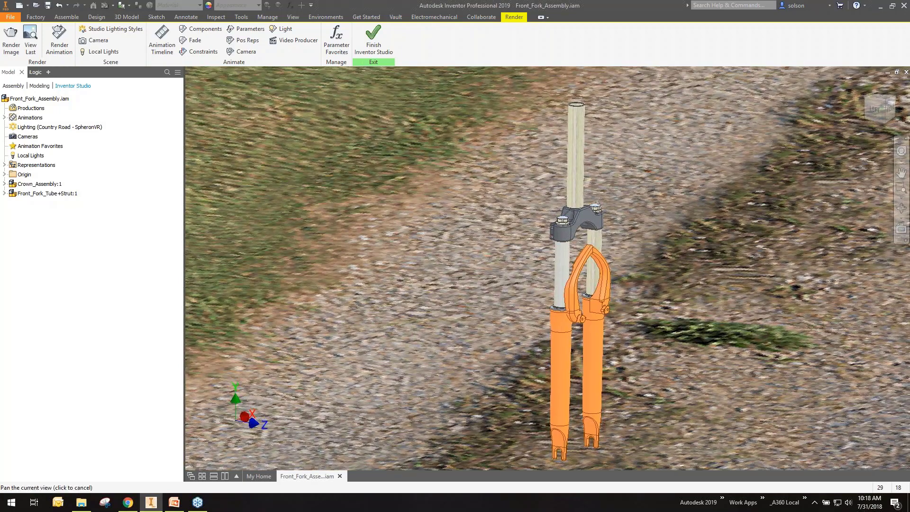
middle_click_drag(599, 202, 560, 200)
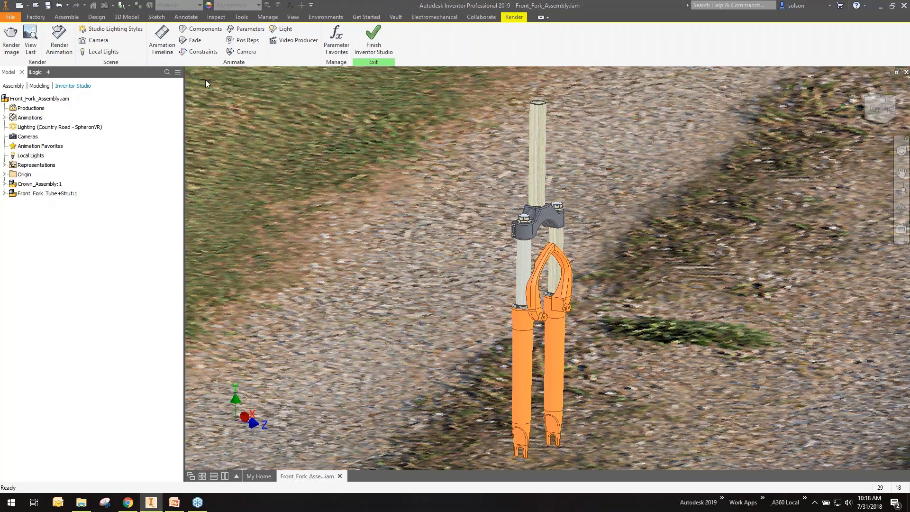
left_click(6, 33)
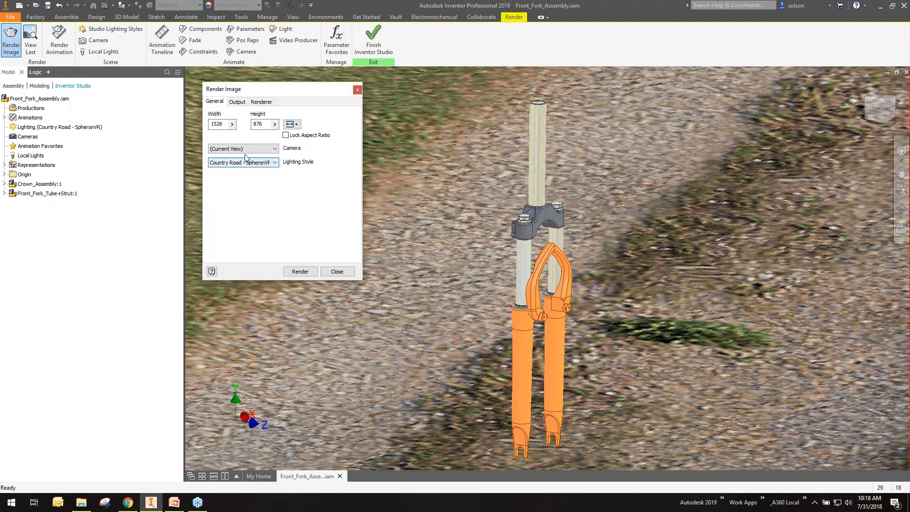
- Turn on saving of the rendered image, as JPEG file Front_Fork_Assembly.jpg in the Intro to Viz in Inv folder on the desktop
left_click(237, 102)
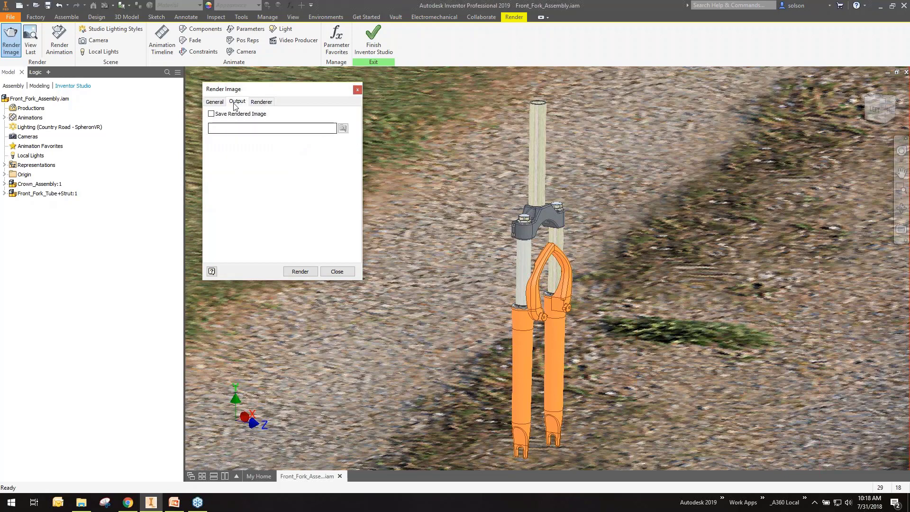
left_click(211, 114)
left_click(342, 128)
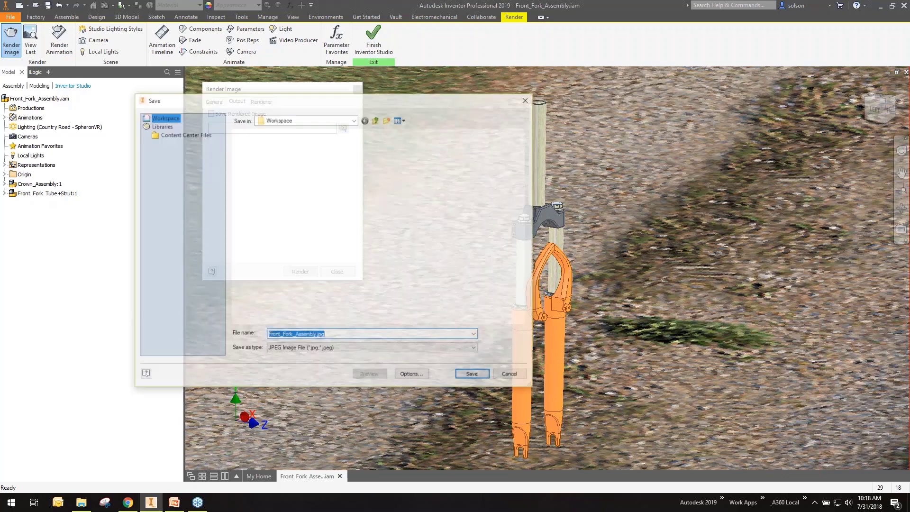
left_click(353, 122)
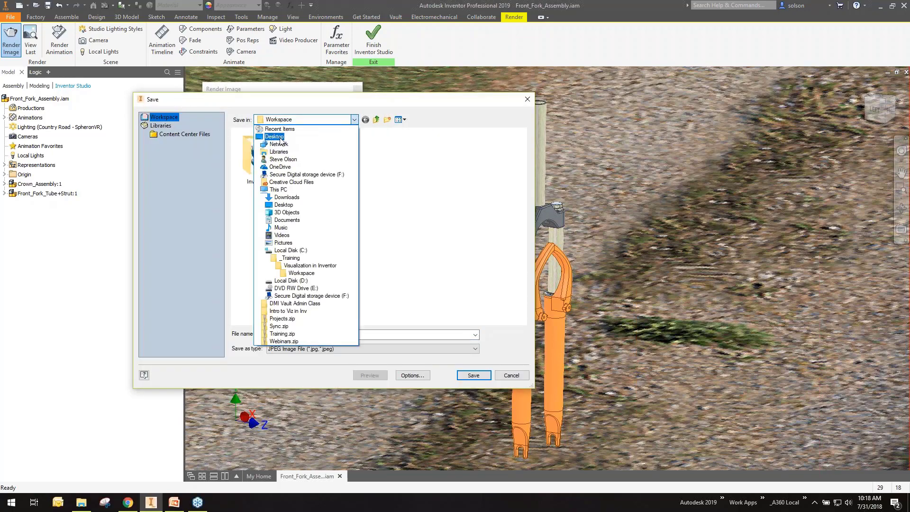
left_click(279, 138)
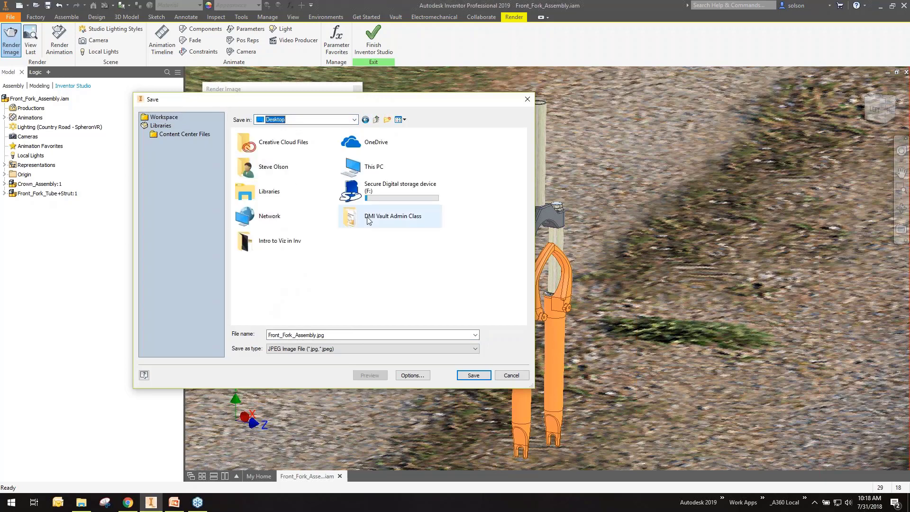
double_click(272, 241)
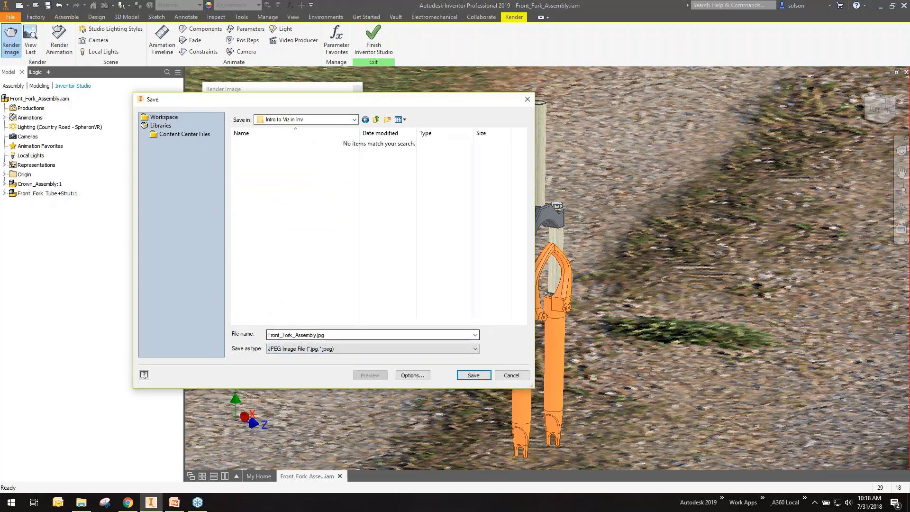
left_click(420, 349)
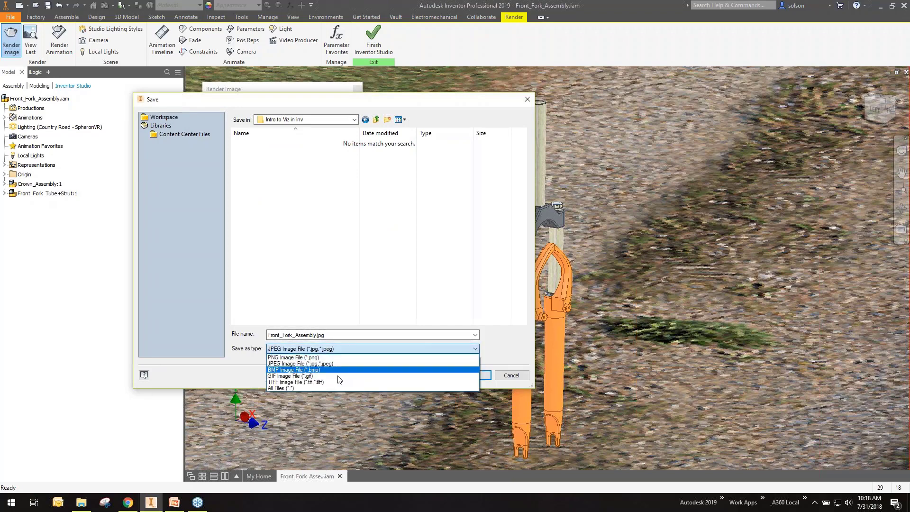
left_click(504, 354)
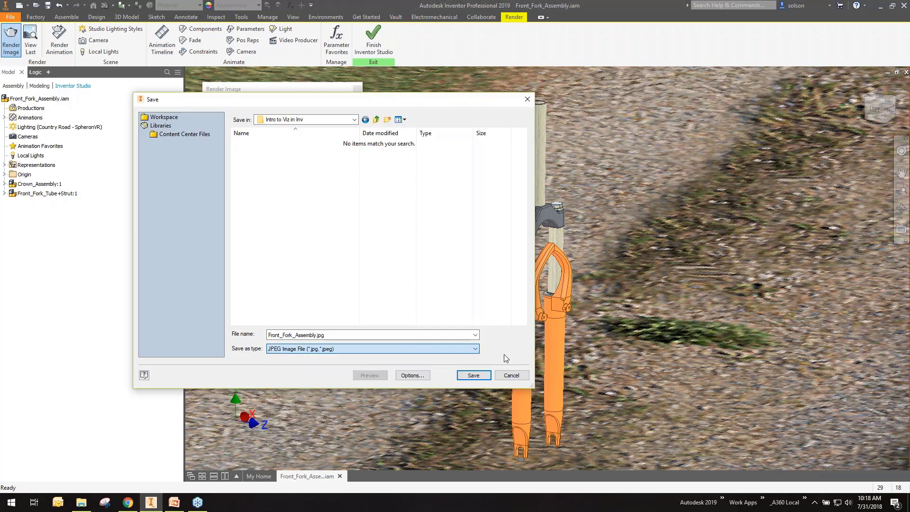
left_click(474, 375)
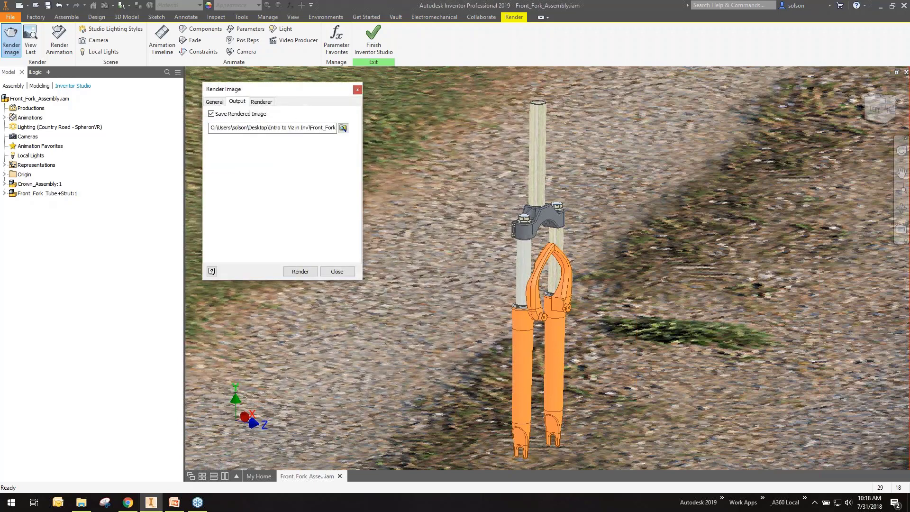
- Check the renderer settings, render the current view and look over the whole fork in the render output
left_click(260, 101)
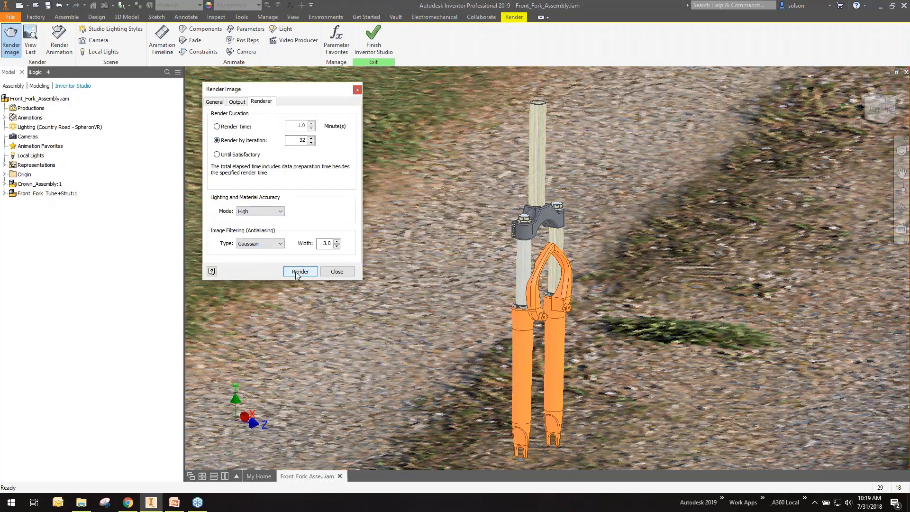
key("Return")
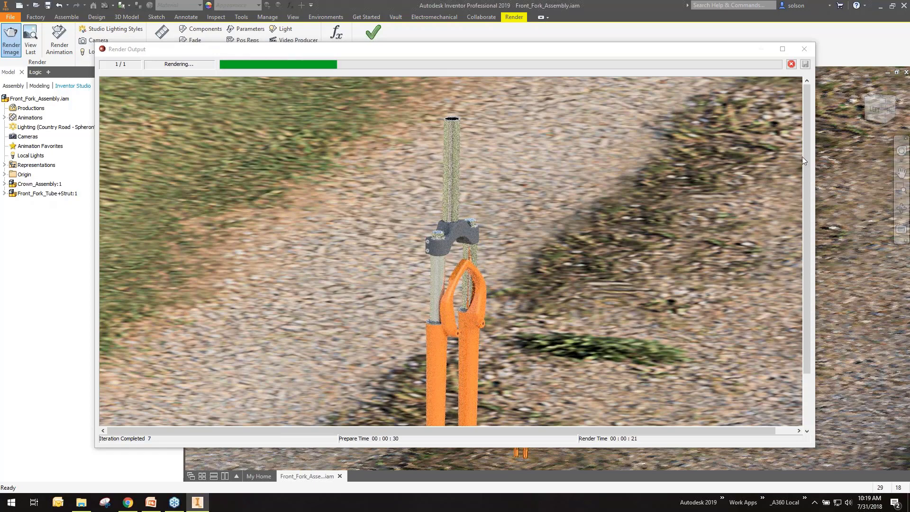
scroll(802, 157, "down", 3)
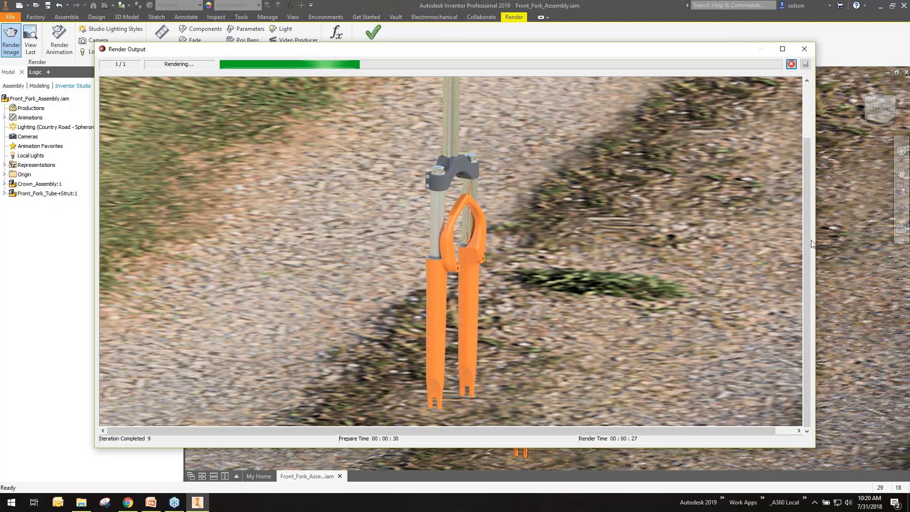
scroll(803, 175, "up", 2)
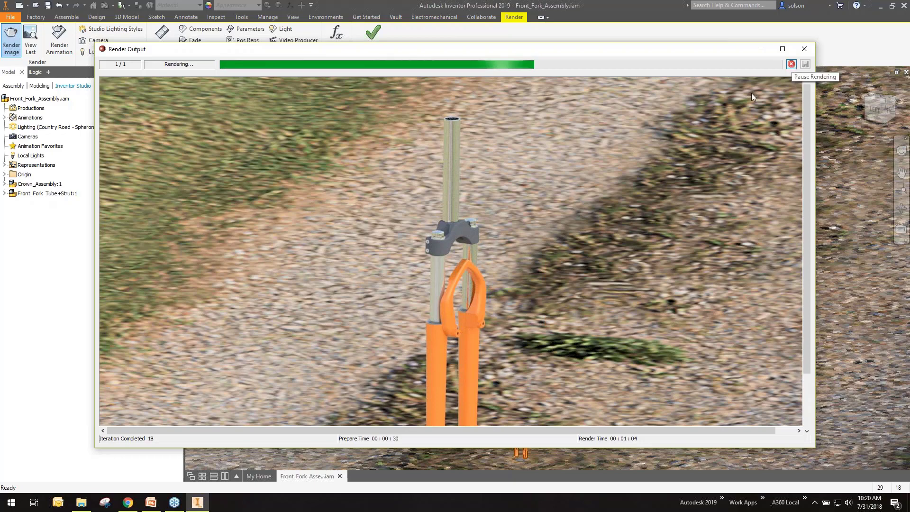
left_click(791, 65)
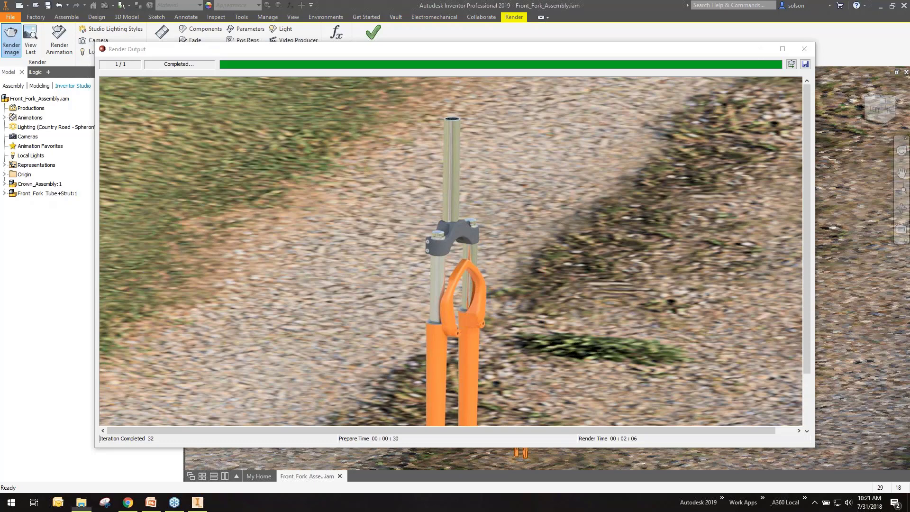
- View the saved Front_Fork_Assembly.jpg from File Explorer, and close the picture, the render output and the Render Image dialog
left_click(81, 502)
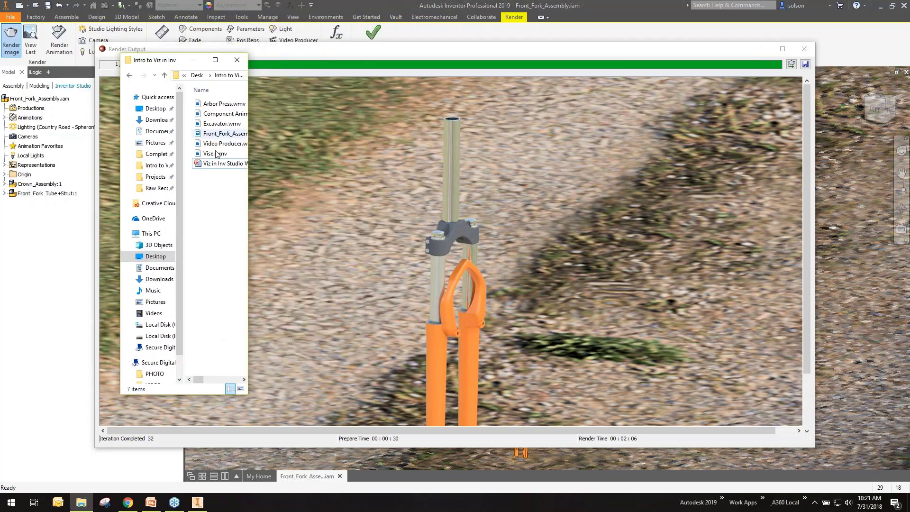
left_click_drag(254, 180, 377, 180)
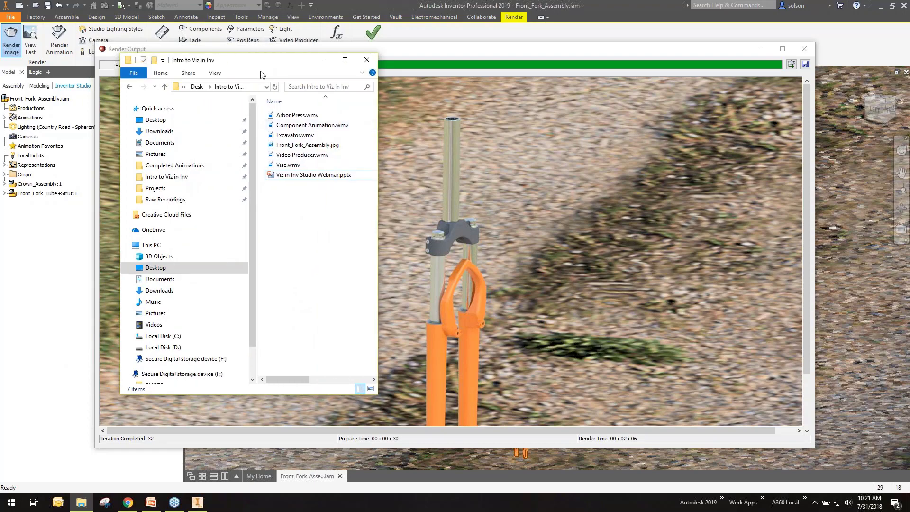
double_click(309, 146)
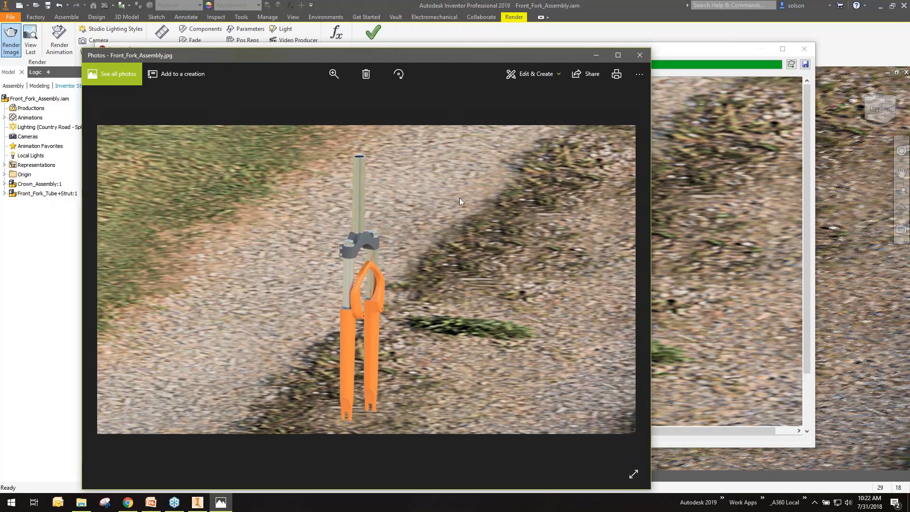
left_click(639, 55)
left_click(323, 60)
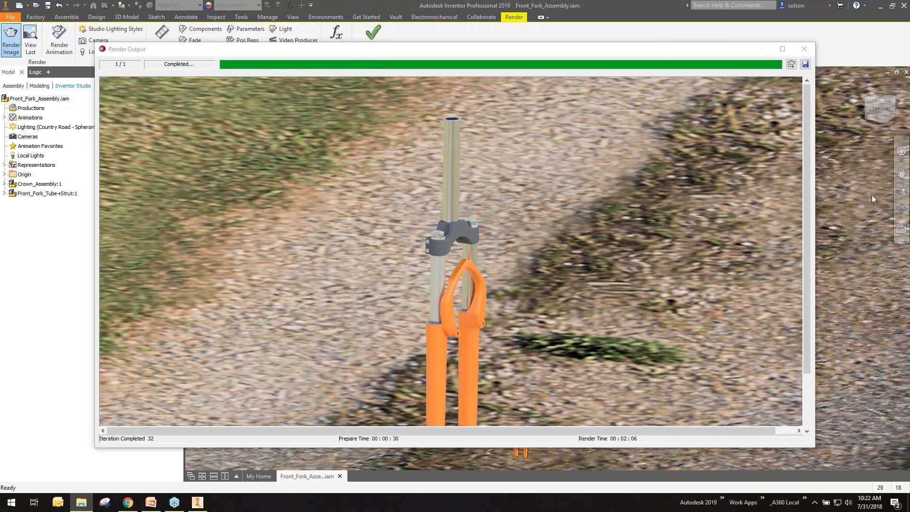
left_click(806, 55)
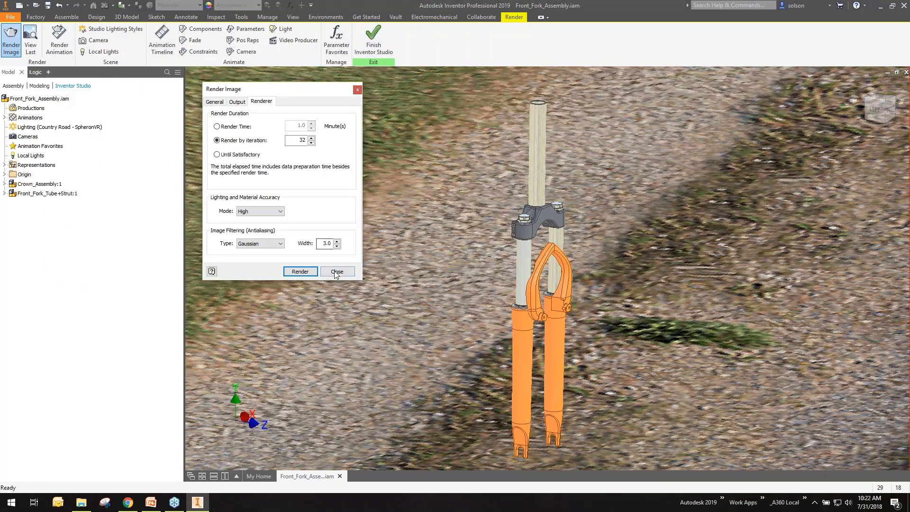
left_click(336, 273)
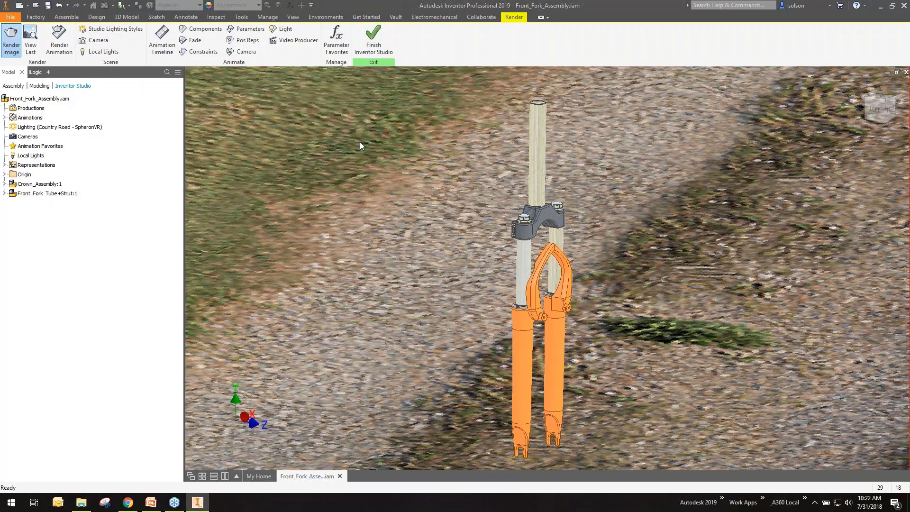
- Finish Inventor Studio for the front fork assembly
left_click(372, 38)
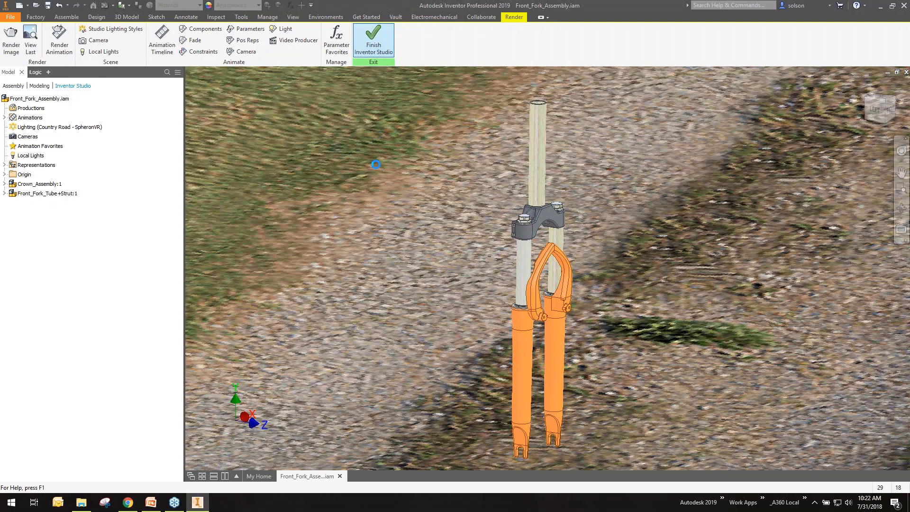
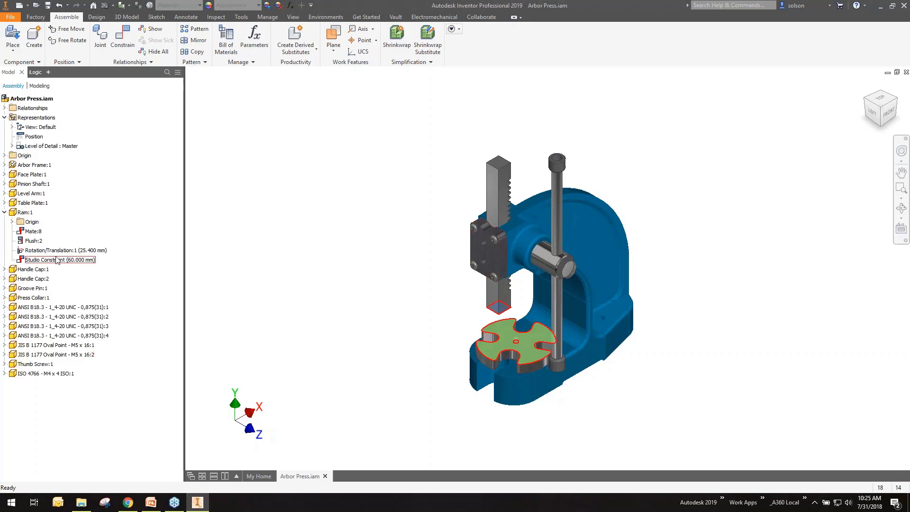
- Examine the Studio Constraint listed under the arbor press Ram and the faces it relates
left_click(29, 212)
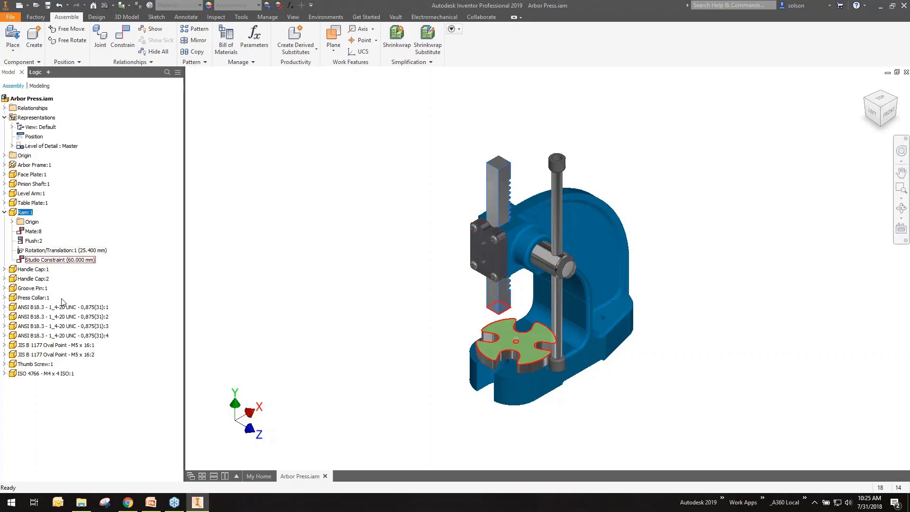
left_click(54, 260)
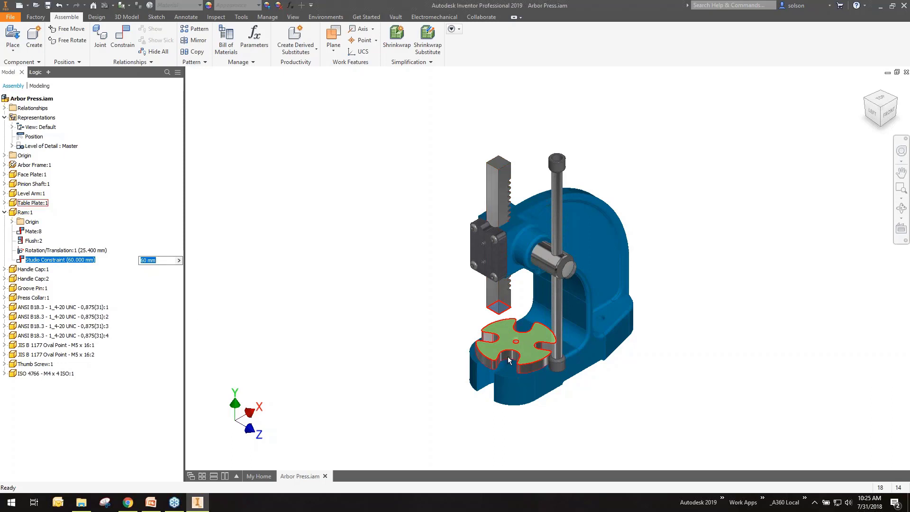
left_click(392, 312)
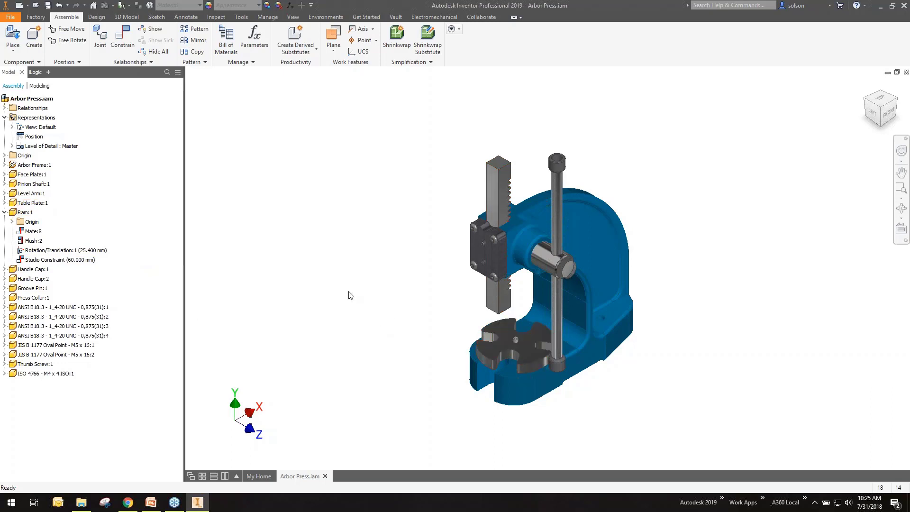
- Enter Inventor Studio with the arbor press and make Empty Lab the active studio lighting style
left_click(325, 18)
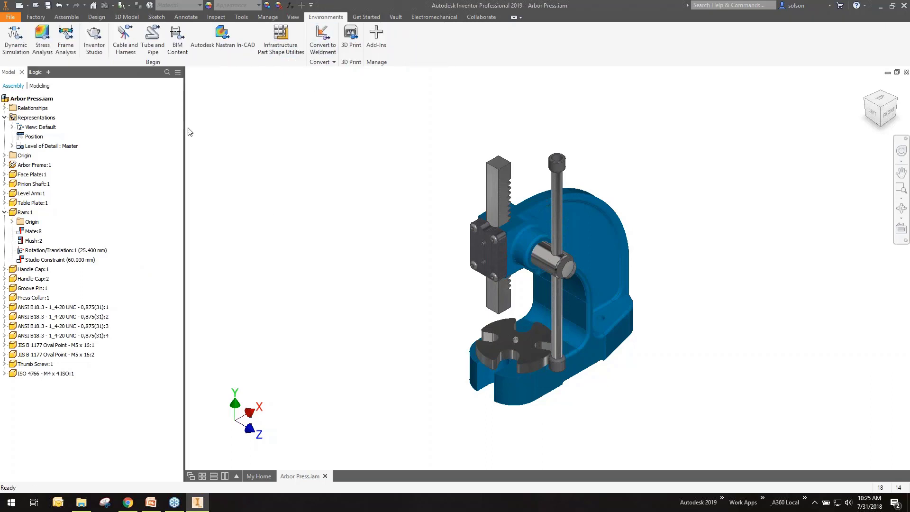
left_click(94, 37)
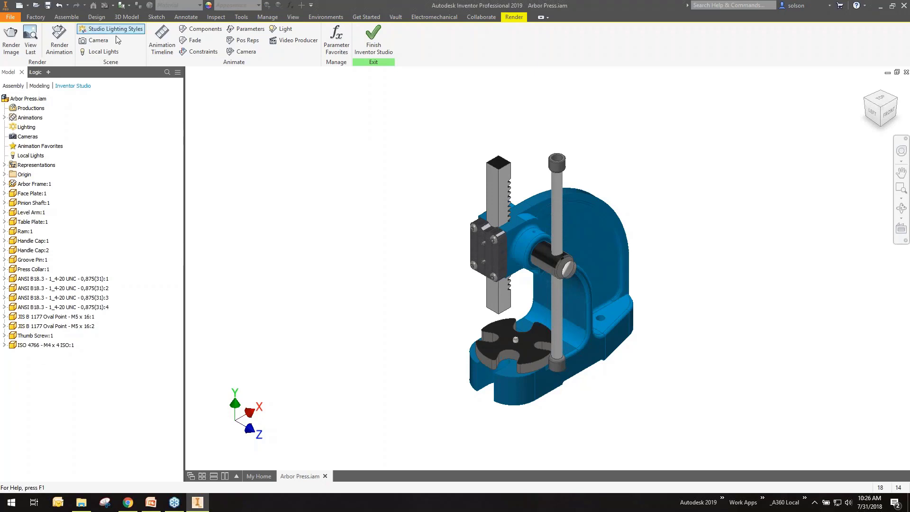
mouse_move(281, 201)
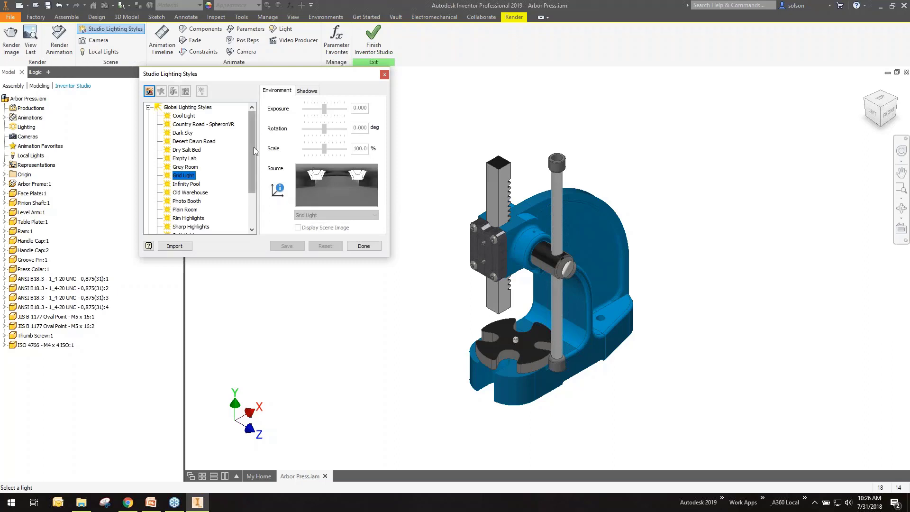
left_click(187, 159)
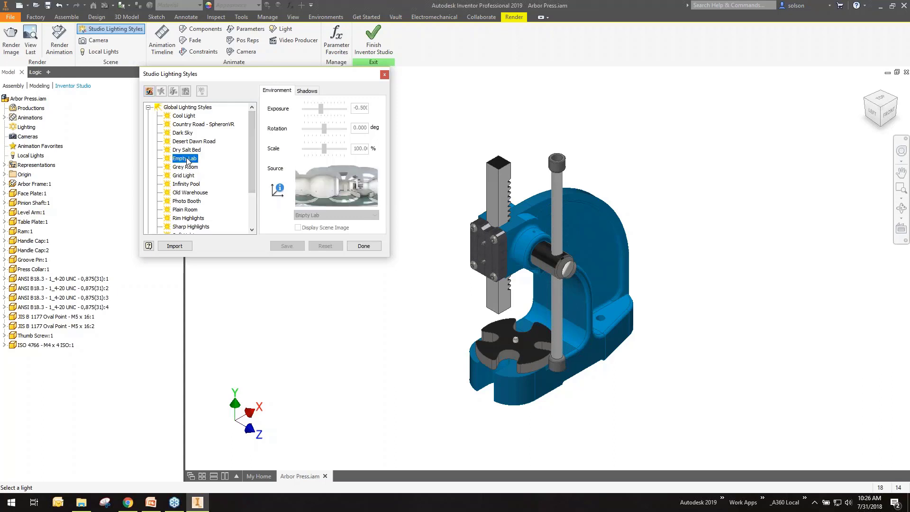
right_click(188, 160)
left_click(205, 164)
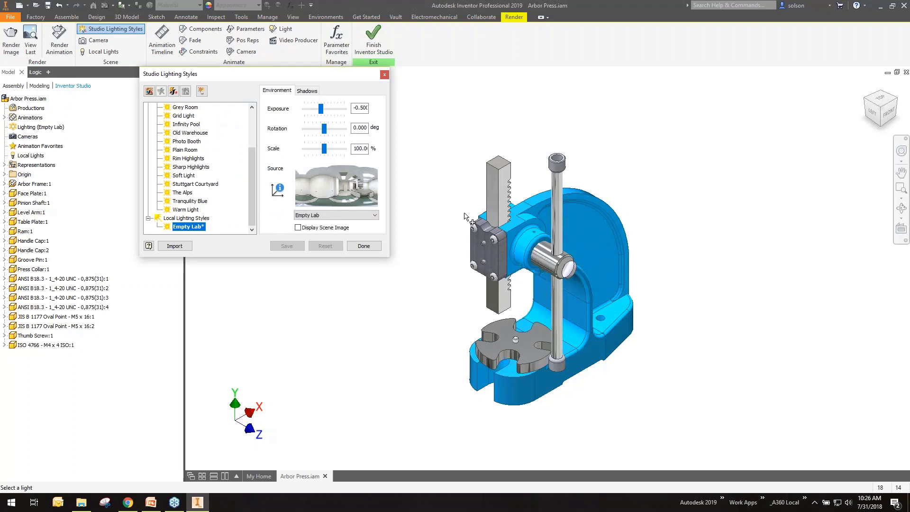
- Display the Empty Lab scene image and view the press on the lab bench from several sides
left_click(298, 227)
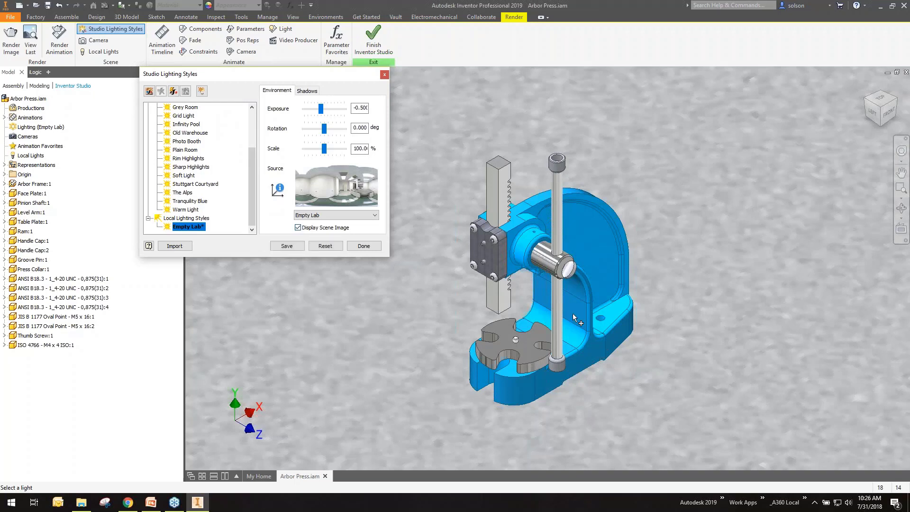
scroll(618, 296, "down", 8)
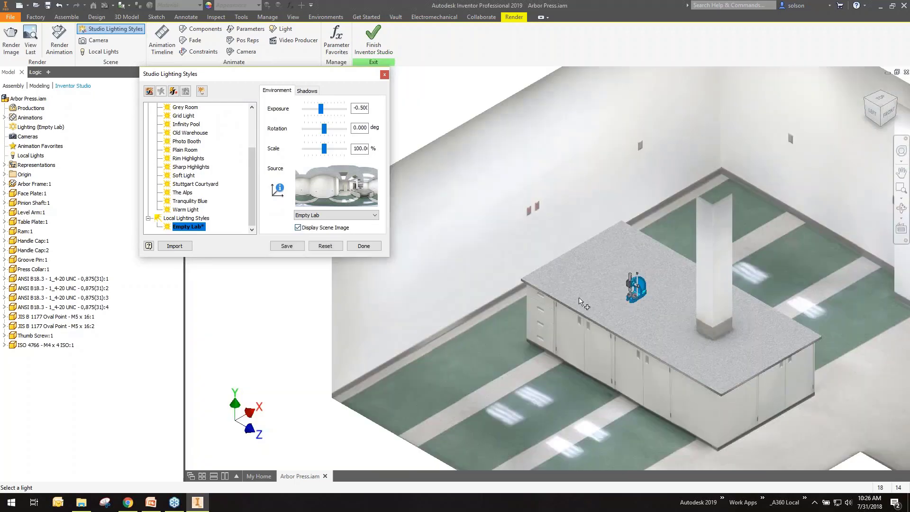
middle_click_drag(579, 299, 639, 270, "shift")
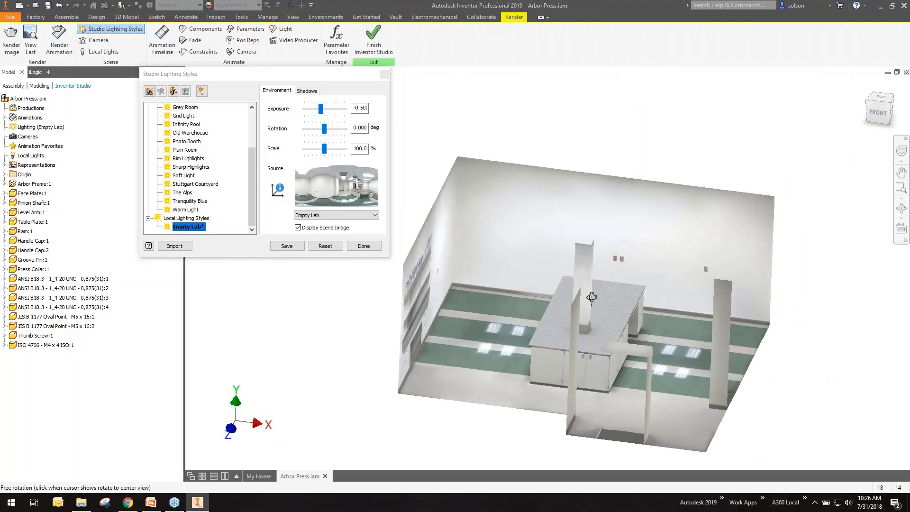
middle_click_drag(591, 297, 476, 315, "shift")
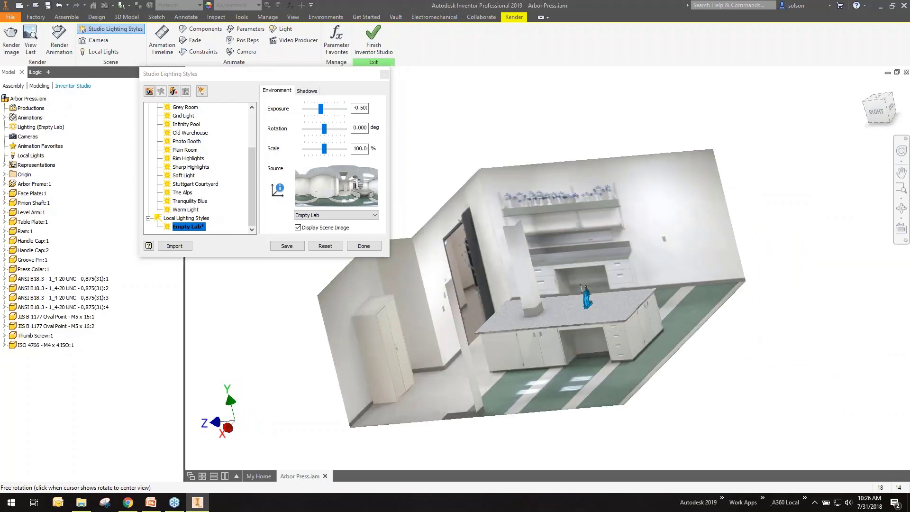
left_click(884, 101)
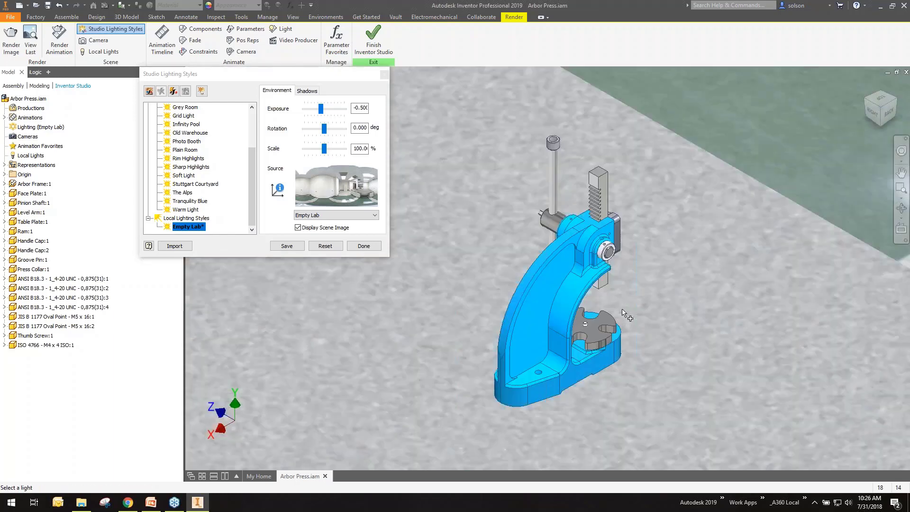
scroll(628, 315, "down", 7)
middle_click_drag(635, 315, 563, 301)
scroll(563, 302, "up", 3)
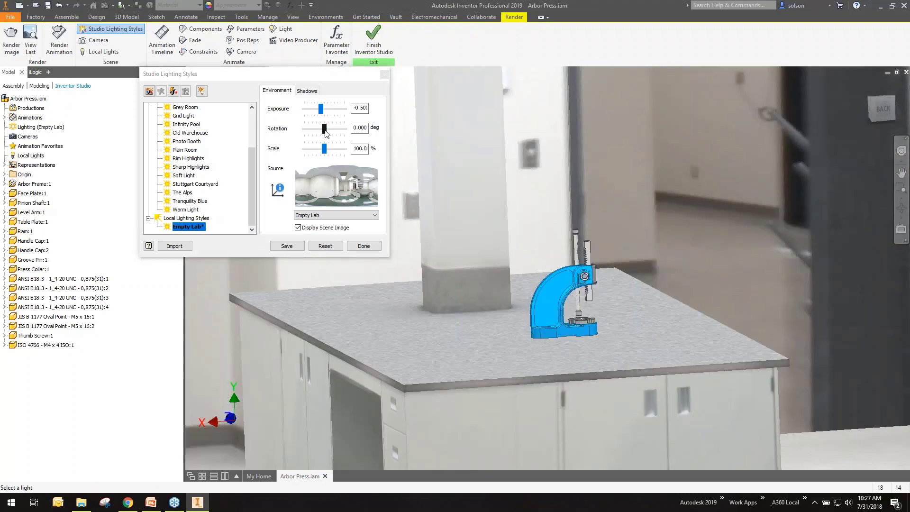
- Try scene rotations of -56, -17 and -47 degrees for Empty Lab, checking the bench around the press from different angles
left_click_drag(325, 130, 324, 134)
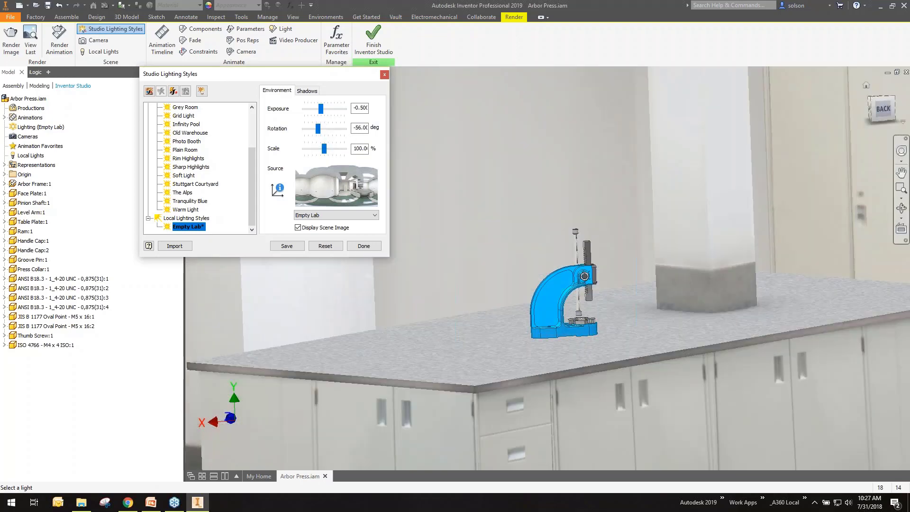
left_click_drag(882, 109, 649, 176)
scroll(569, 303, "down", 4)
middle_click_drag(568, 304, 644, 244)
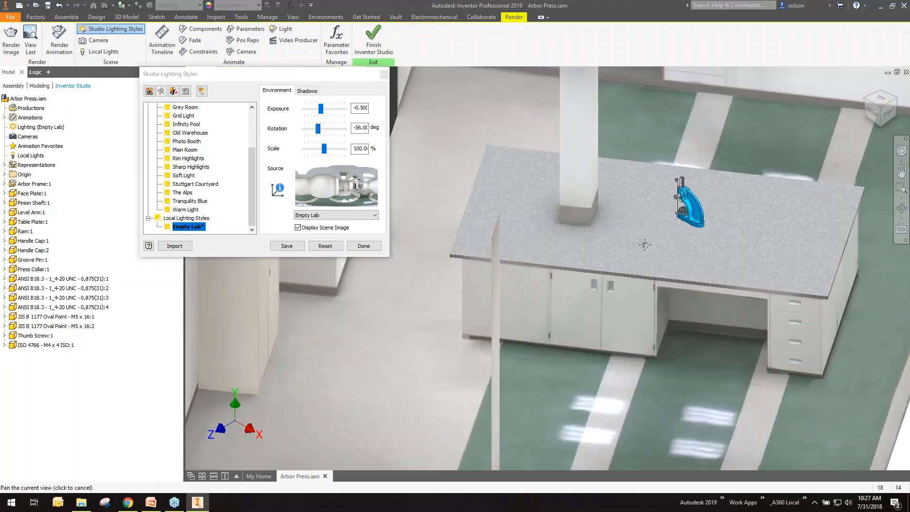
left_click_drag(644, 244, 555, 325)
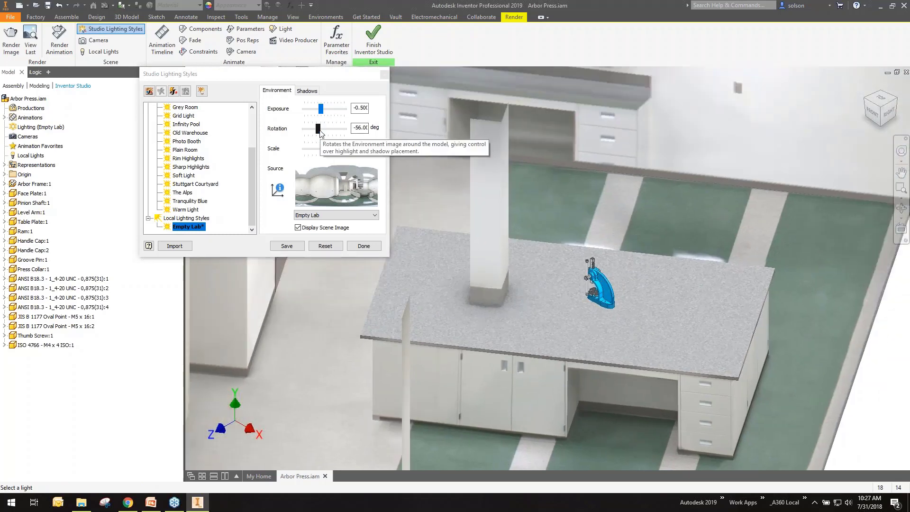
left_click_drag(318, 129, 331, 132)
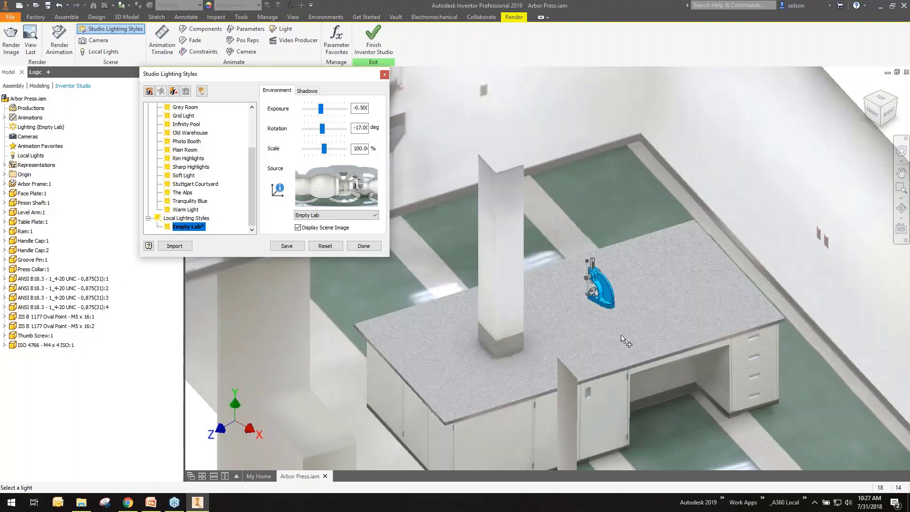
middle_click_drag(622, 336, 562, 269, "shift")
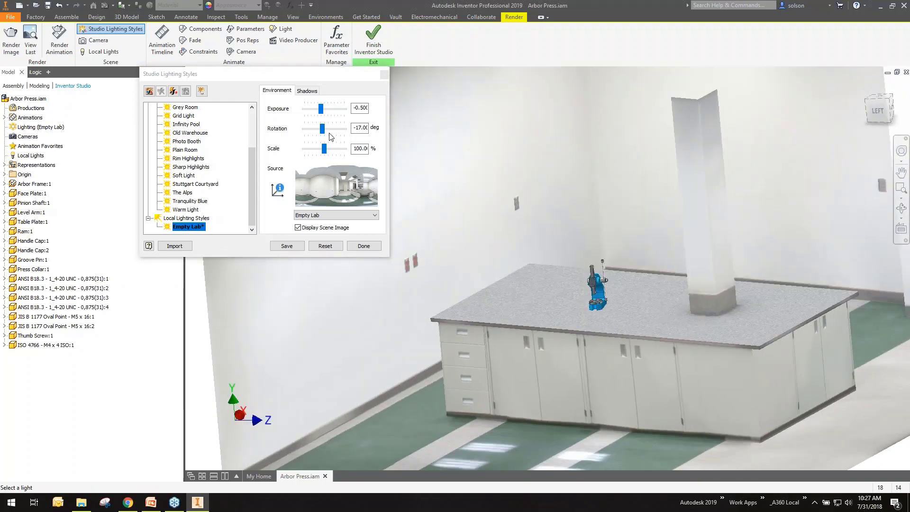
left_click_drag(322, 128, 319, 132)
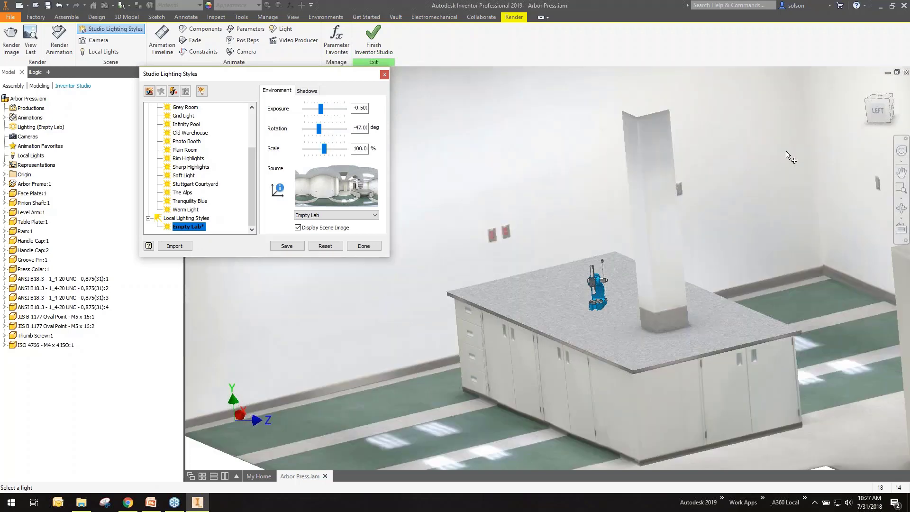
- Set the Empty Lab scene rotation to 69 degrees, then save the lighting style and close its settings
left_click(333, 131)
left_click_drag(328, 130, 334, 134)
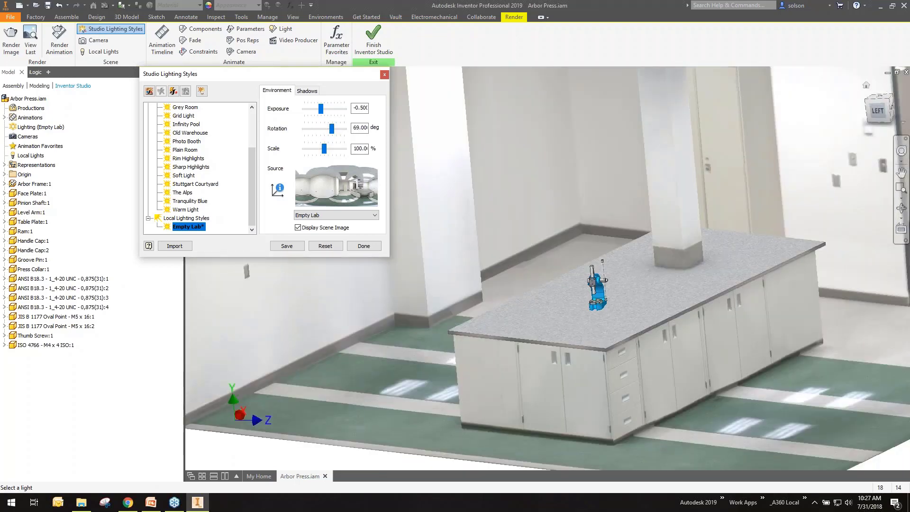
left_click(887, 101)
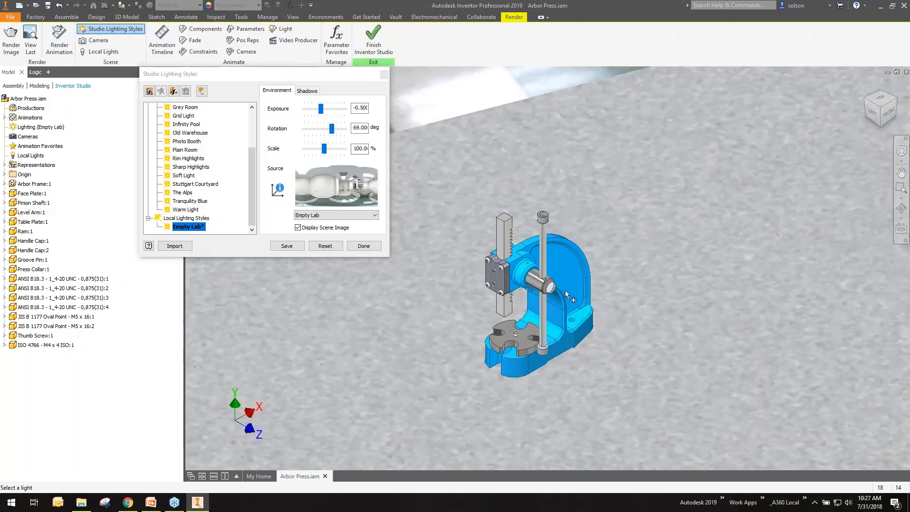
middle_click_drag(533, 309, 405, 262, "shift")
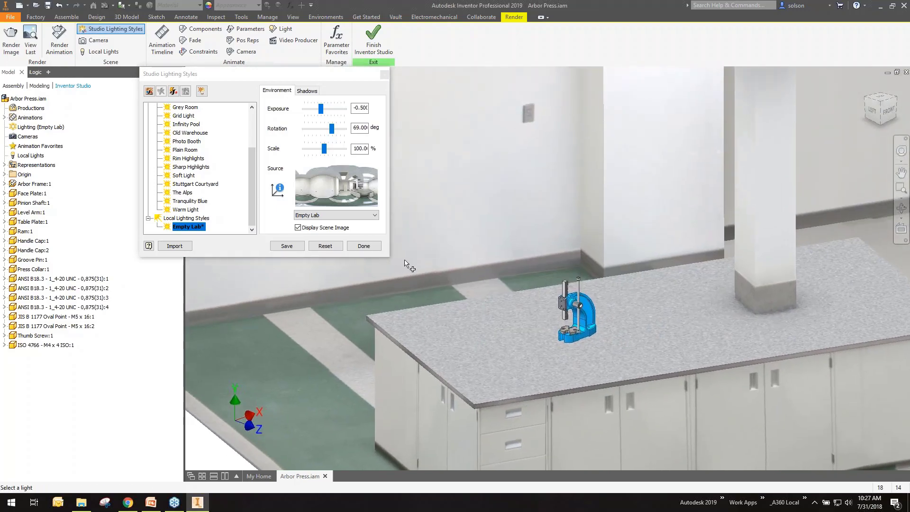
left_click(317, 245)
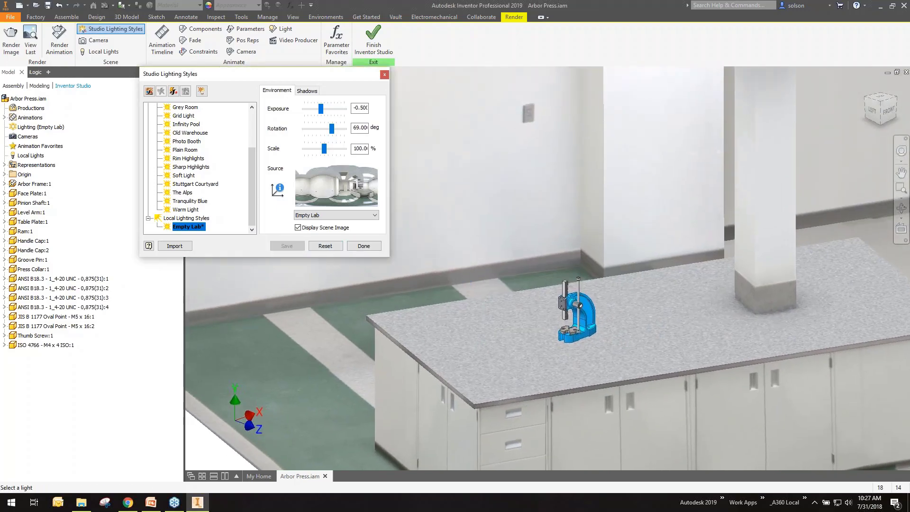
scroll(586, 251, "down", 2)
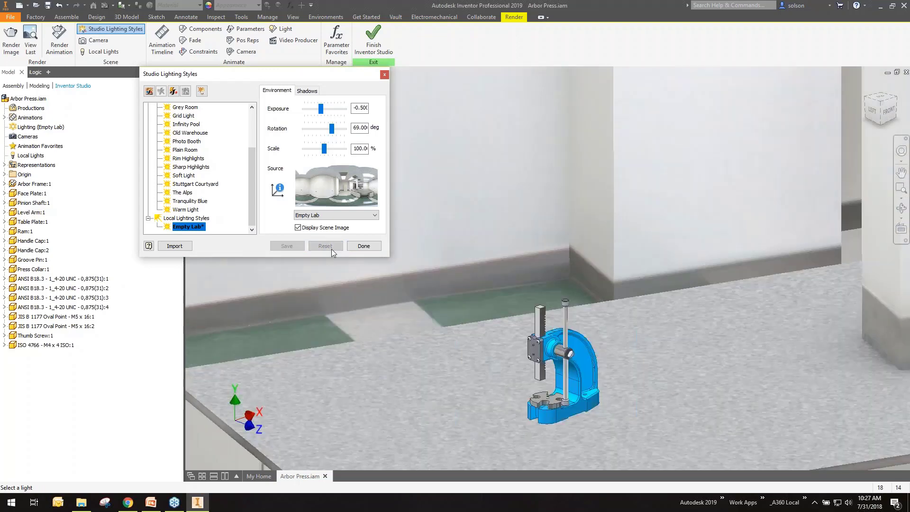
left_click(364, 246)
- Frame the arbor press close up on the bench and create a camera from this view
scroll(568, 221, "up", 3)
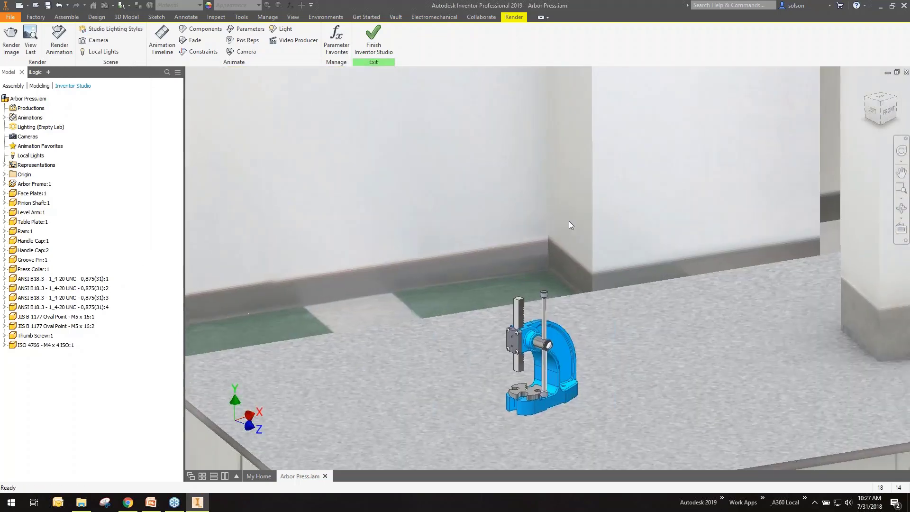
scroll(552, 235, "down", 1)
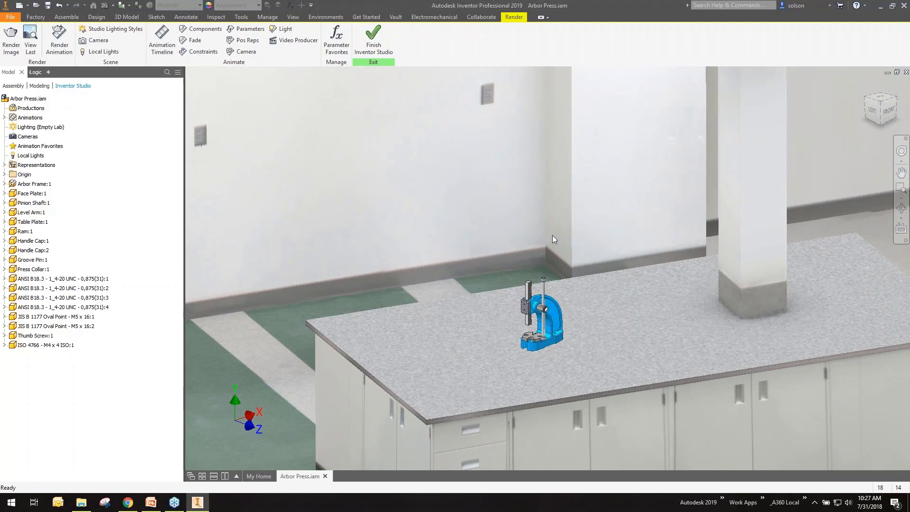
middle_click_drag(553, 236, 618, 165)
scroll(572, 237, "down", 2)
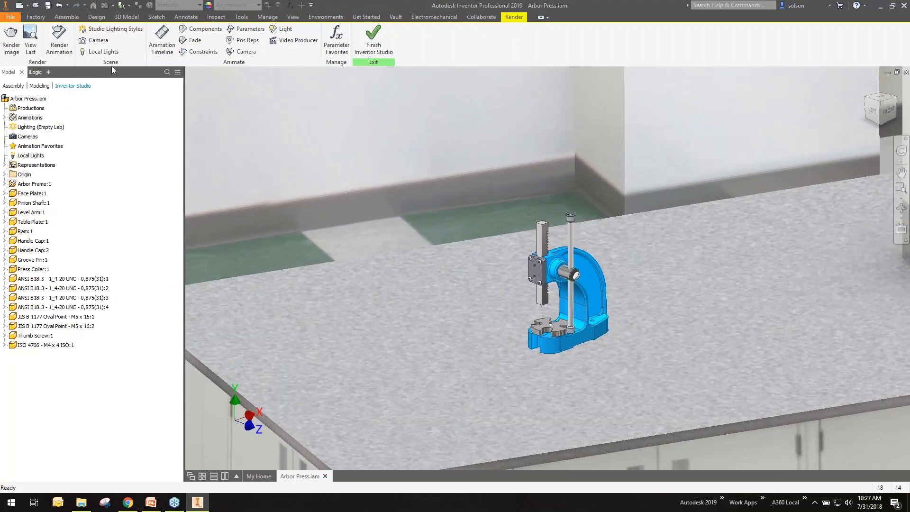
right_click(34, 137)
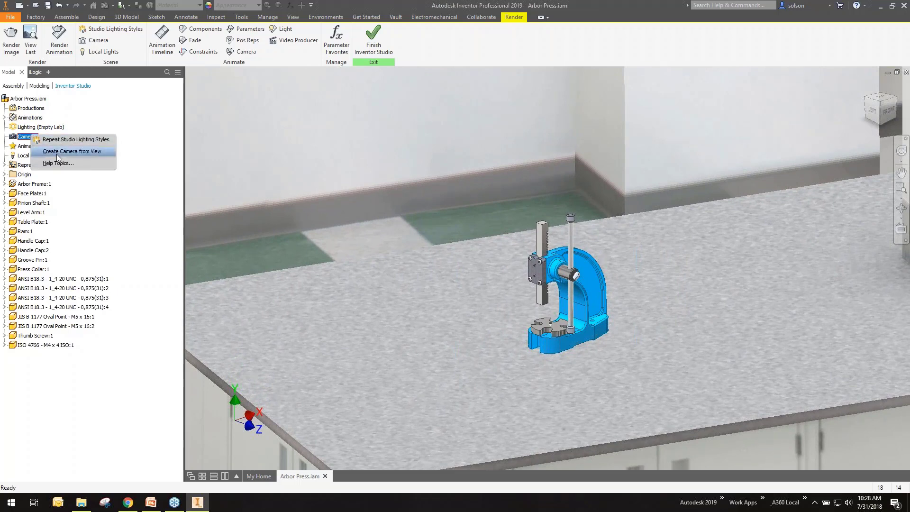
left_click(57, 153)
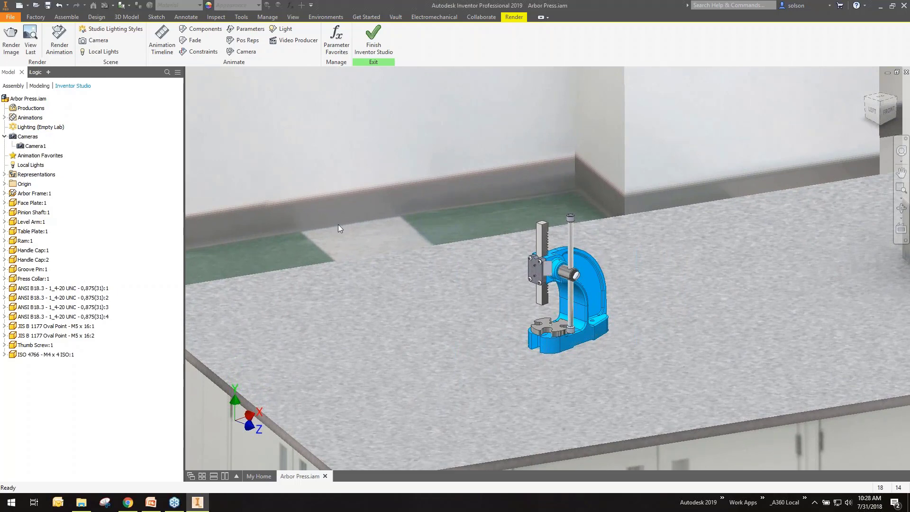
- Examine the camera's position and line of sight to the press from outside the lab room
scroll(545, 271, "down", 3)
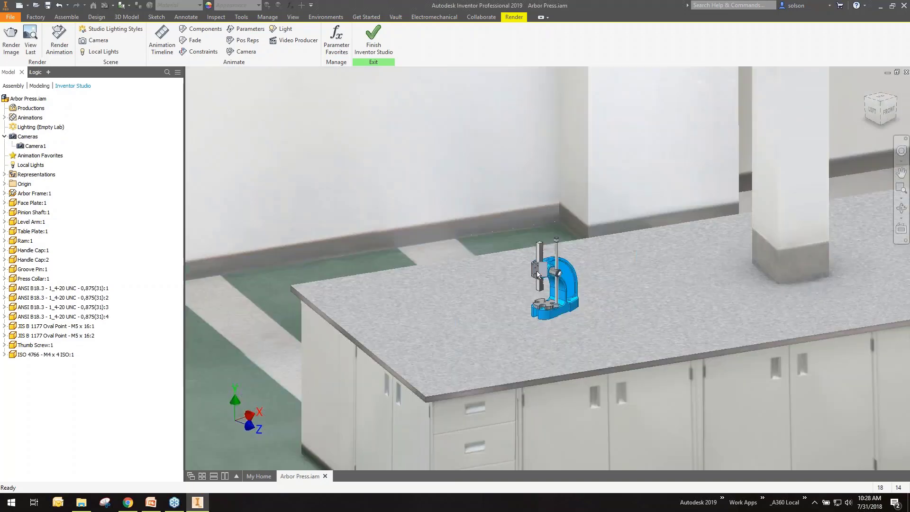
scroll(536, 271, "down", 4)
middle_click_drag(536, 271, 523, 287, "shift")
scroll(523, 290, "down", 3)
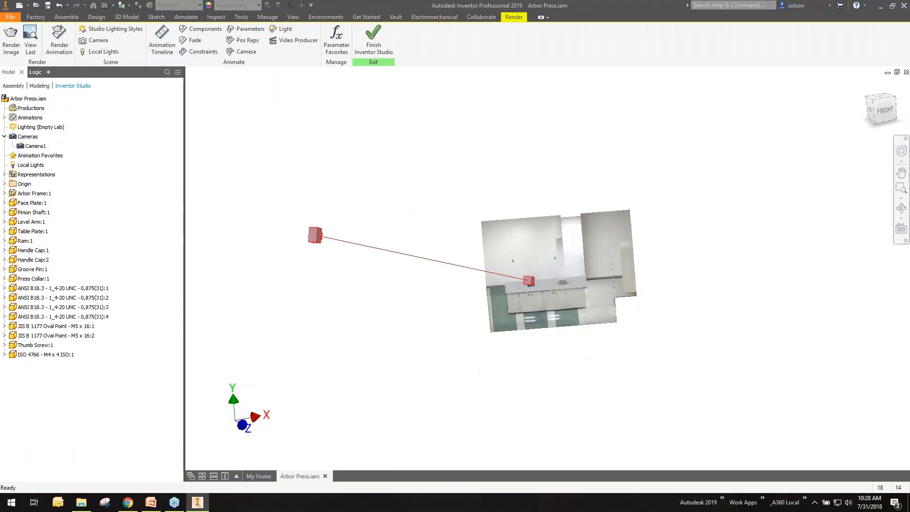
scroll(531, 289, "up", 10)
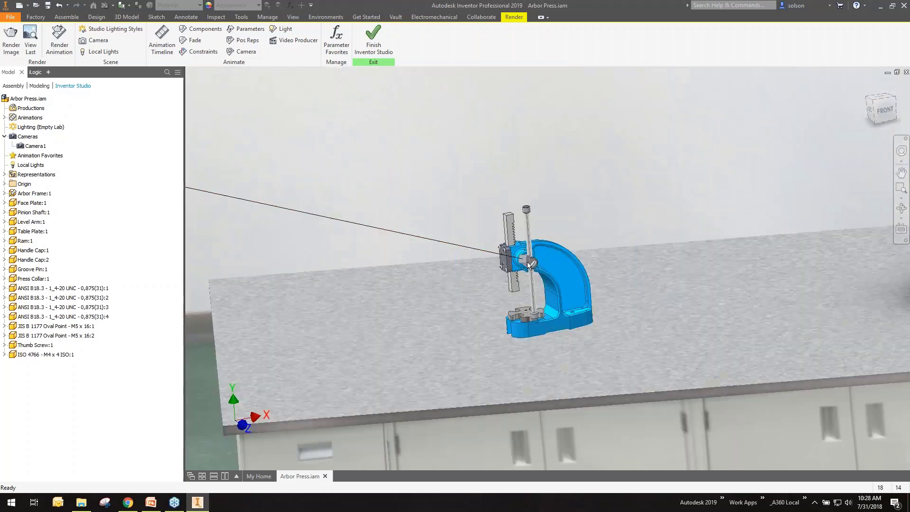
- Open Camera1 for editing and examine its viewing frustum around the arbor press from outside the lab room
scroll(529, 263, "up", 5)
scroll(524, 260, "down", 4)
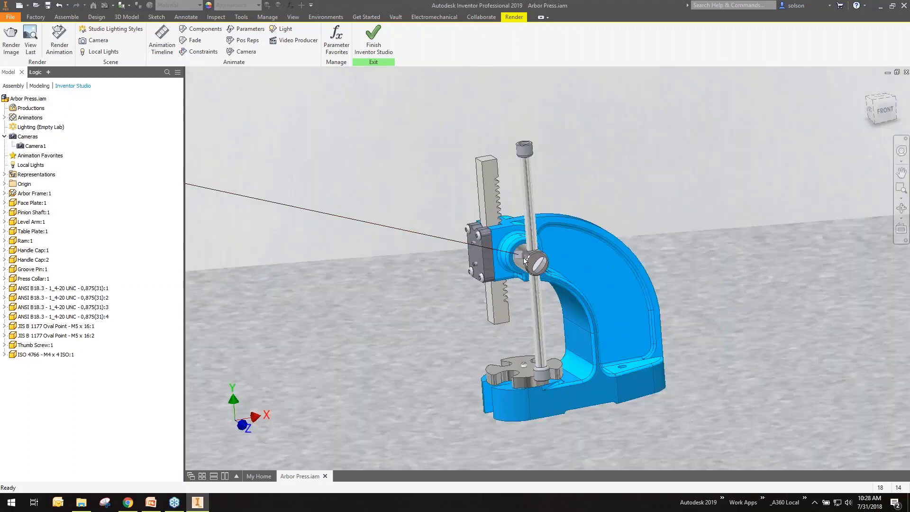
scroll(524, 260, "down", 2)
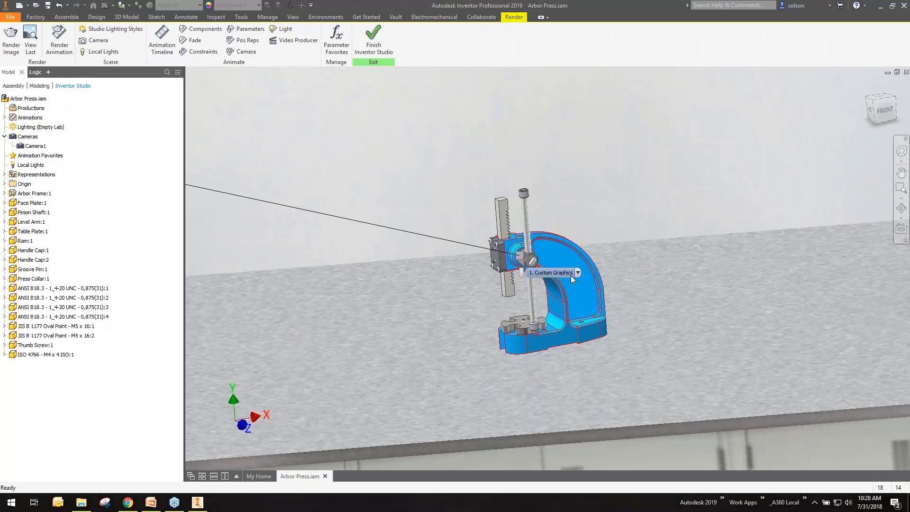
scroll(536, 284, "down", 1)
middle_click_drag(536, 284, 558, 310)
middle_click_drag(202, 182, 250, 198)
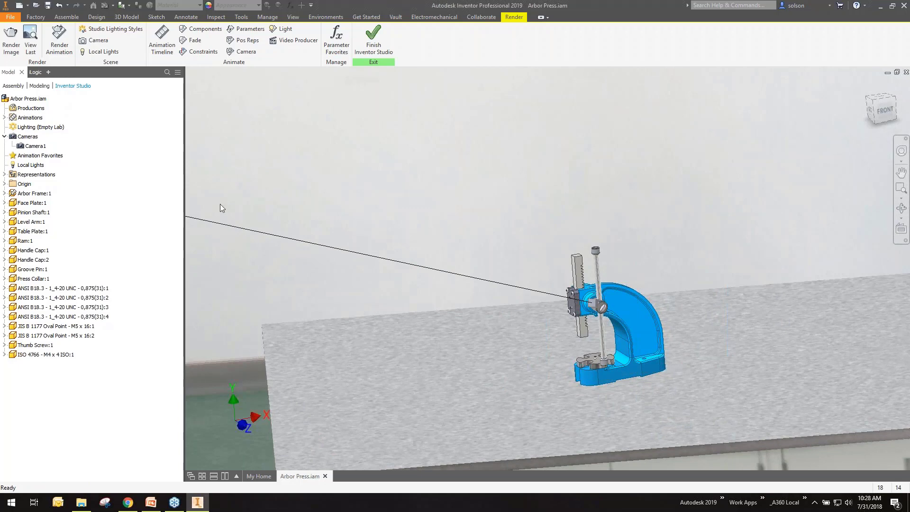
right_click(36, 146)
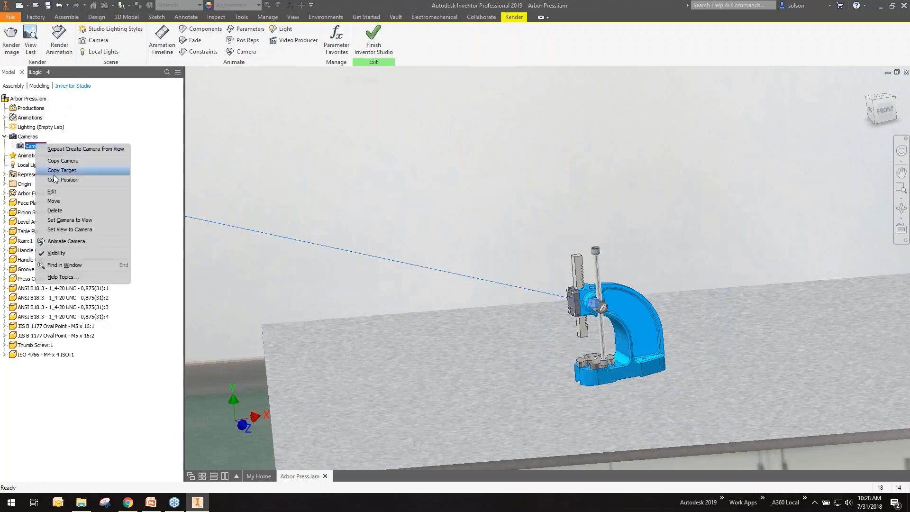
left_click(59, 191)
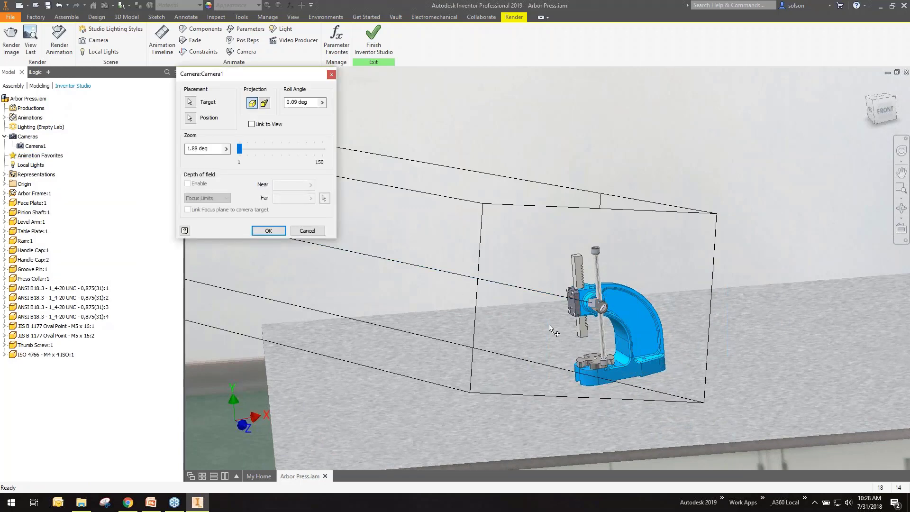
scroll(550, 322, "down", 5)
middle_click_drag(491, 237, 510, 268, "shift")
middle_click_drag(480, 160, 640, 263)
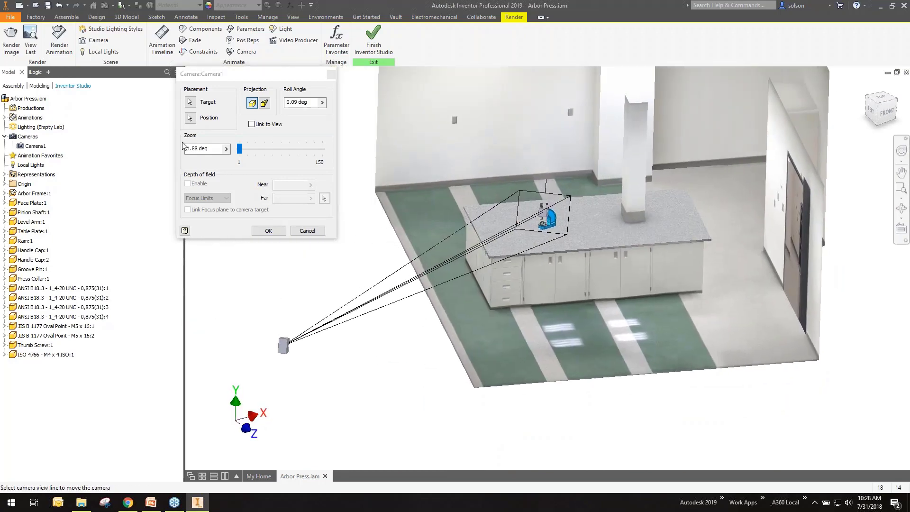
- Try to reposition Camera1 along its view line with the move triad, then discard the camera edits
left_click(190, 117)
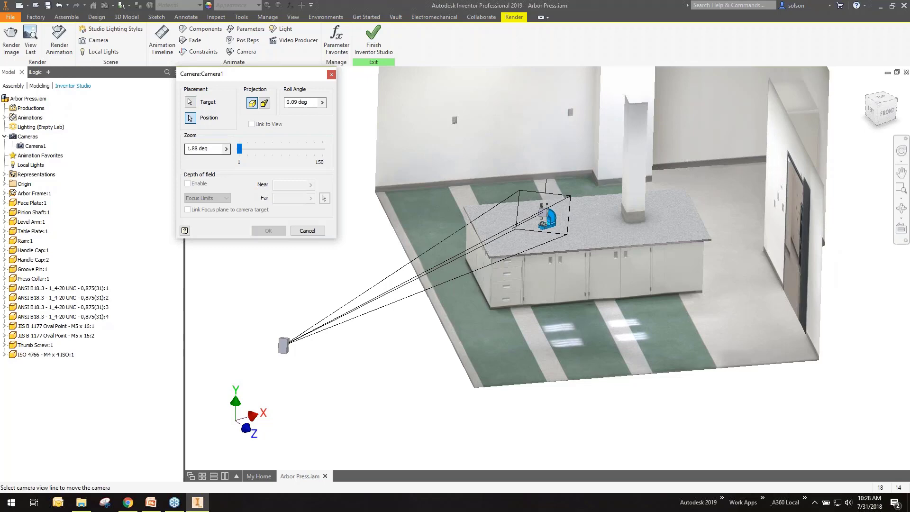
left_click(492, 244)
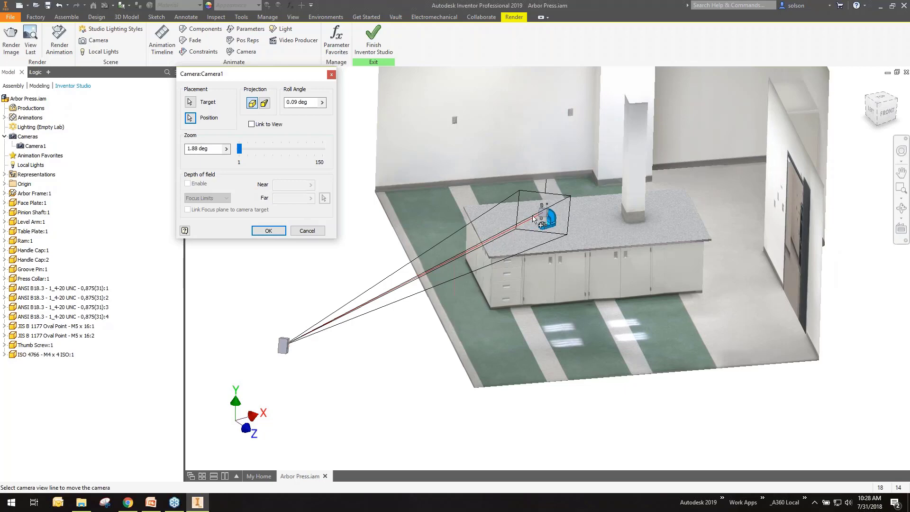
left_click(463, 252)
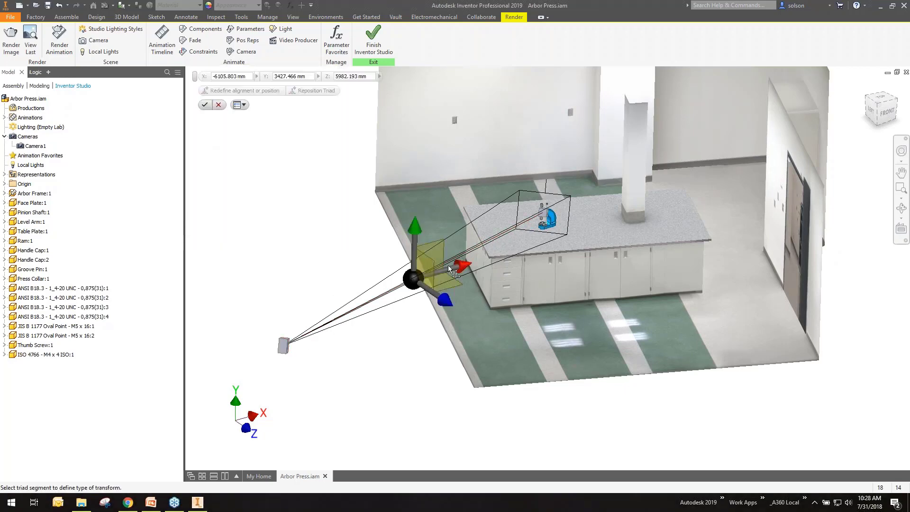
left_click(219, 104)
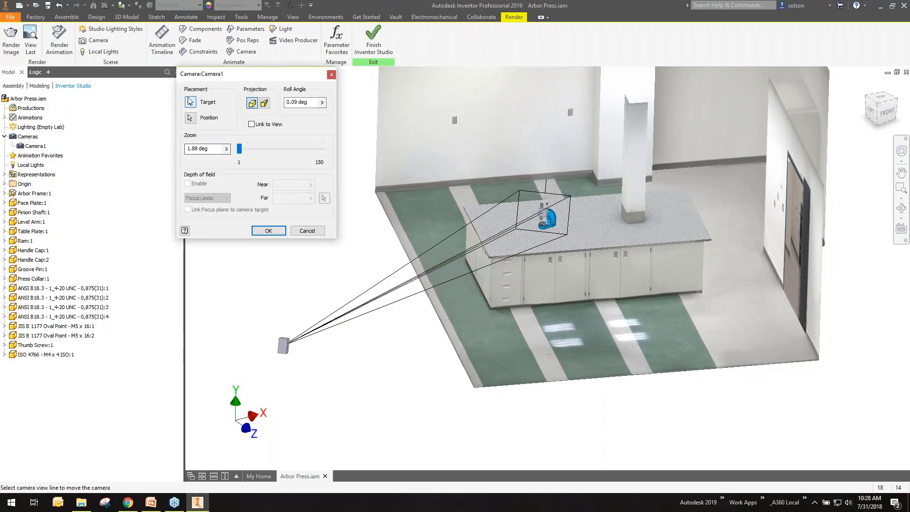
left_click(190, 102)
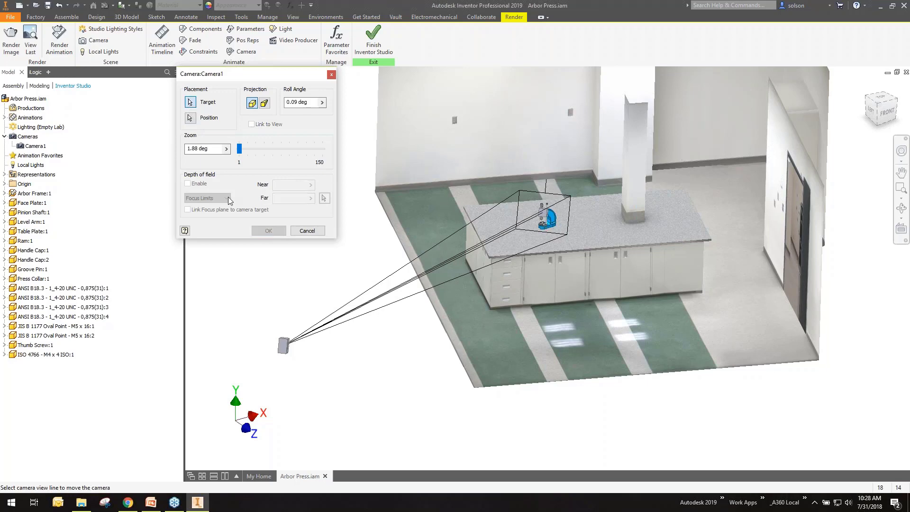
left_click(190, 118)
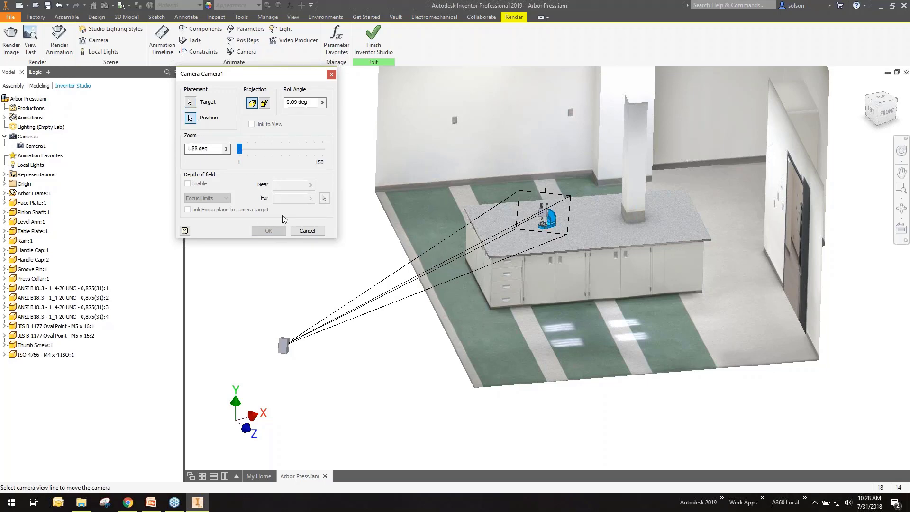
left_click(308, 231)
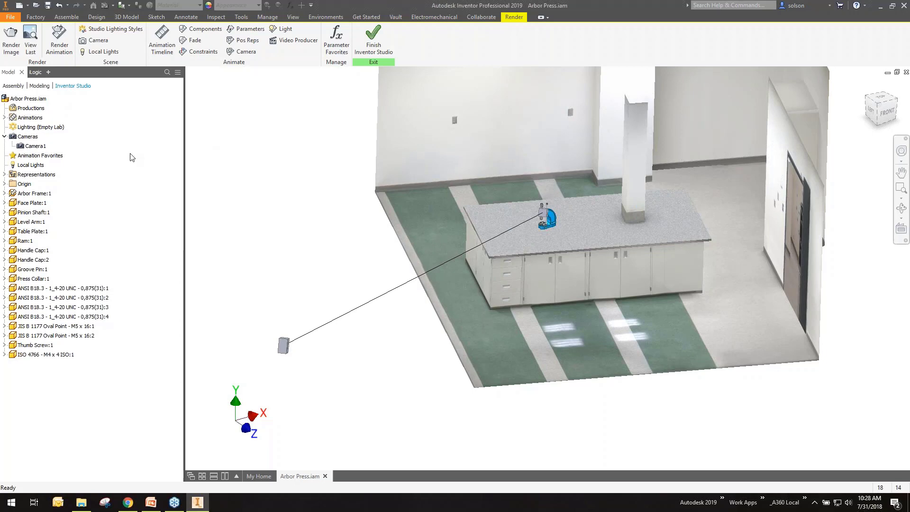
- Create a camera targeting the flat side face of the press frame, positioned in front of the bench, and set the view to it
left_click(95, 41)
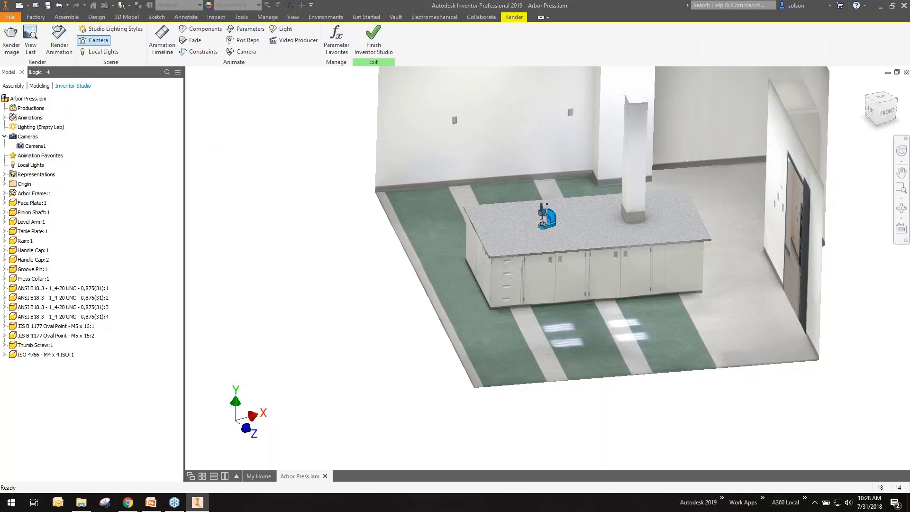
scroll(555, 216, "up", 4)
scroll(553, 213, "up", 4)
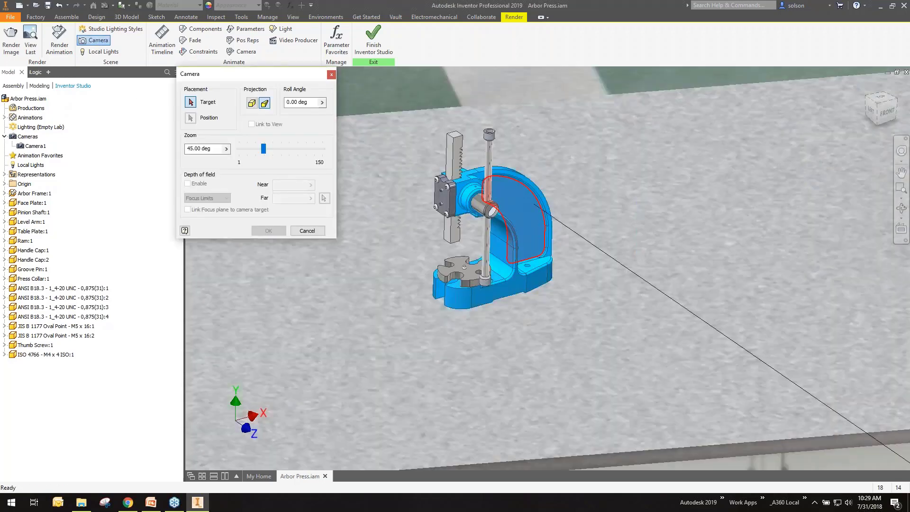
left_click(523, 207)
scroll(723, 339, "down", 6)
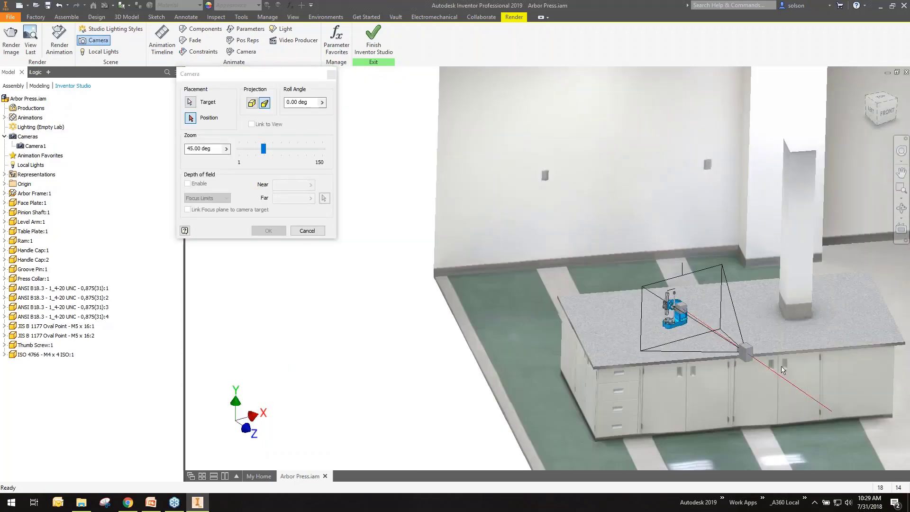
left_click(821, 407)
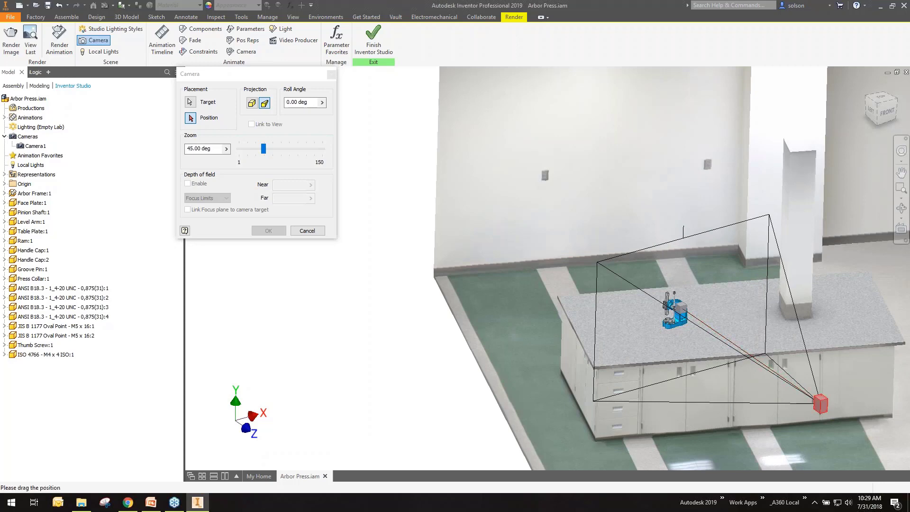
left_click(820, 403)
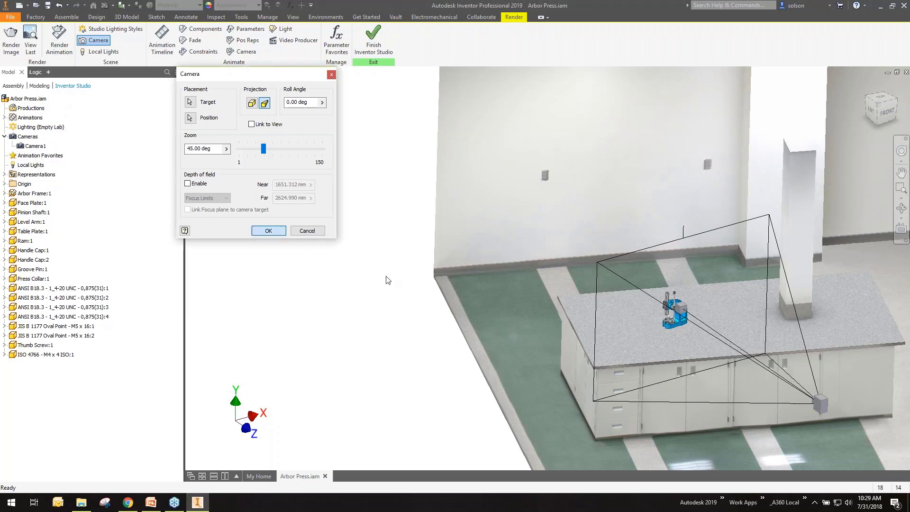
left_click(273, 233)
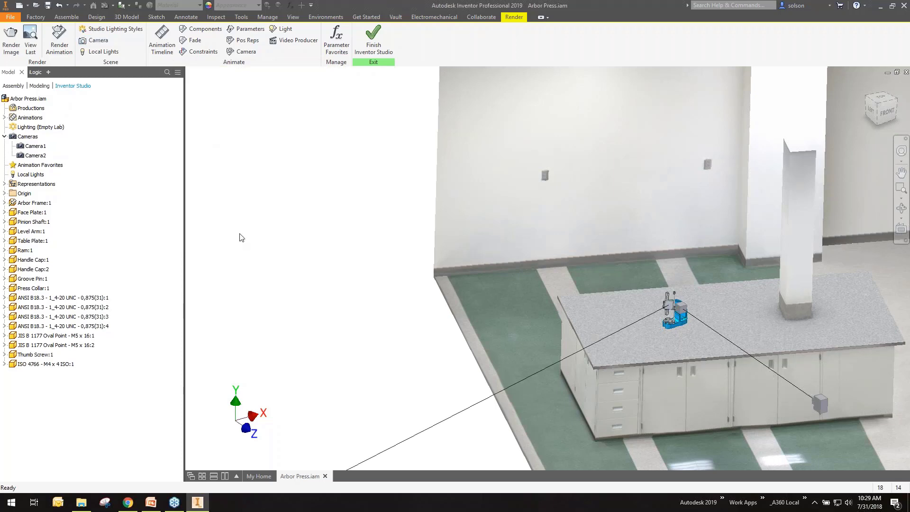
right_click(32, 155)
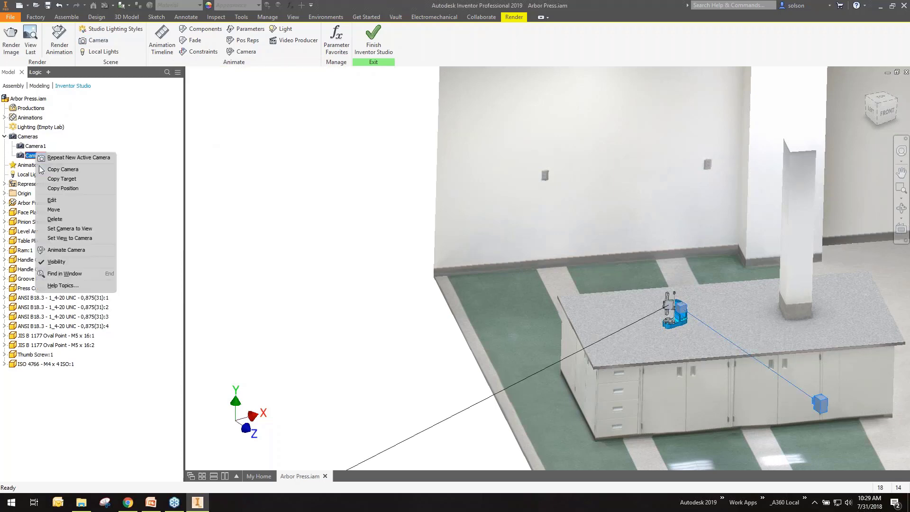
left_click(87, 239)
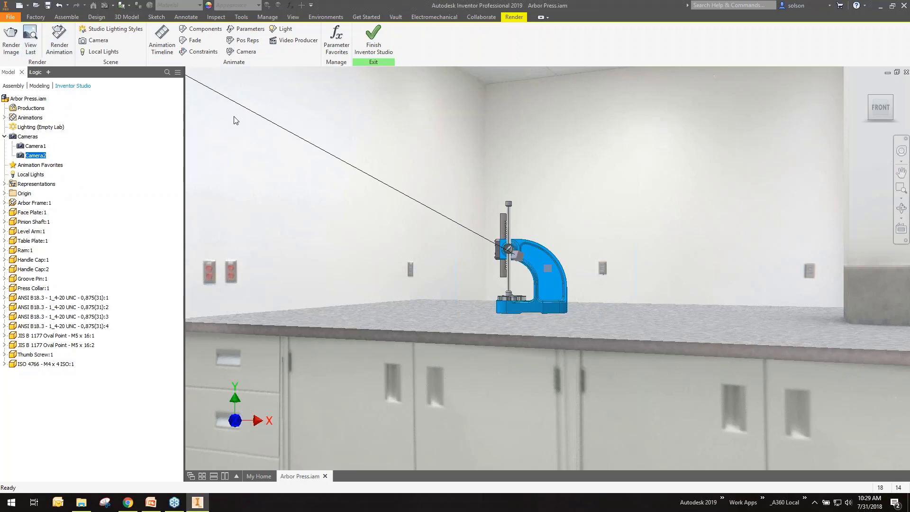
- Activate the animation timeline and animate the Studio Constraint under Ram:1 from 60 mm to an end value of 0 mm
left_click(165, 39)
left_click(191, 52)
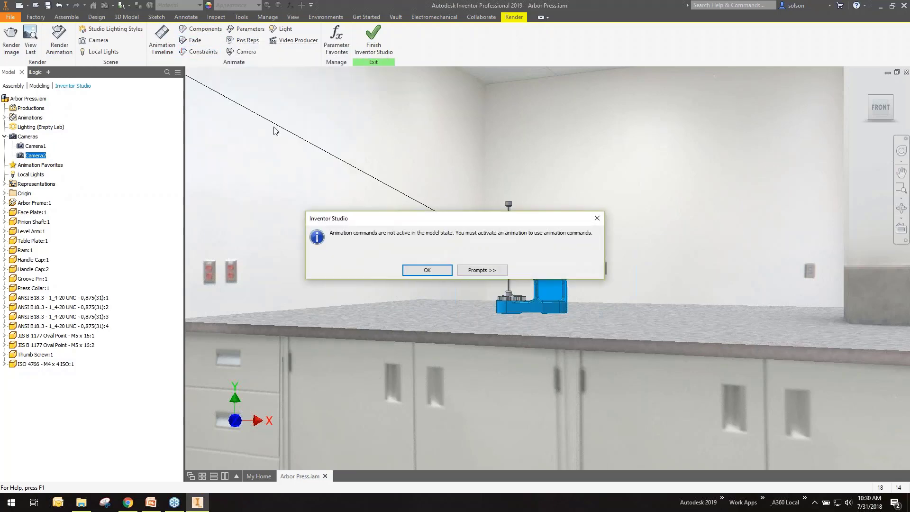
left_click(435, 271)
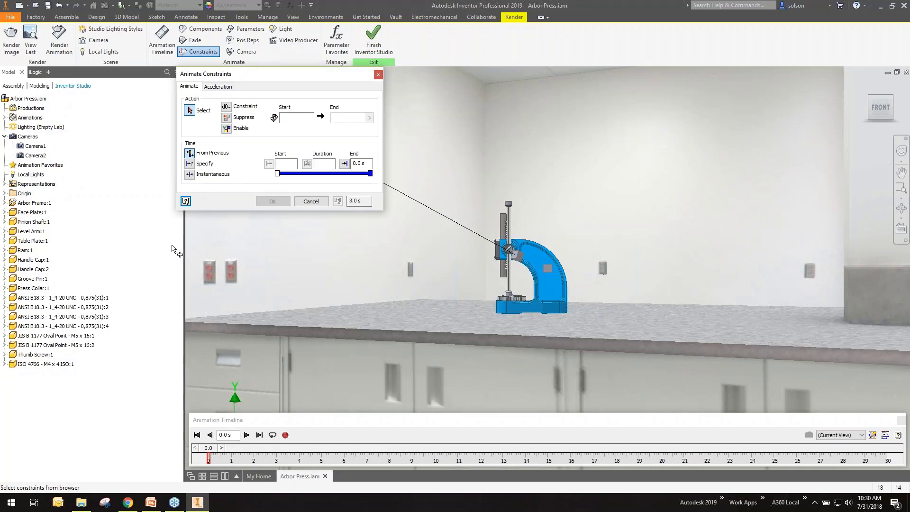
left_click(5, 250)
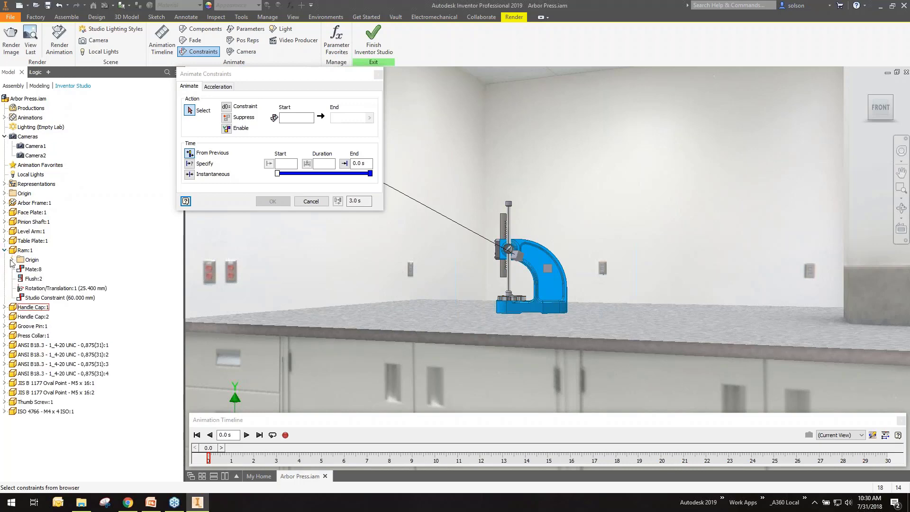
left_click(61, 297)
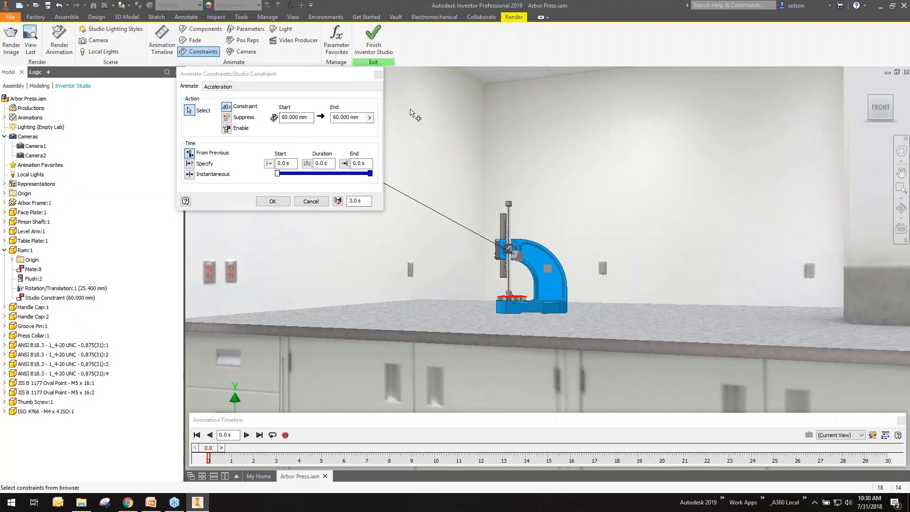
left_click(334, 117)
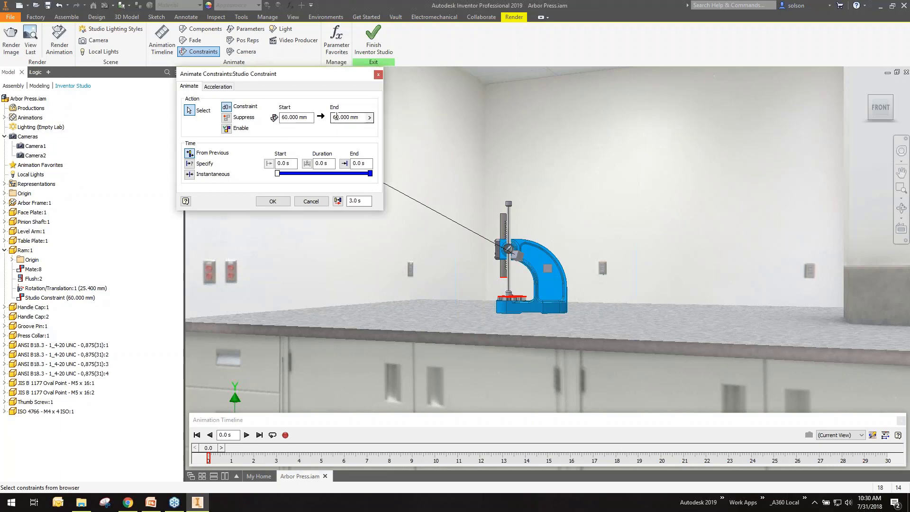
left_click_drag(336, 117, 339, 117)
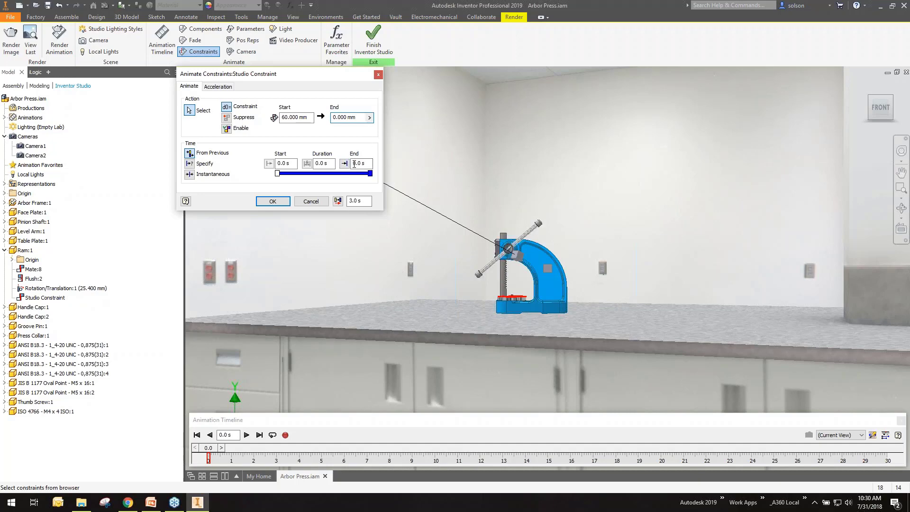
- Specify the ram constraint animation's timing with a start of 1 s and an end of 9 s, and apply it
left_click(357, 163)
left_click(283, 163)
left_click(189, 164)
left_click(281, 163)
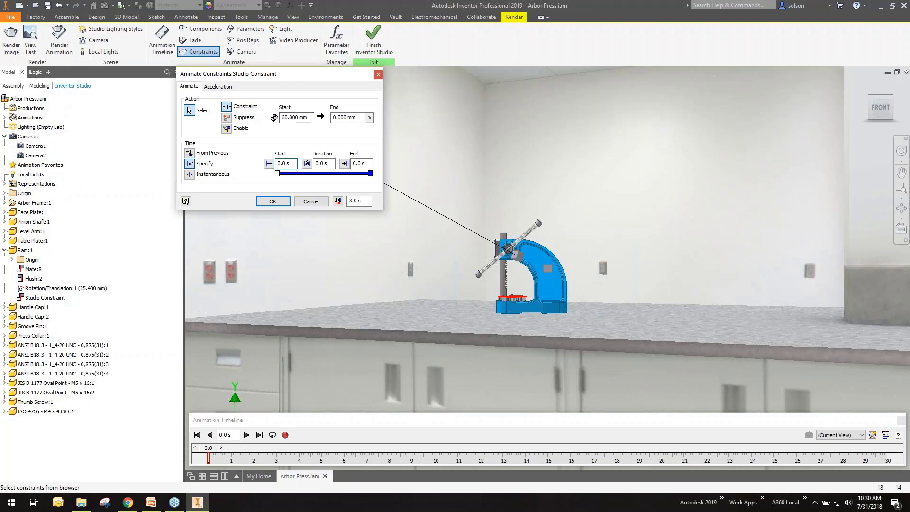
type("1")
type("9")
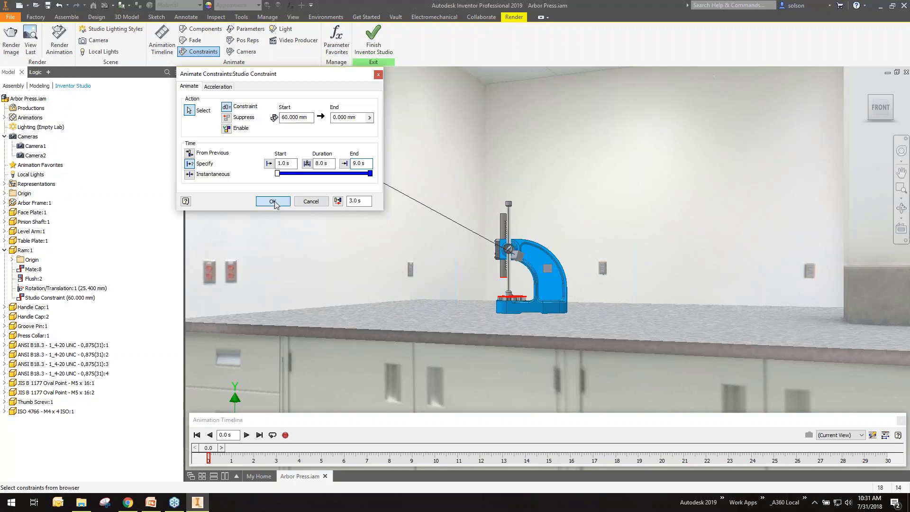
key("Return")
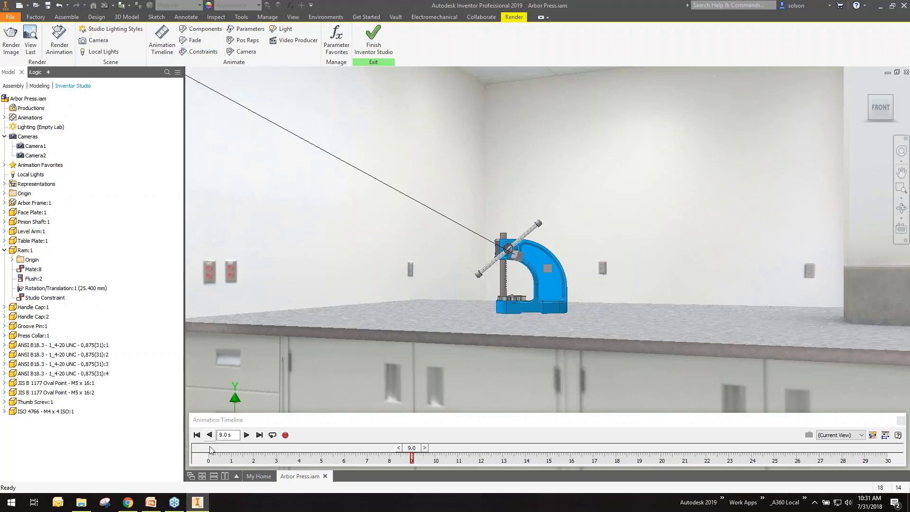
- Scrub the animation to preview the ram's motion, make Camera2 the timeline camera, and return to about 0.4 s
left_click_drag(411, 448, 333, 448)
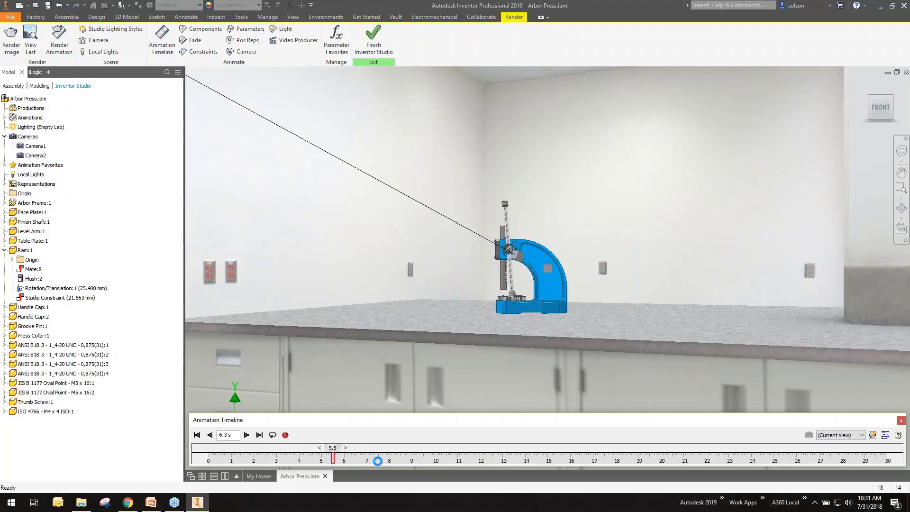
left_click(861, 435)
left_click(846, 459)
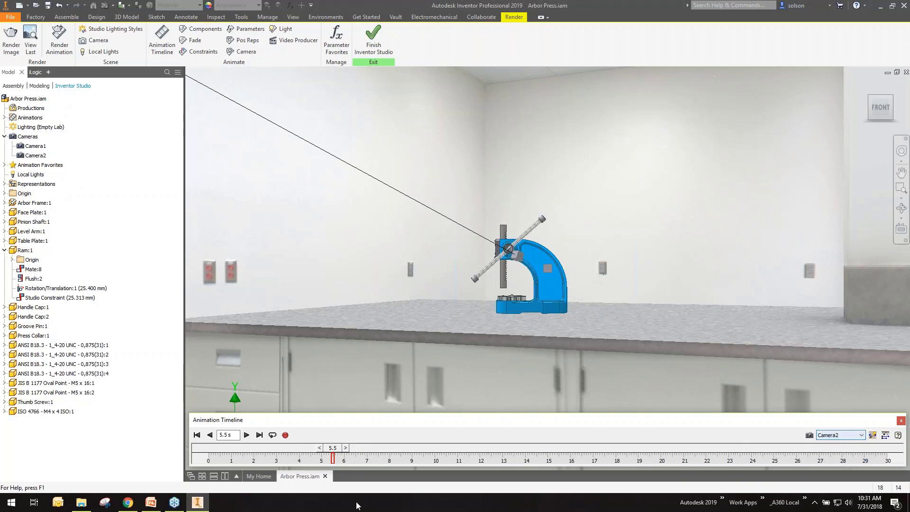
left_click_drag(333, 449, 217, 452)
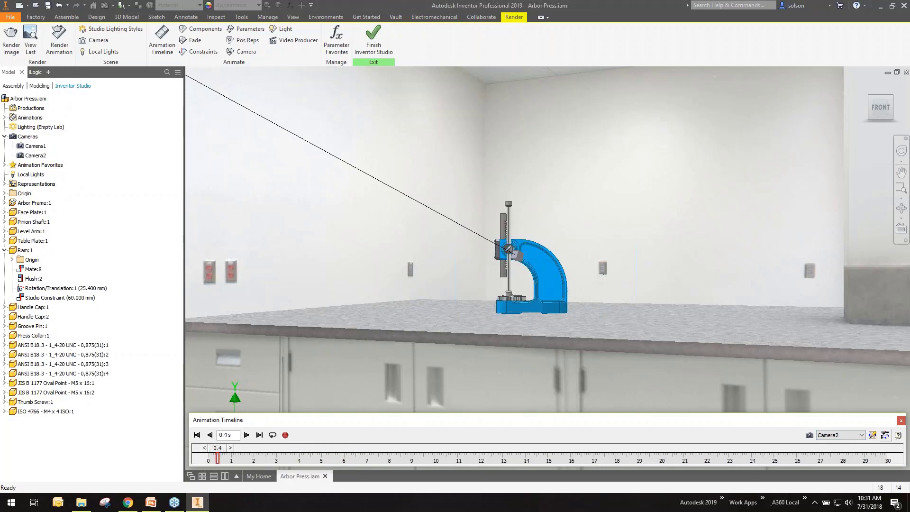
- Expand the timeline's action editor to examine Ram:1's Studio Constraint action and its editing options, and collapse it again
left_click(885, 435)
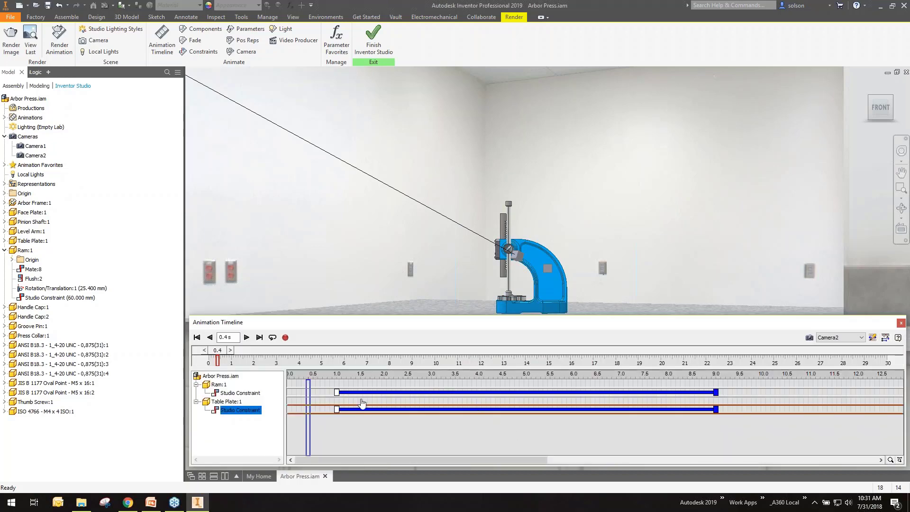
left_click(557, 393)
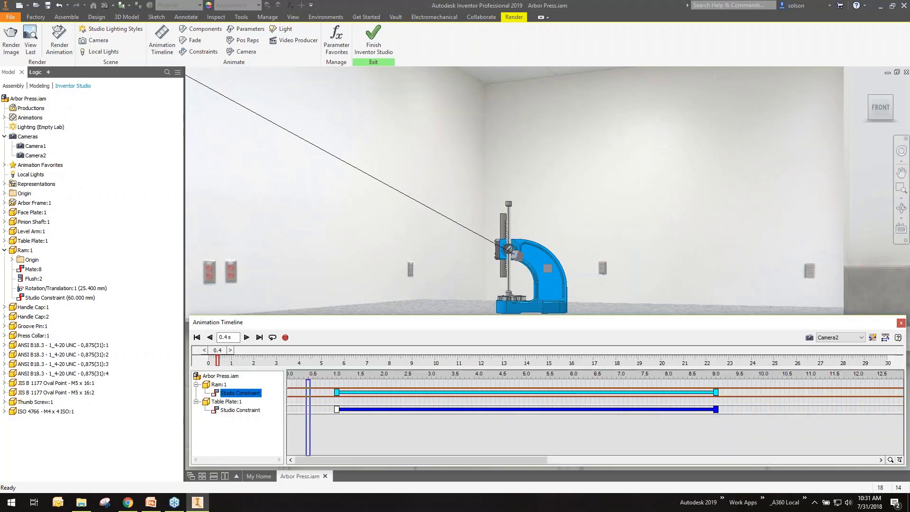
right_click(557, 393)
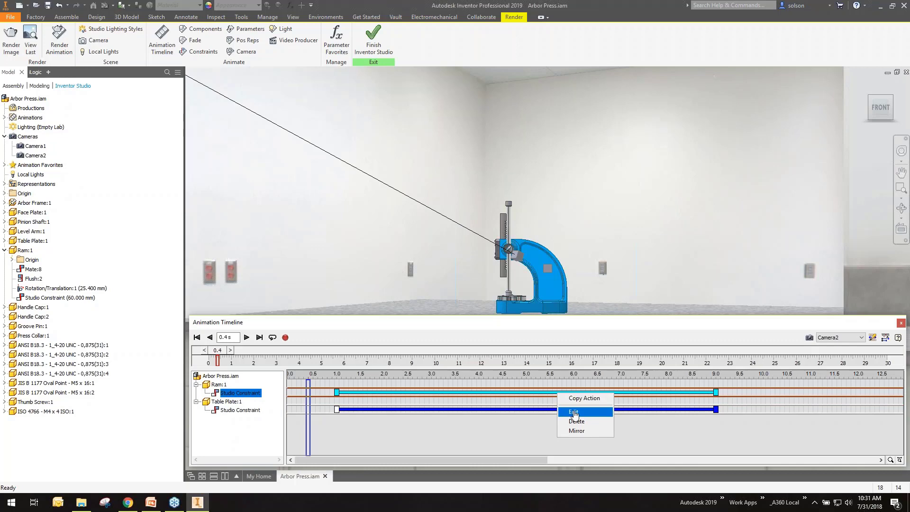
left_click(617, 423)
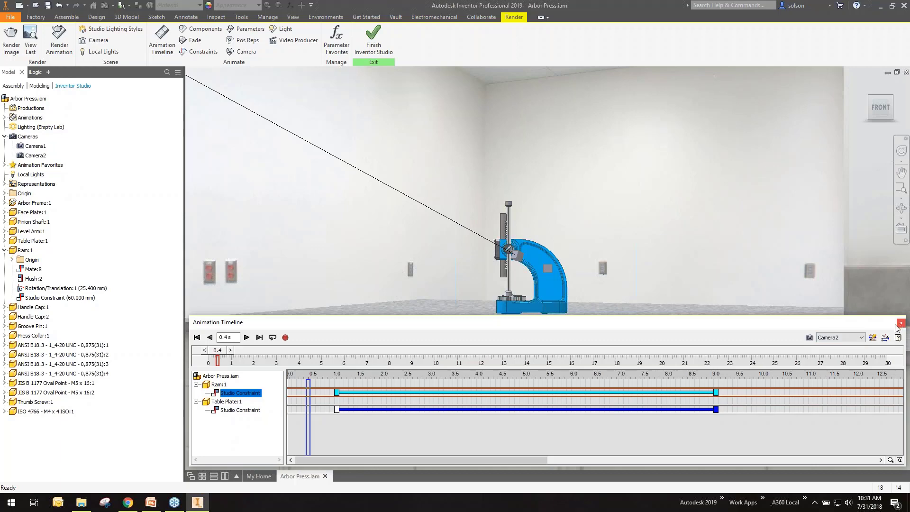
left_click(885, 337)
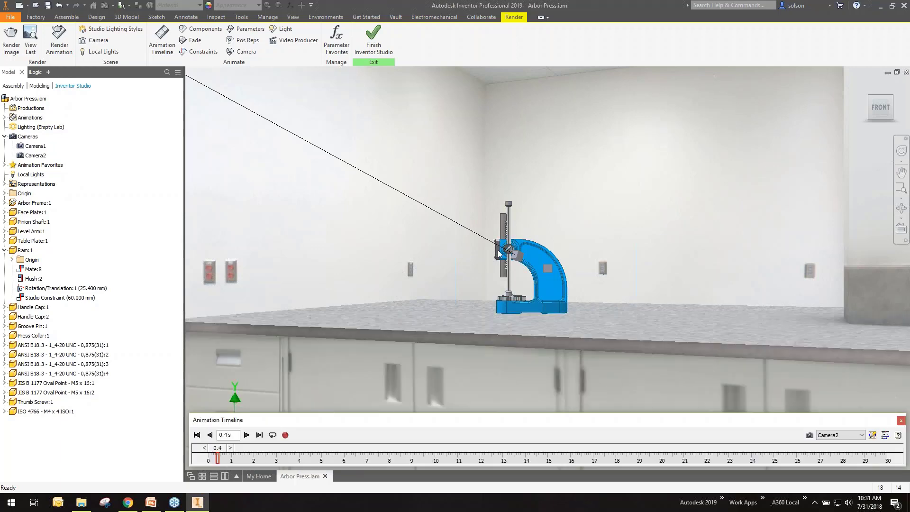
- Begin an animation render through Camera2 and define its output as a WMV file named Arbor Press Webinar in Intro to Viz in Inv
left_click(57, 37)
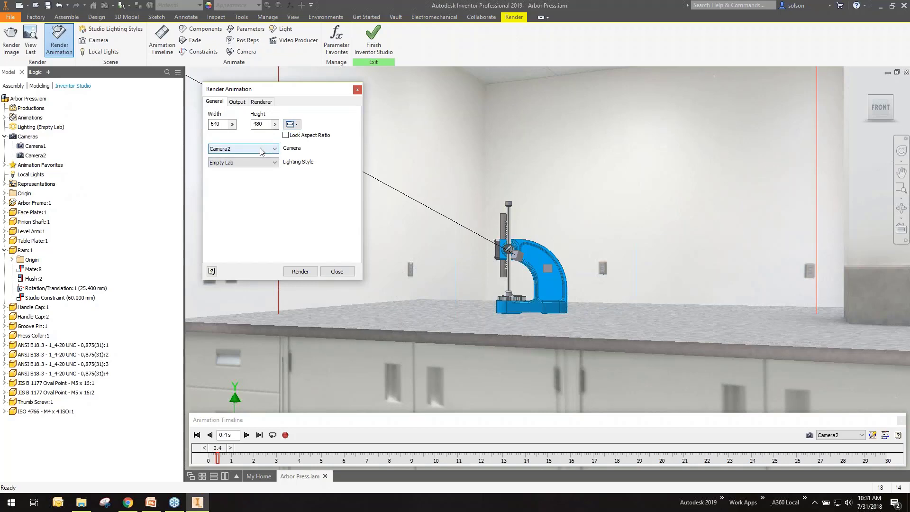
left_click(237, 101)
left_click(343, 115)
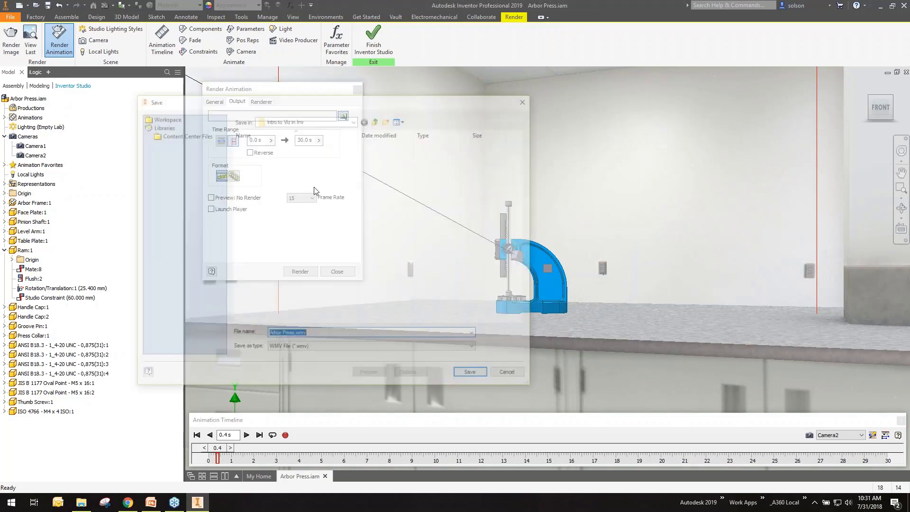
left_click(319, 349)
left_click(319, 349)
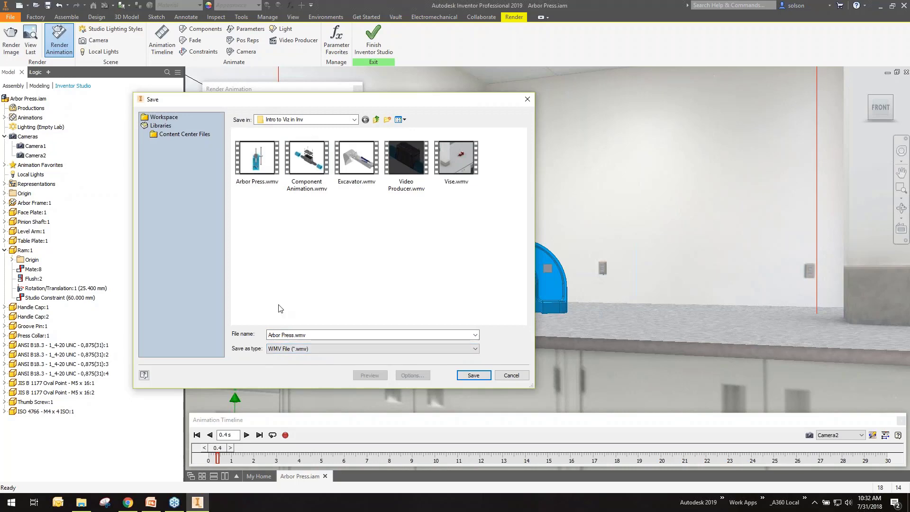
left_click(292, 335)
left_click(292, 335)
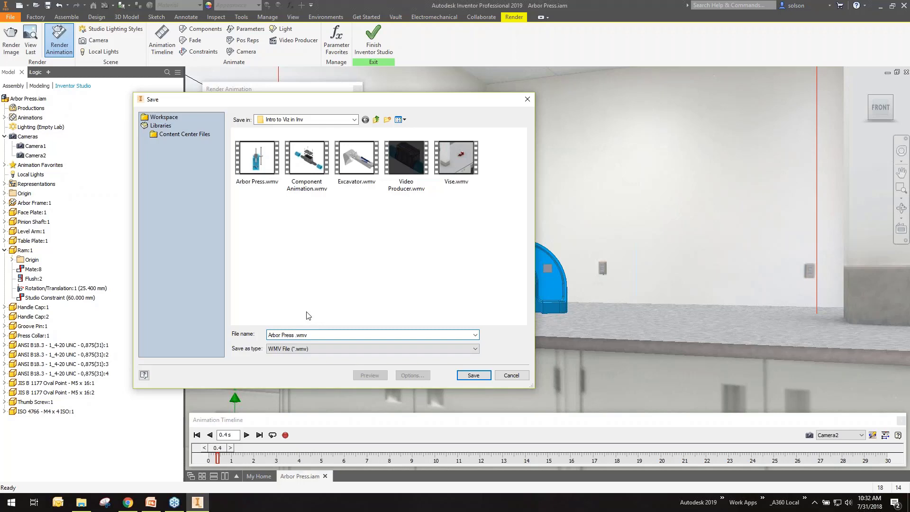
type("Webinar")
left_click(473, 376)
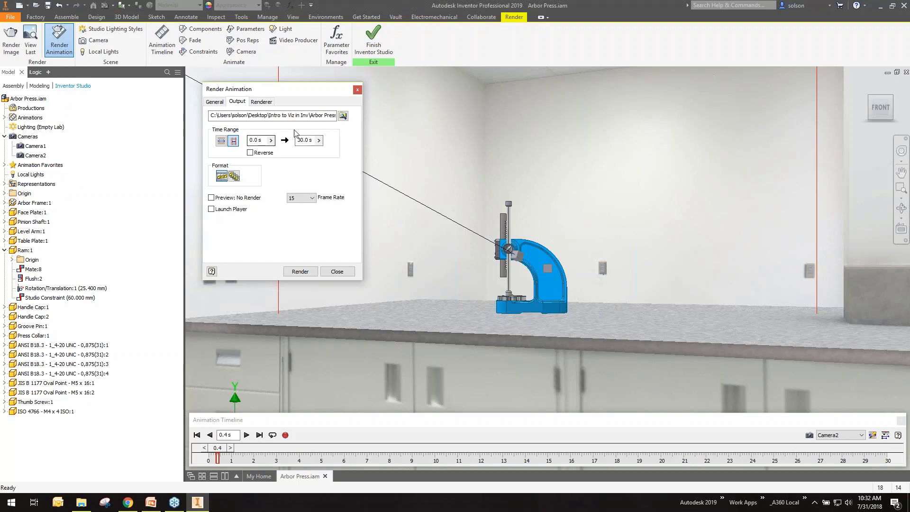
- Set the end of the render's time range to 10.0 s and review the frame rate and renderer settings
left_click(302, 142)
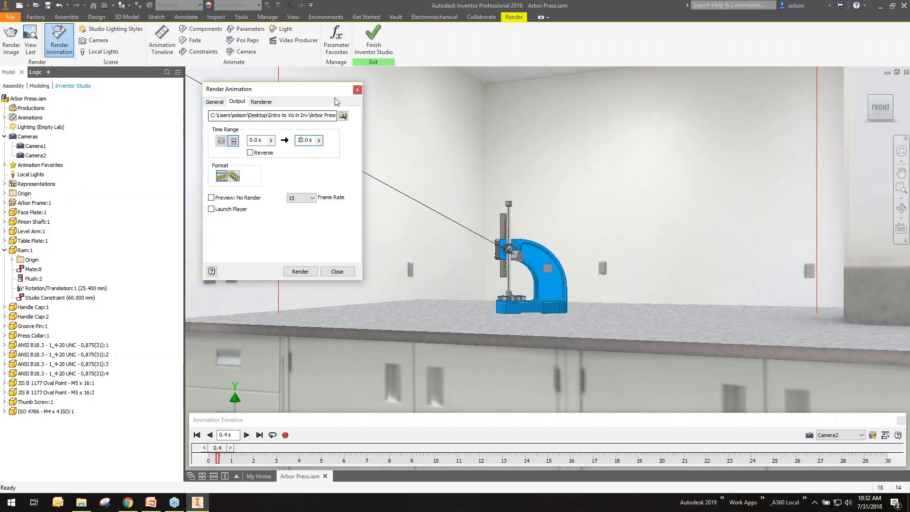
key("BackSpace")
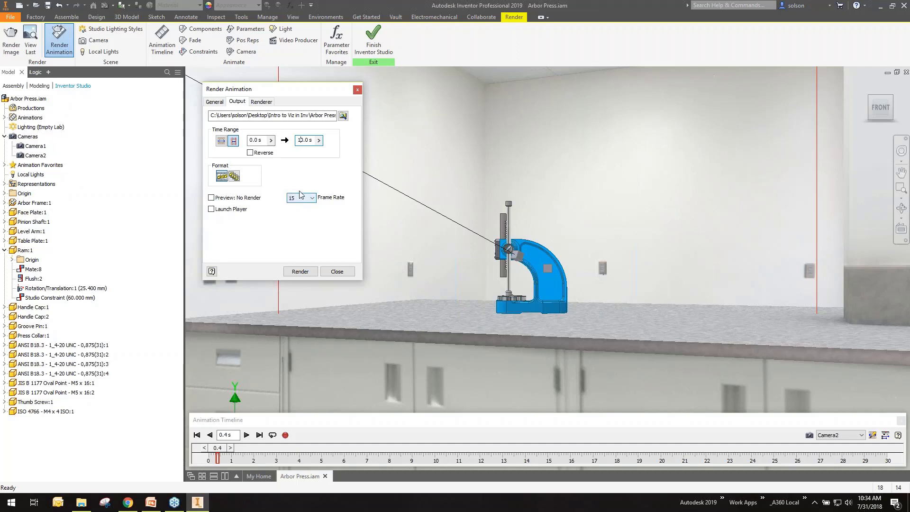
left_click(268, 104)
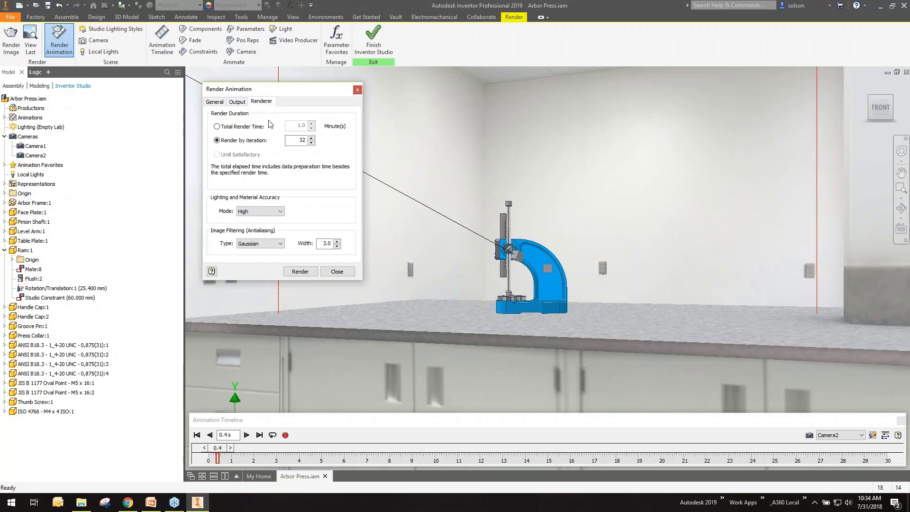
left_click(239, 103)
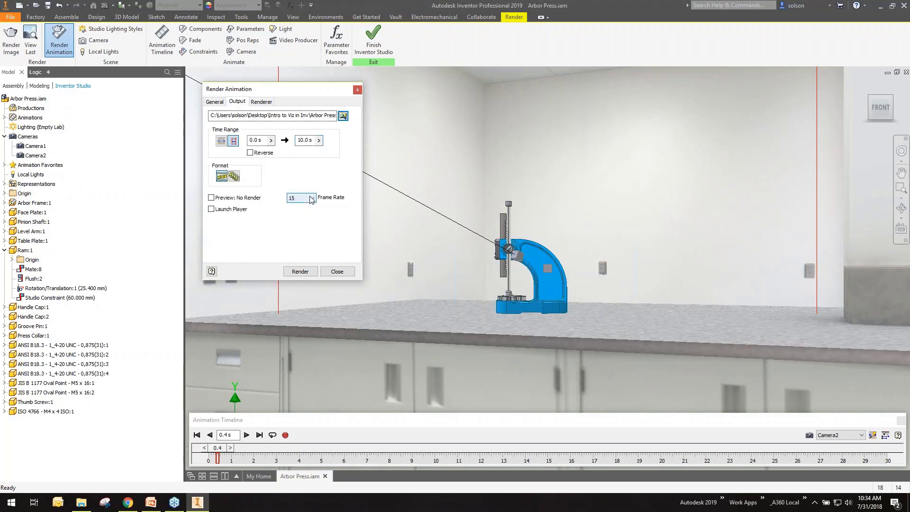
left_click(263, 103)
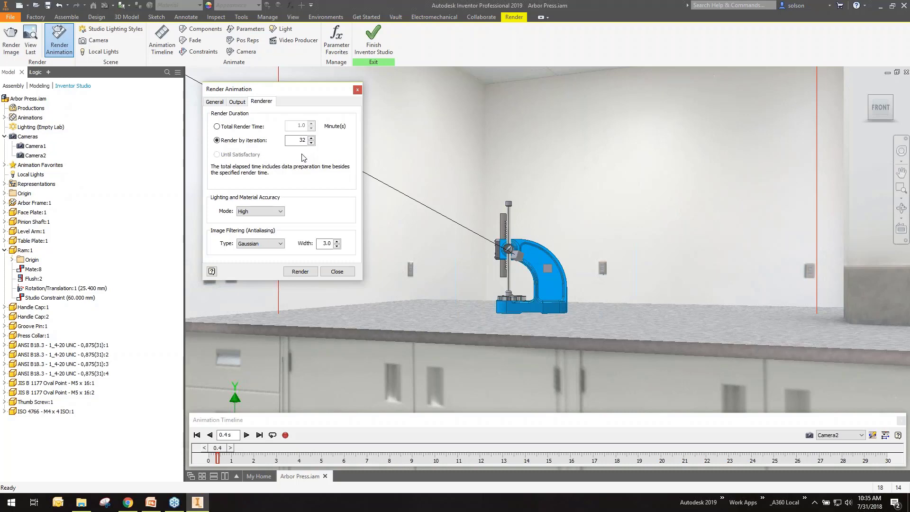
- Set the render iterations to 2, and choose a total render time of 2 minutes as the render duration
left_click(217, 126)
left_click(216, 140)
left_click(296, 141)
left_click_drag(296, 141, 319, 140)
type("2")
left_click(216, 127)
left_click_drag(296, 126, 311, 125)
type("1")
- Start rendering the animation, accepting the export properties with BroadBand(250Kbps) bandwidth and a custom image size of 640 x 480
left_click(302, 271)
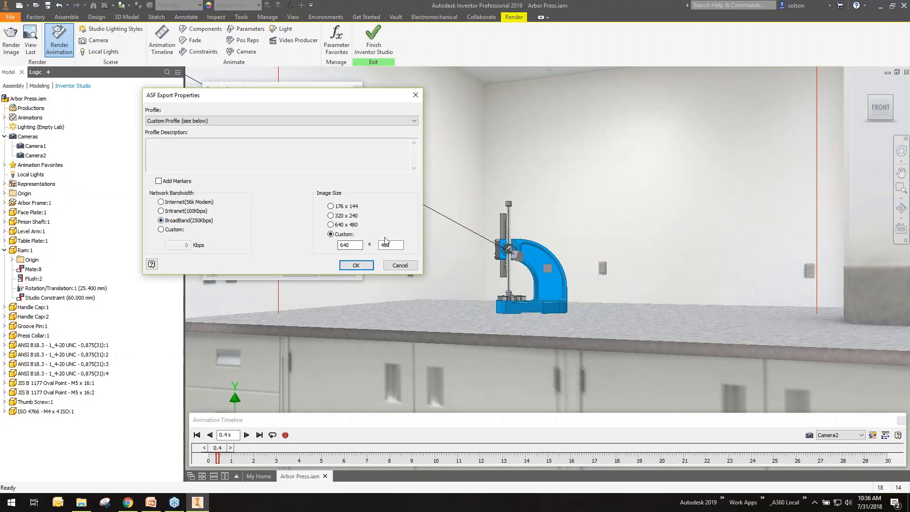
left_click(355, 266)
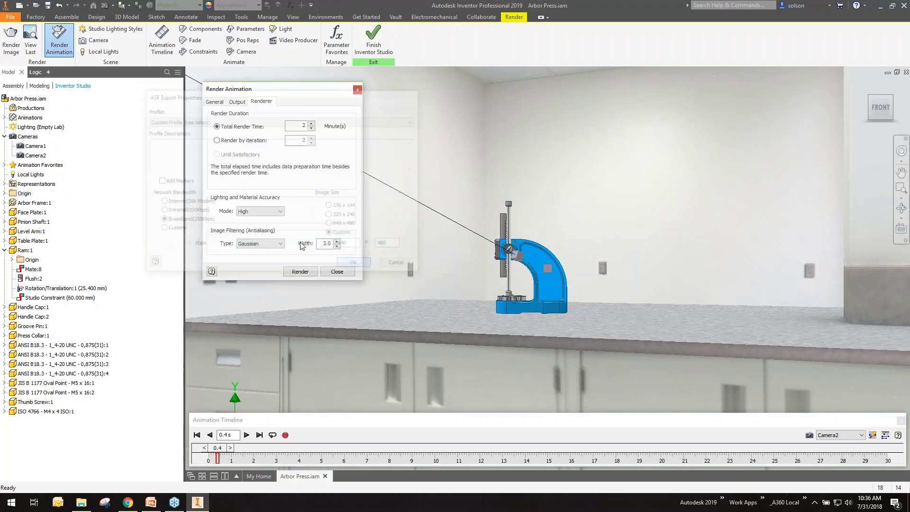
left_click(300, 271)
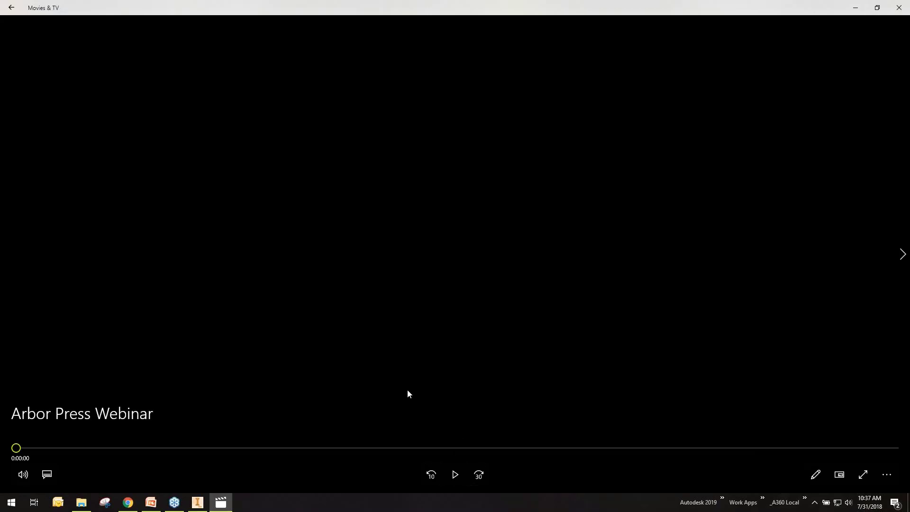
- Close the Arbor Press Webinar video in Movies & TV, replay the Component Animation video, and close the player
left_click(898, 8)
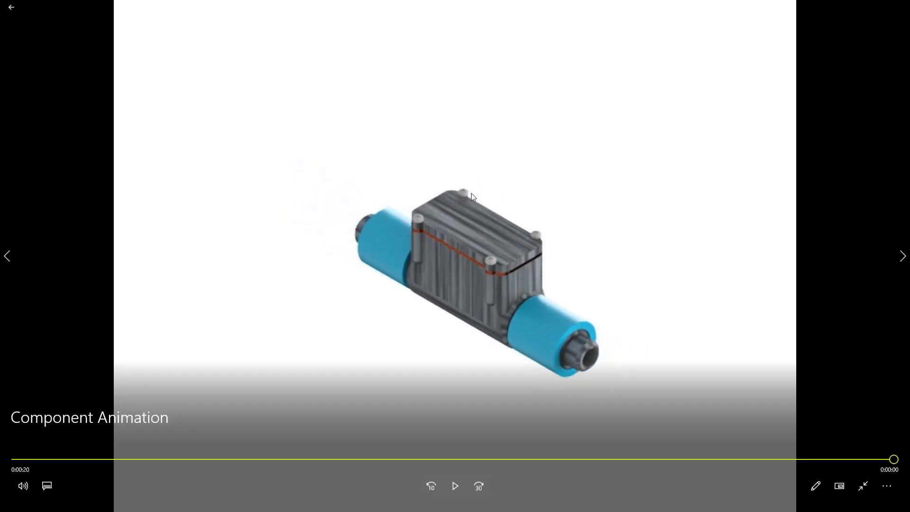
left_click(453, 486)
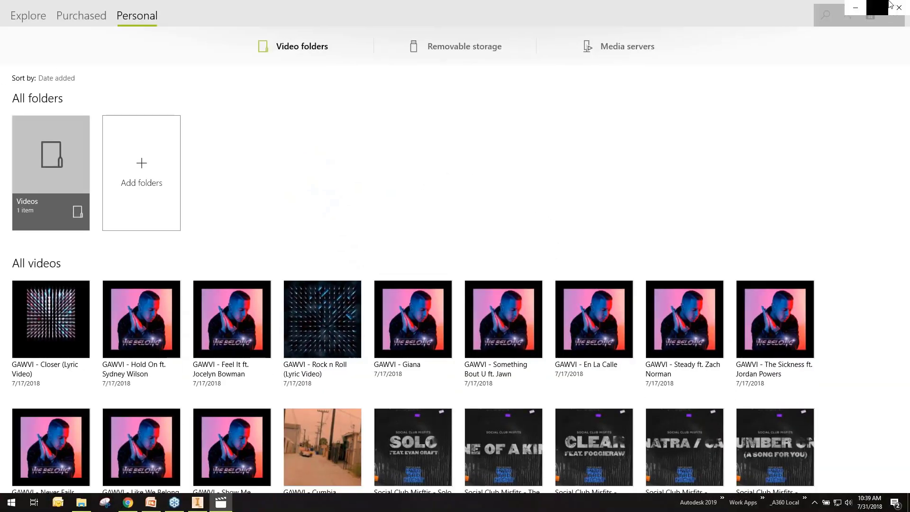
left_click(899, 8)
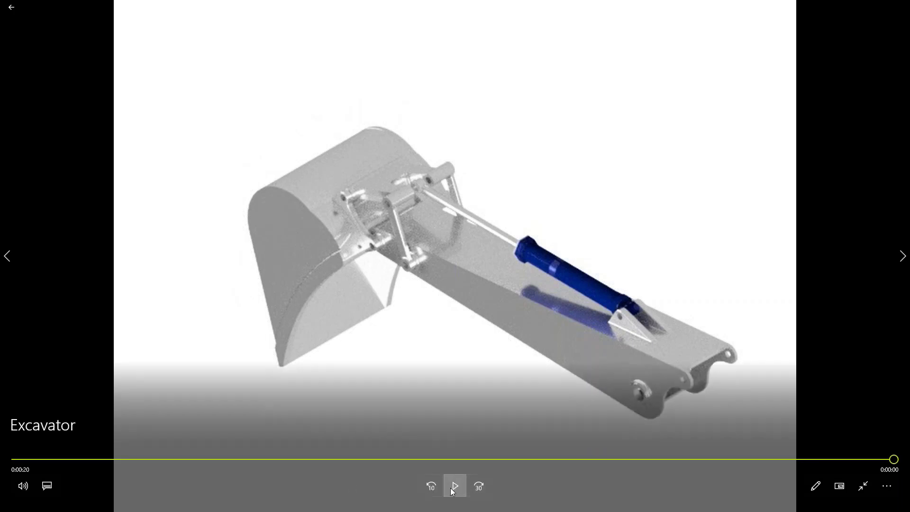
- Replay the Excavator and Vise videos in Movies & TV, closing the player after each one
left_click(452, 488)
left_click(898, 7)
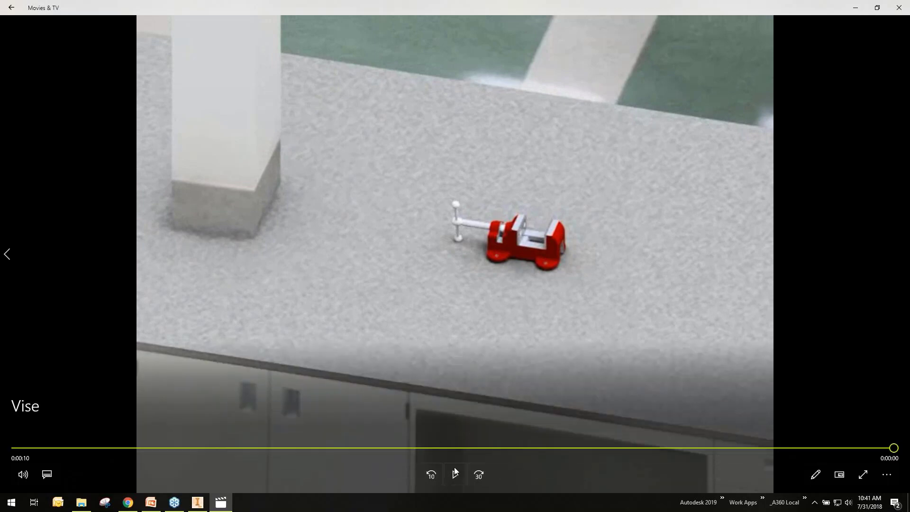
left_click(453, 474)
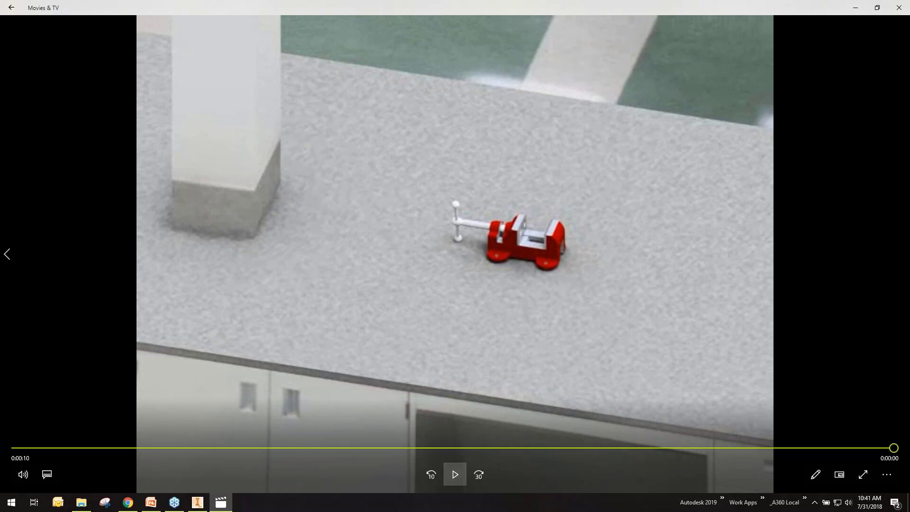
left_click(455, 475)
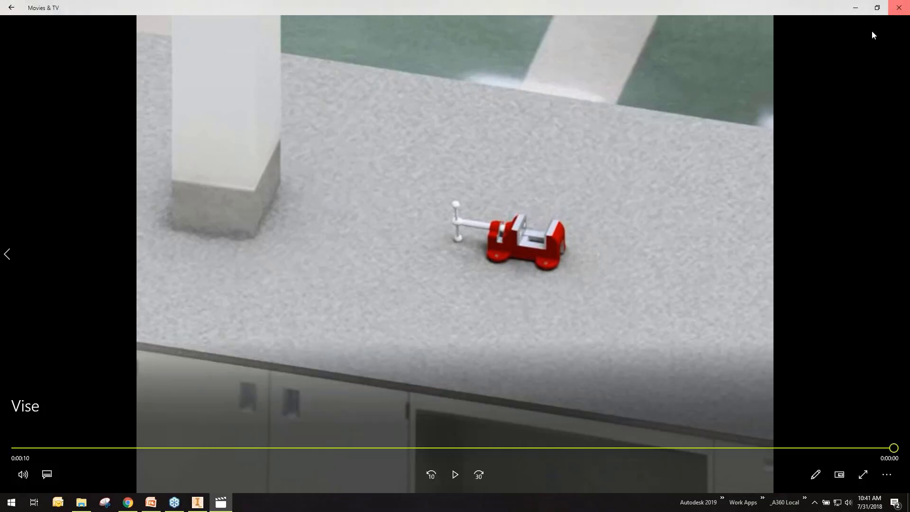
left_click(899, 7)
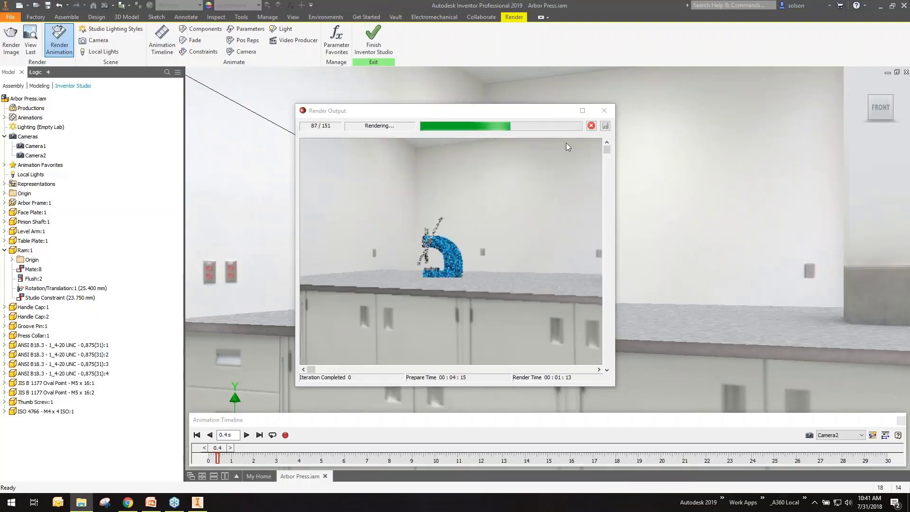
- Back in Inventor, cancel the running animation render and close Arbor Press.iam without saving the changes
left_click(491, 197)
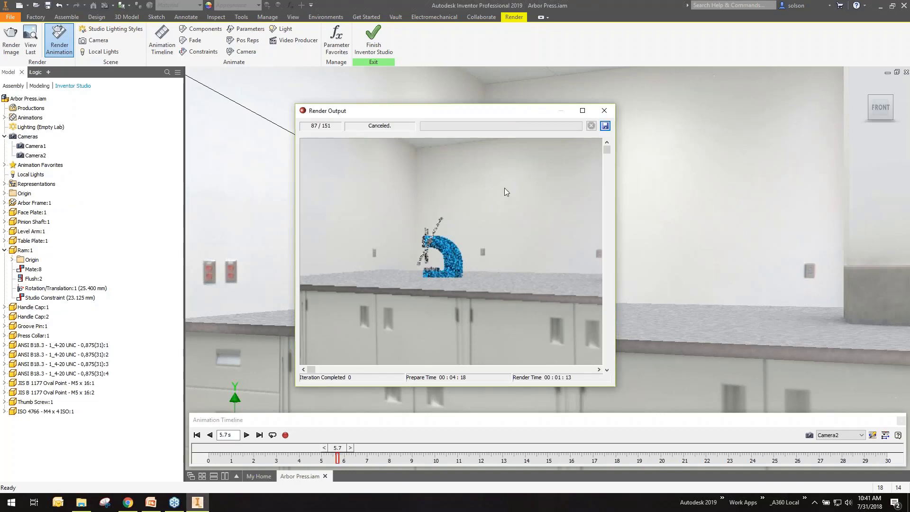
left_click(602, 111)
left_click(336, 272)
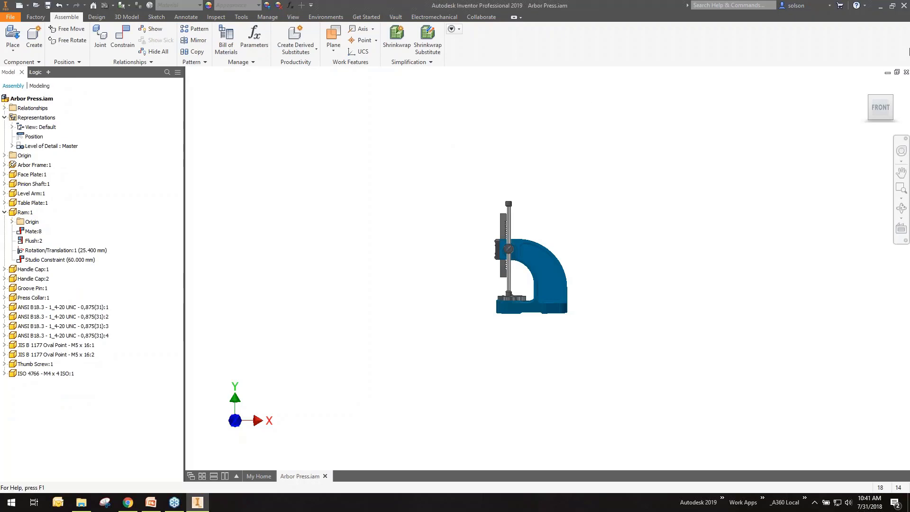
left_click(906, 72)
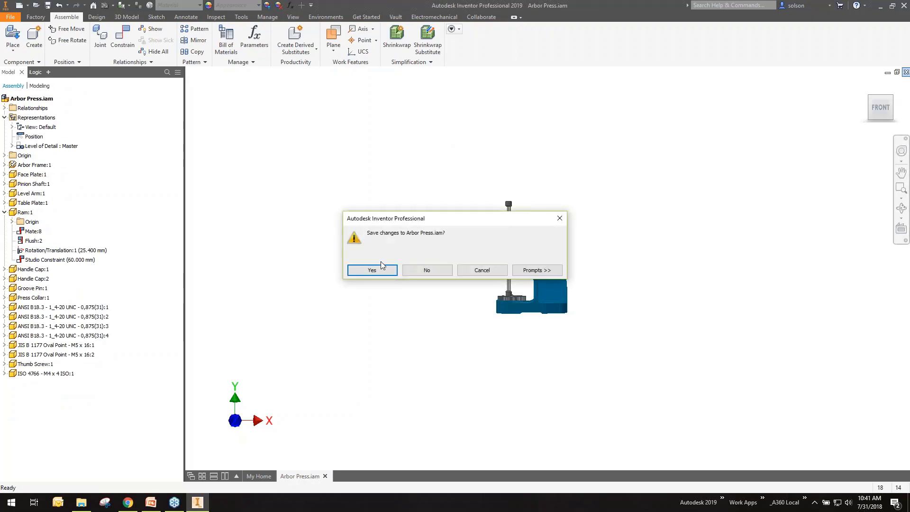
left_click(418, 274)
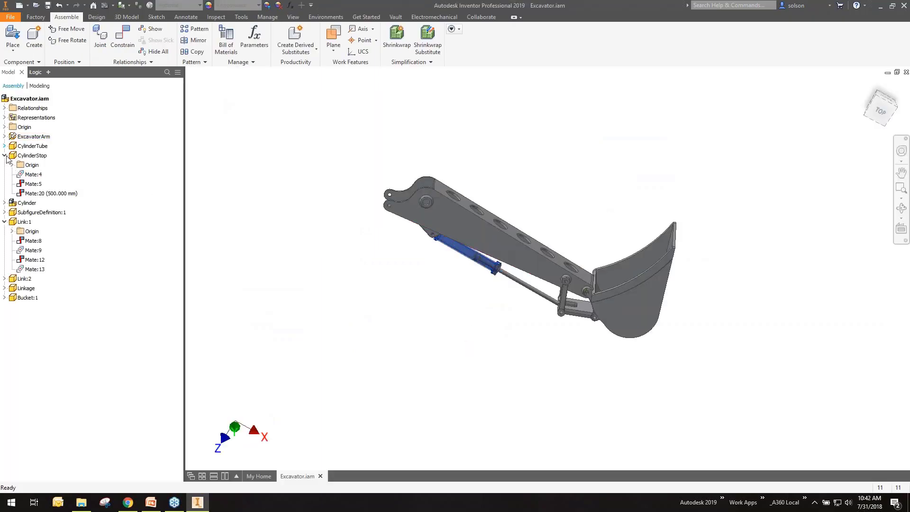
- Activate the excavator's open positional representation, inspect the cylinder, and switch to the midway representation
left_click(4, 118)
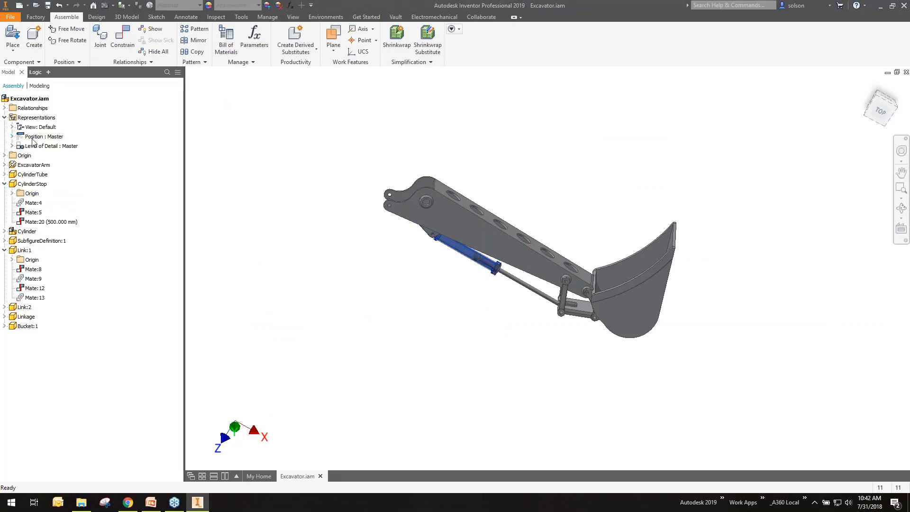
double_click(33, 137)
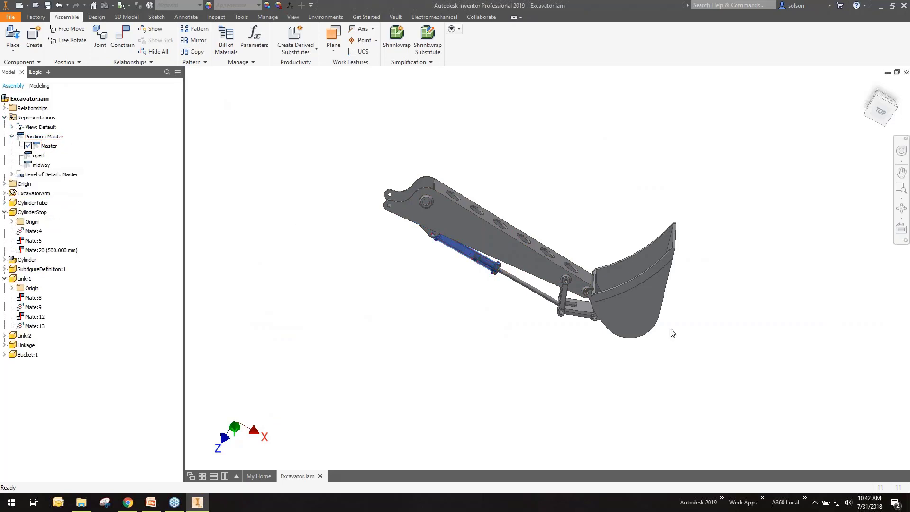
middle_click_drag(673, 331, 661, 280, "shift")
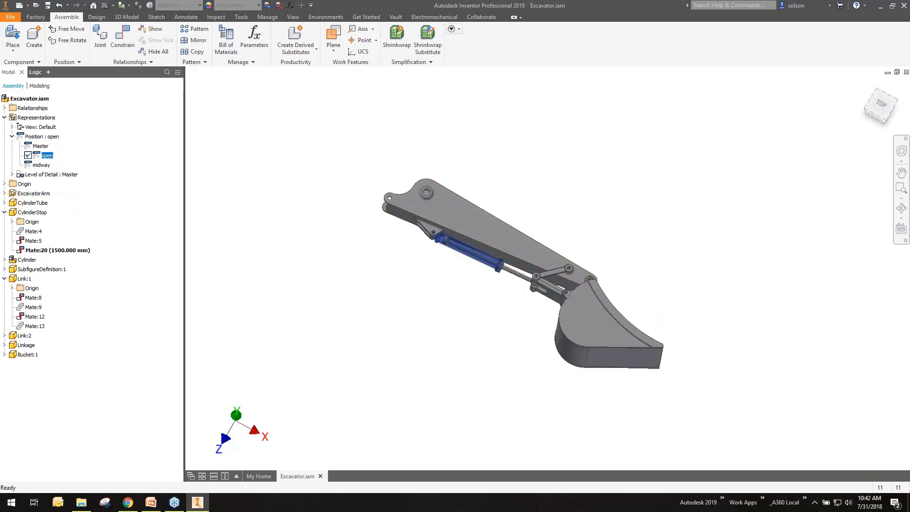
scroll(434, 247, "up", 6)
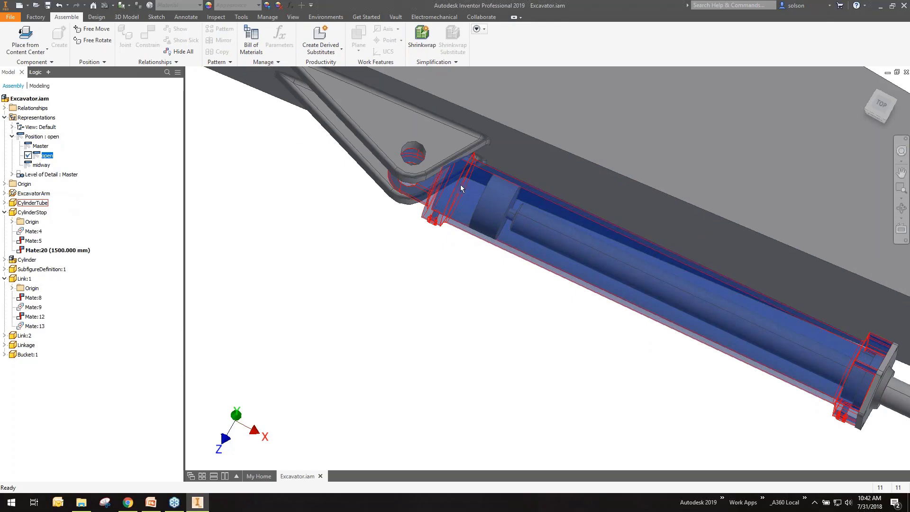
scroll(461, 189, "down", 5)
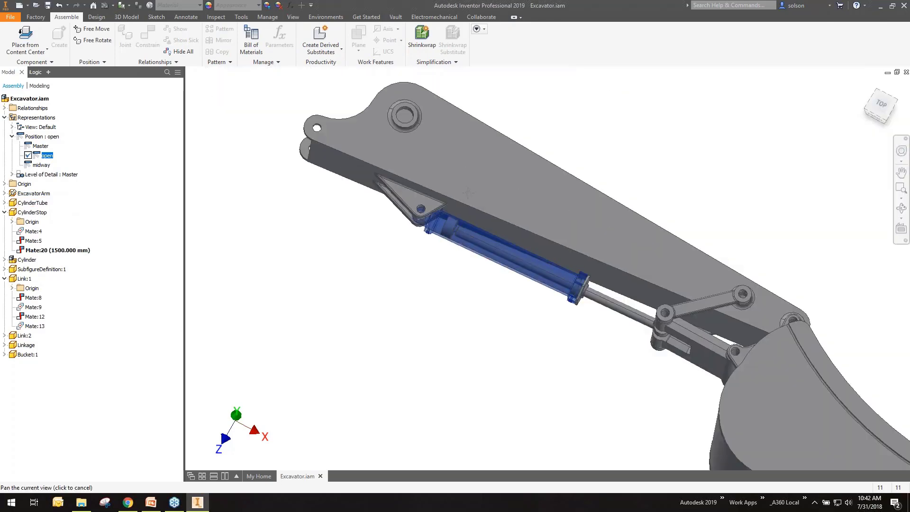
scroll(455, 227, "down", 3)
left_click(41, 164)
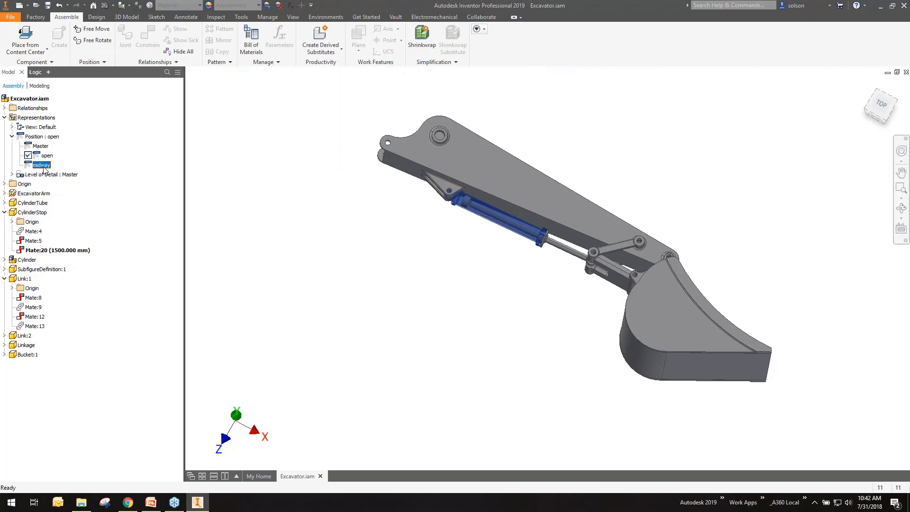
double_click(41, 165)
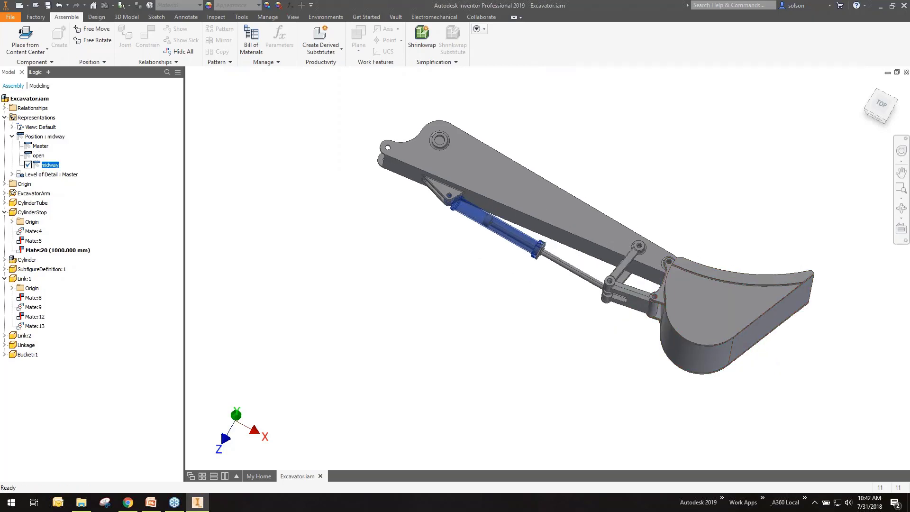
- Enter the Inventor Studio environment and orient the excavator to an isometric view from its bottom side
left_click(317, 19)
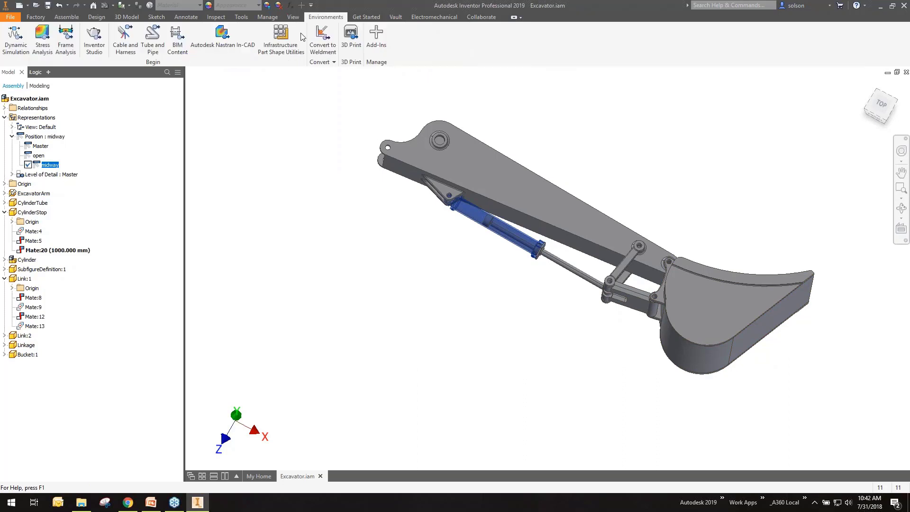
left_click(94, 37)
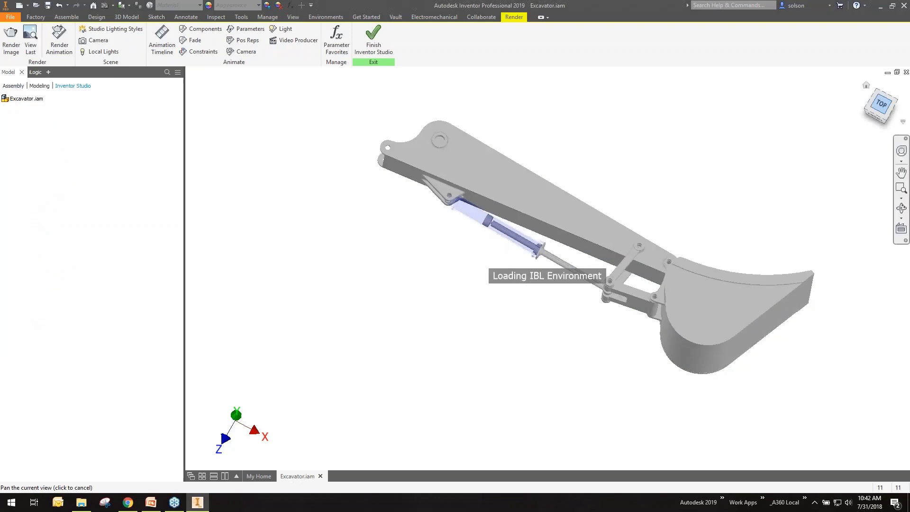
left_click(884, 106)
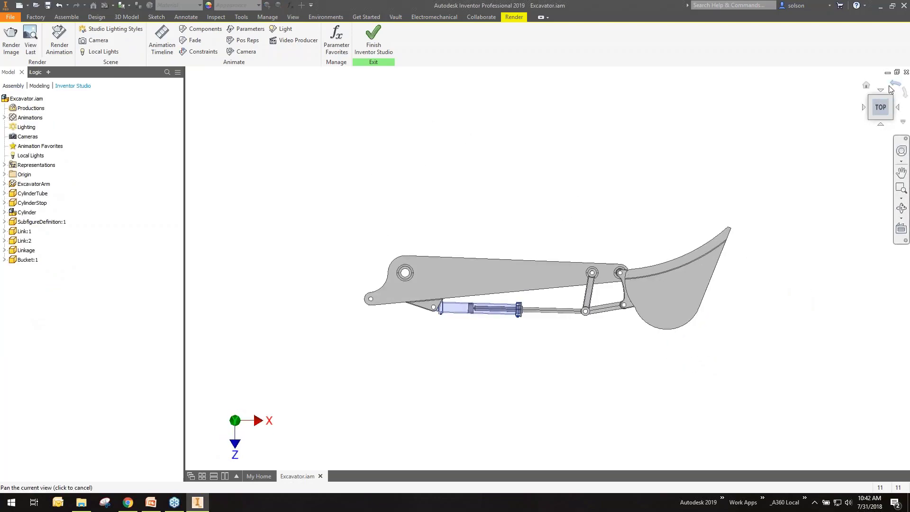
middle_click_drag(650, 164, 623, 313, "shift")
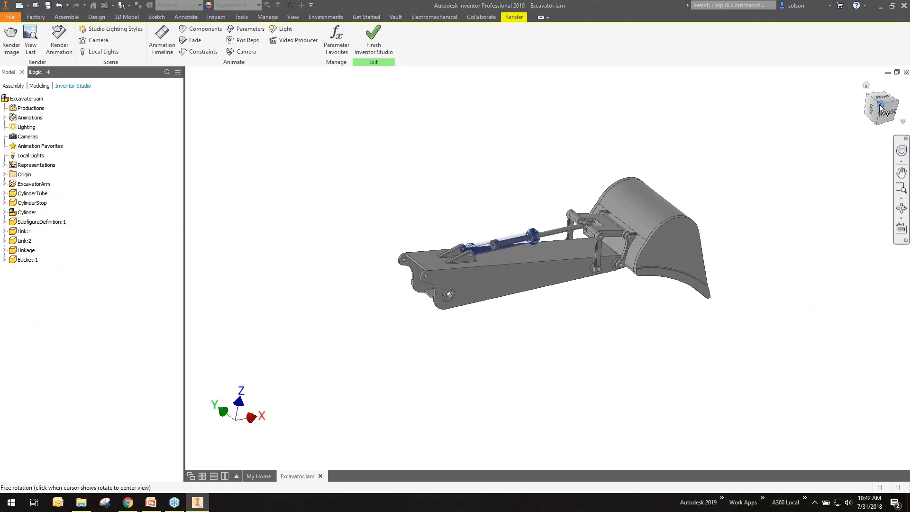
left_click(853, 112)
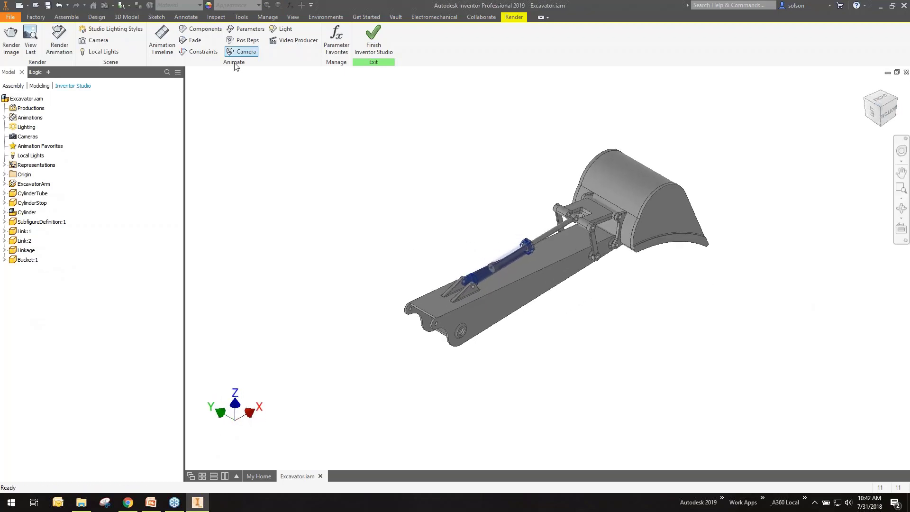
- Activate an animation and animate the positional representation from Master to open, with an end time of 5 s
left_click(242, 41)
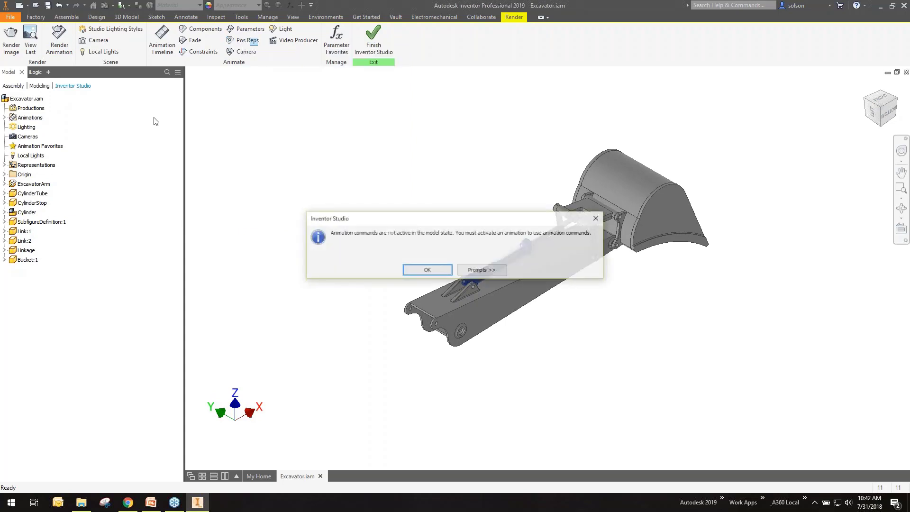
left_click(425, 270)
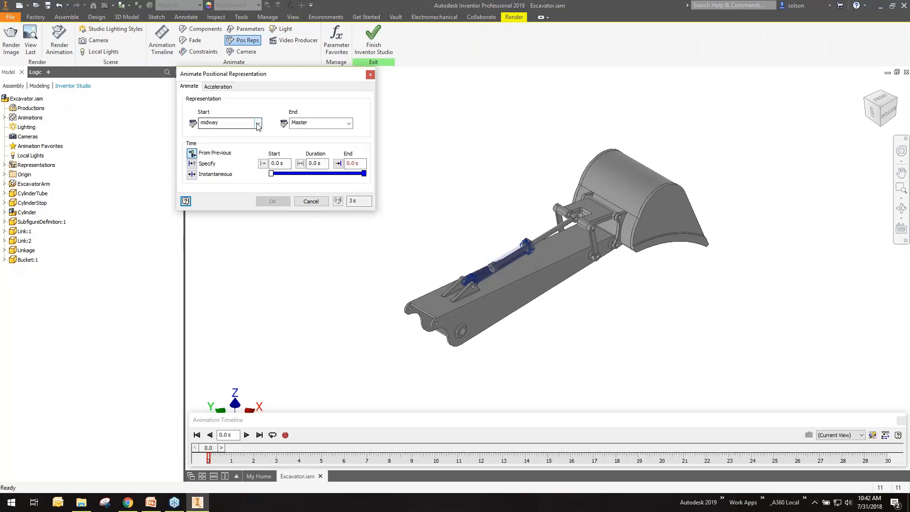
left_click(251, 123)
left_click(219, 133)
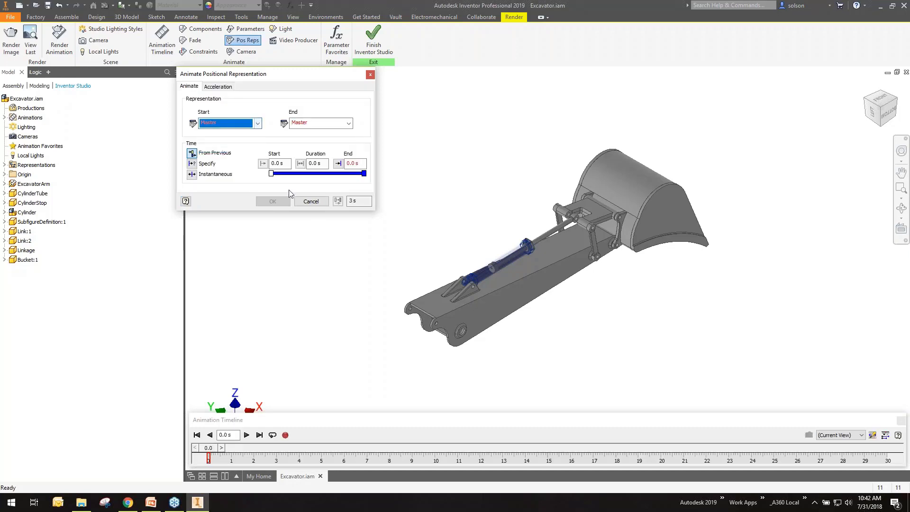
left_click(349, 124)
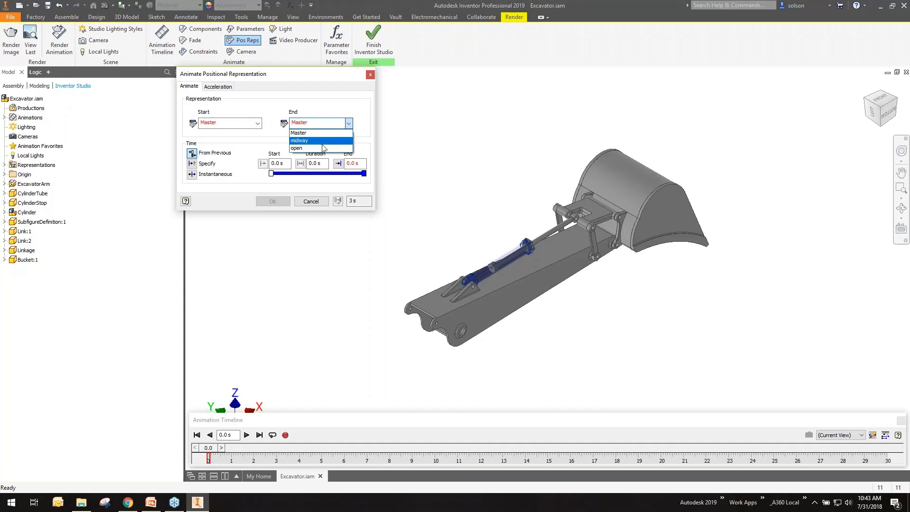
left_click(256, 123)
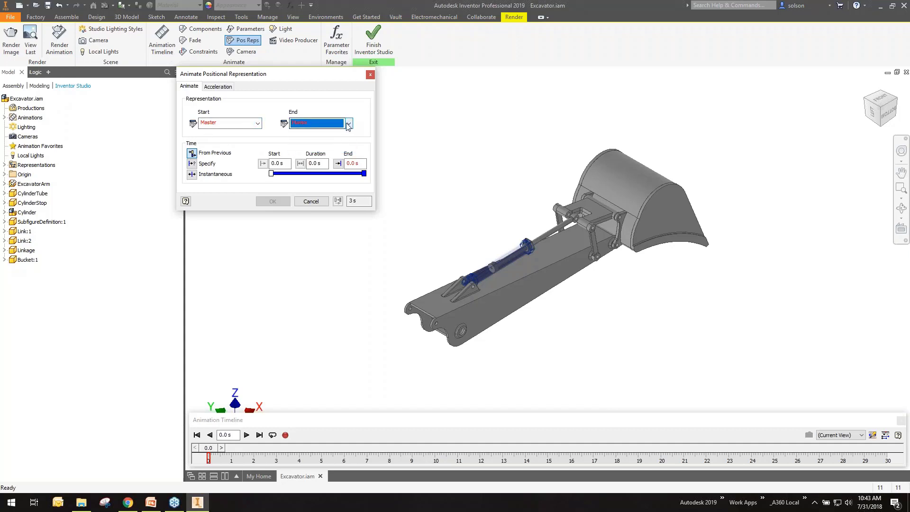
left_click(348, 124)
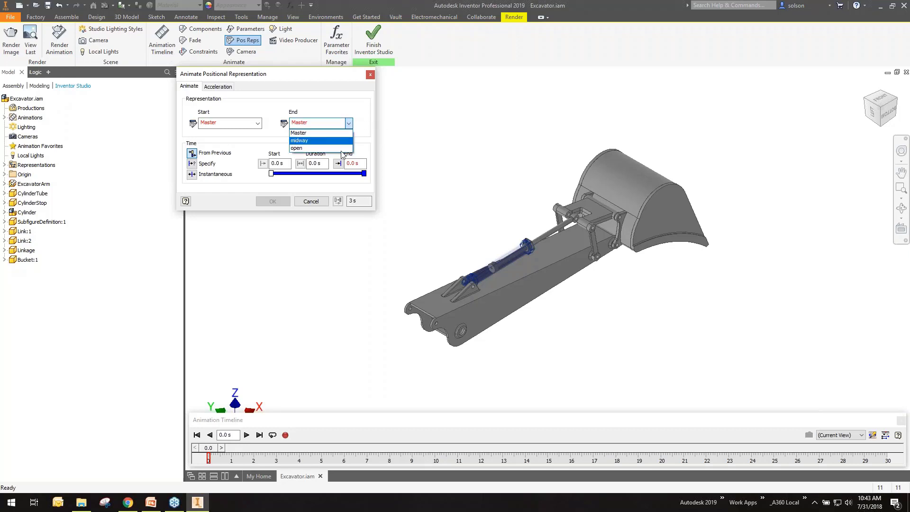
left_click(317, 144)
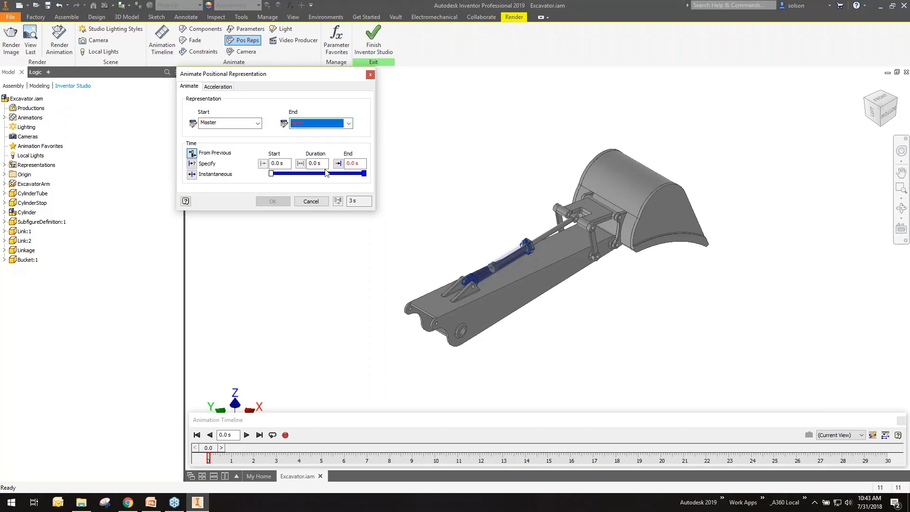
left_click(348, 162)
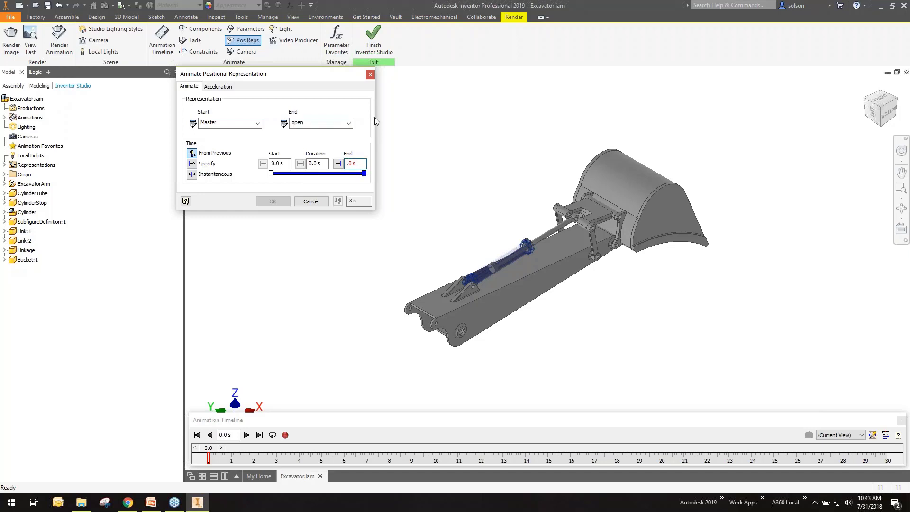
type("5")
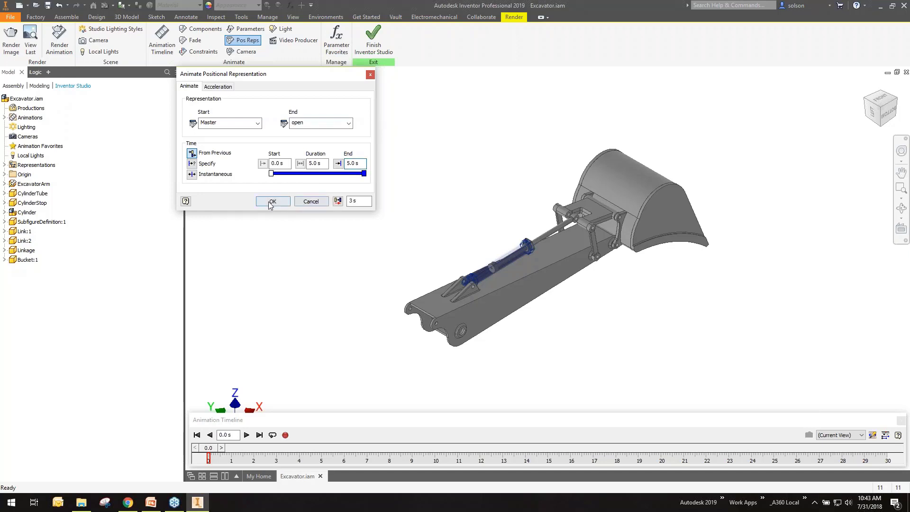
left_click(271, 202)
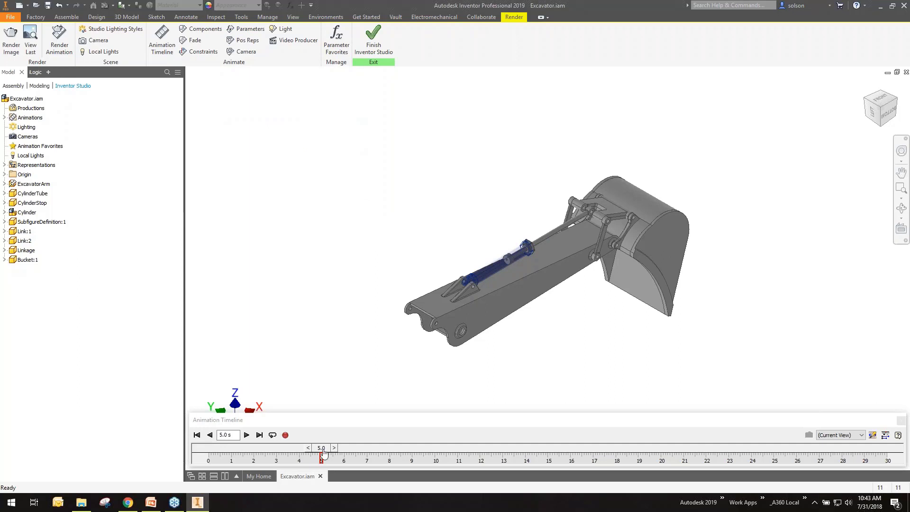
- Rewind the animation timeline to 0 s and play the excavator's bucket motion
left_click_drag(323, 453, 208, 453)
left_click(247, 435)
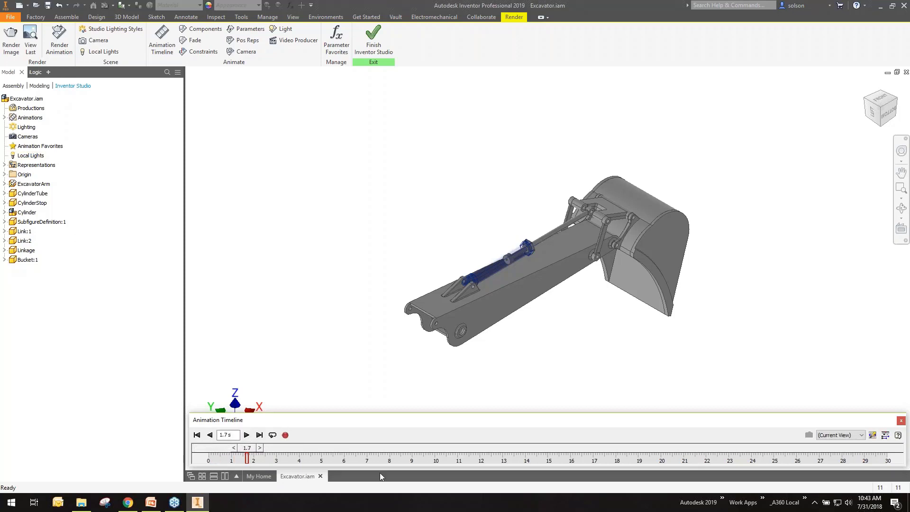
- Expand the action editor and edit the positional representation action to start at open and end at Master
left_click(885, 435)
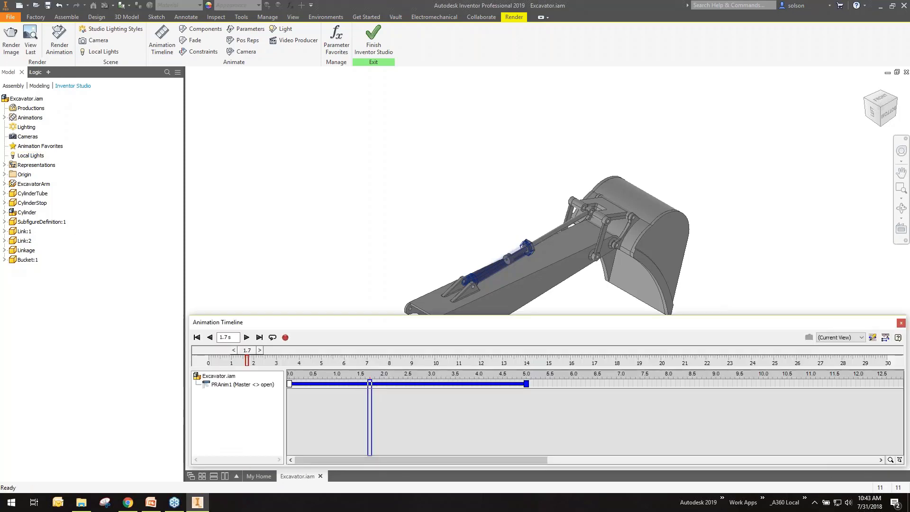
right_click(349, 384)
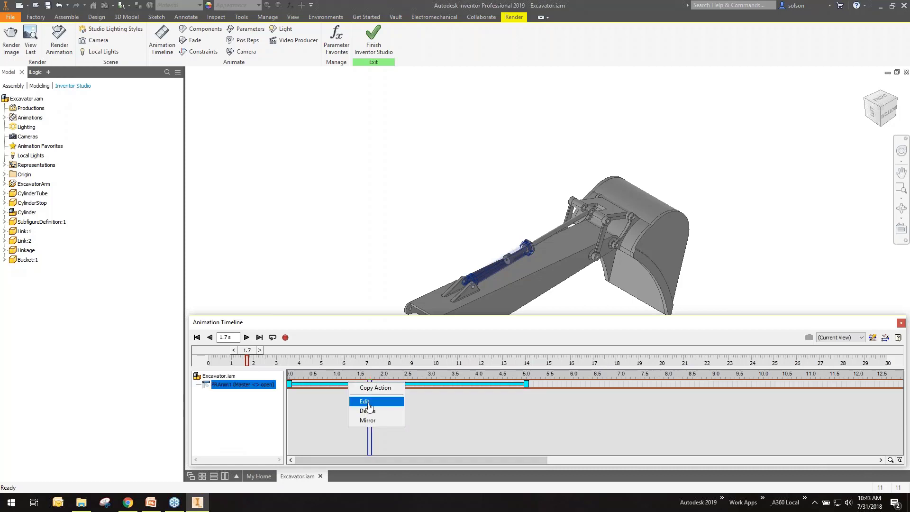
left_click(368, 402)
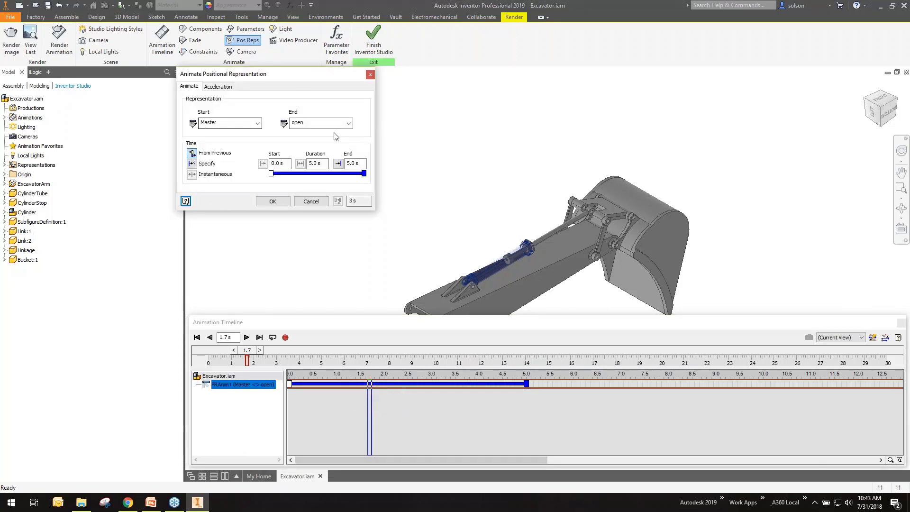
left_click(257, 123)
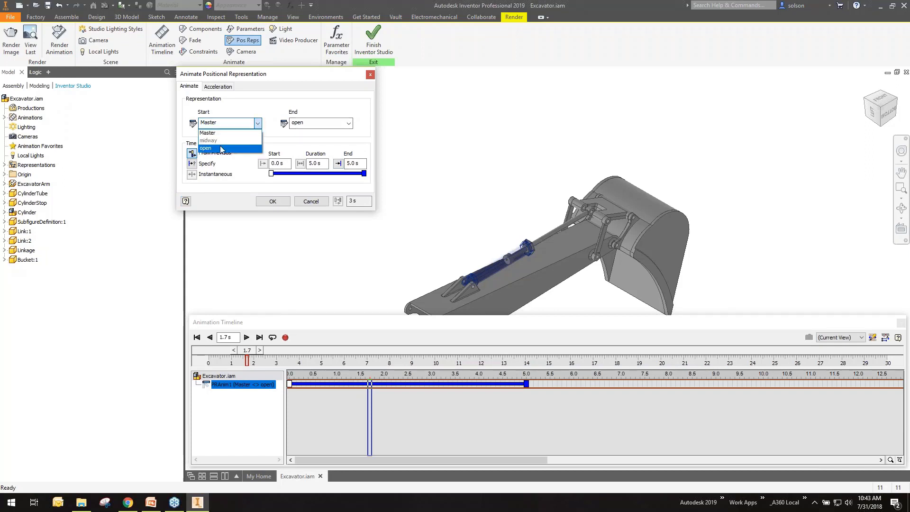
left_click(228, 148)
left_click(349, 123)
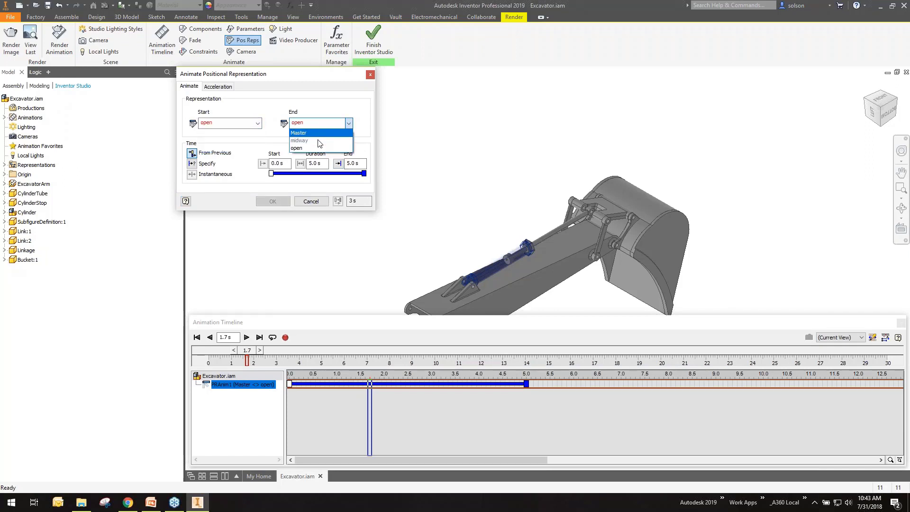
left_click(315, 133)
left_click(280, 203)
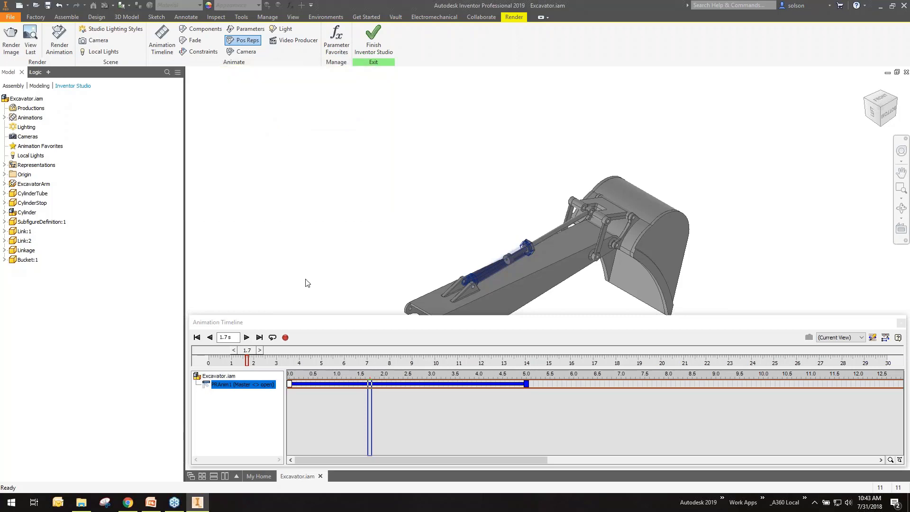
- Switch to the bottom view, rewind the timeline to 0 s, and replay the edited excavator animation
left_click_drag(319, 351, 229, 352)
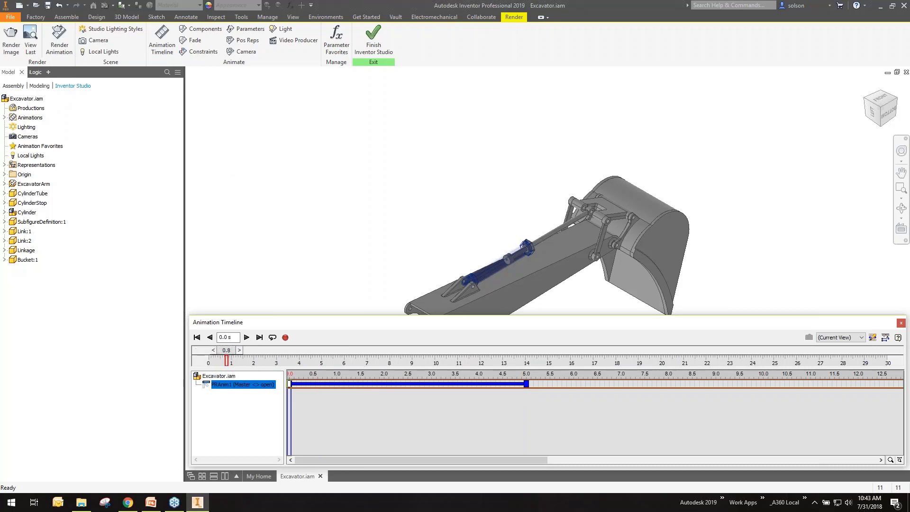
left_click(886, 112)
scroll(502, 218, "down", 3)
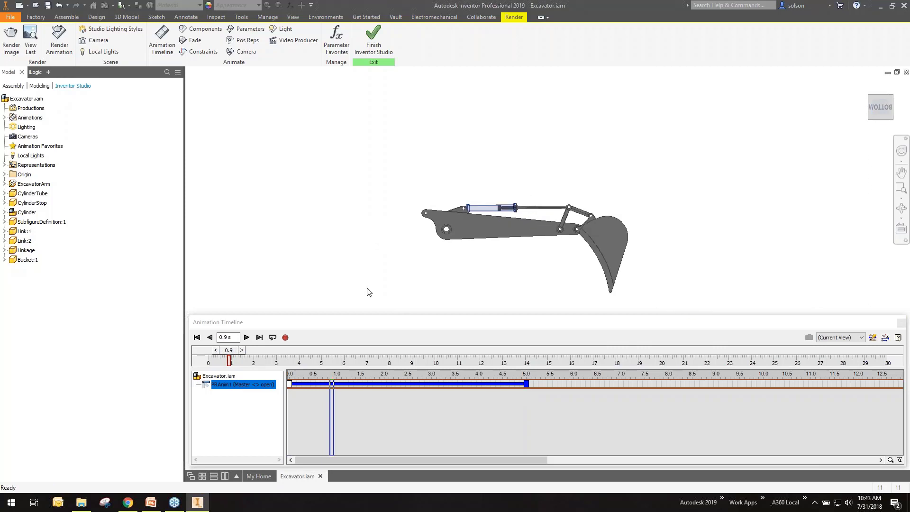
left_click_drag(230, 352, 206, 351)
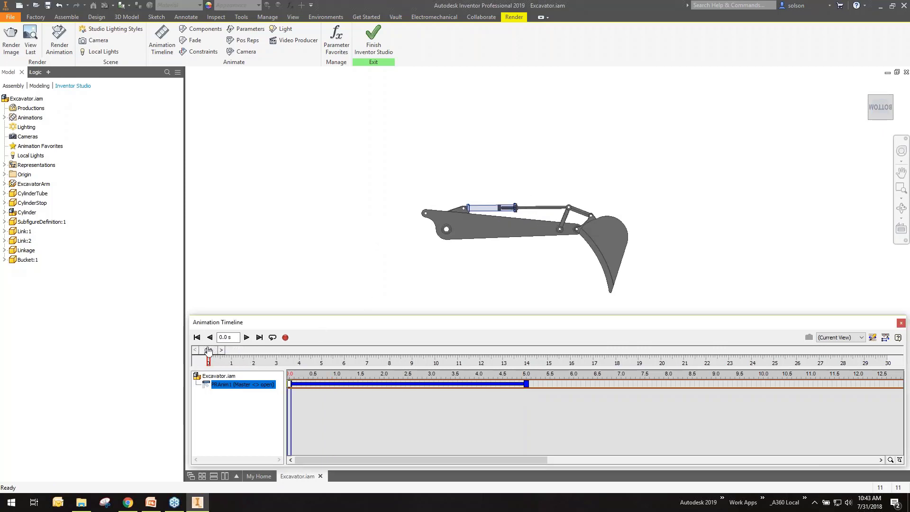
left_click(247, 337)
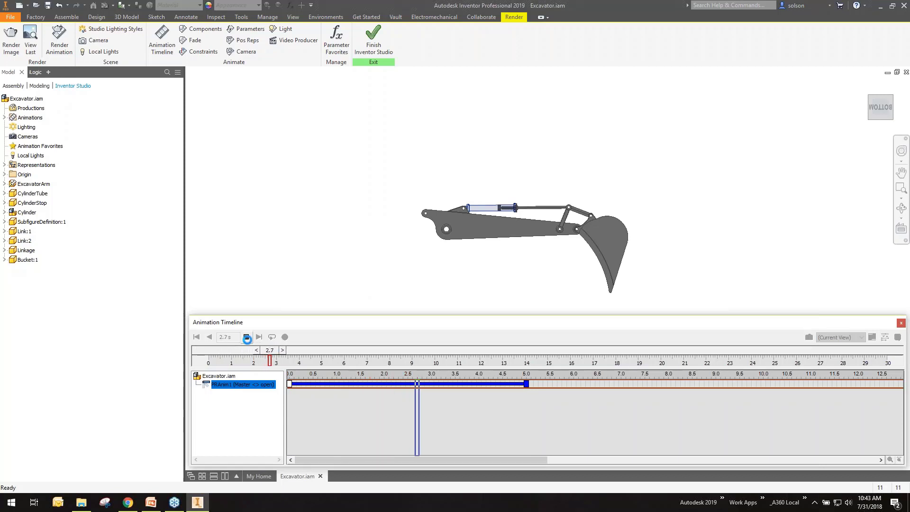
left_click(247, 337)
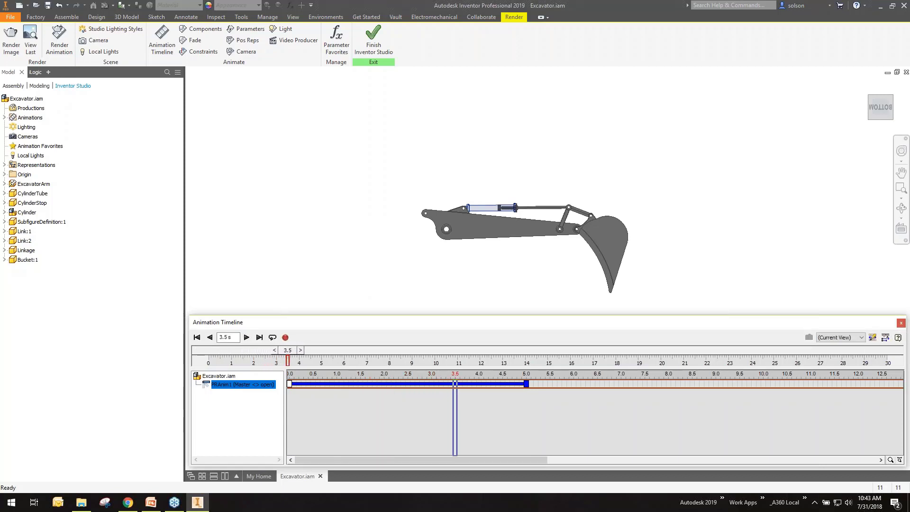
- Delete the positional representation action from the animation timeline and finish Inventor Studio
right_click(380, 387)
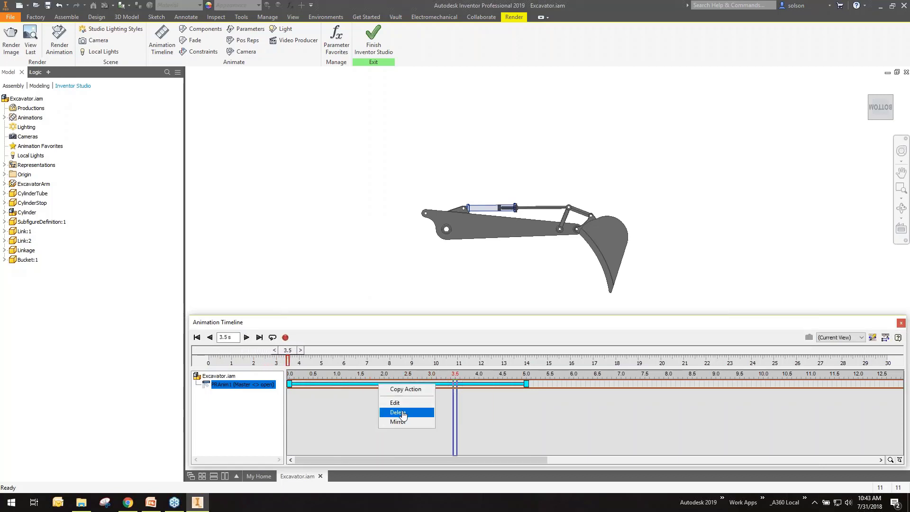
left_click(398, 413)
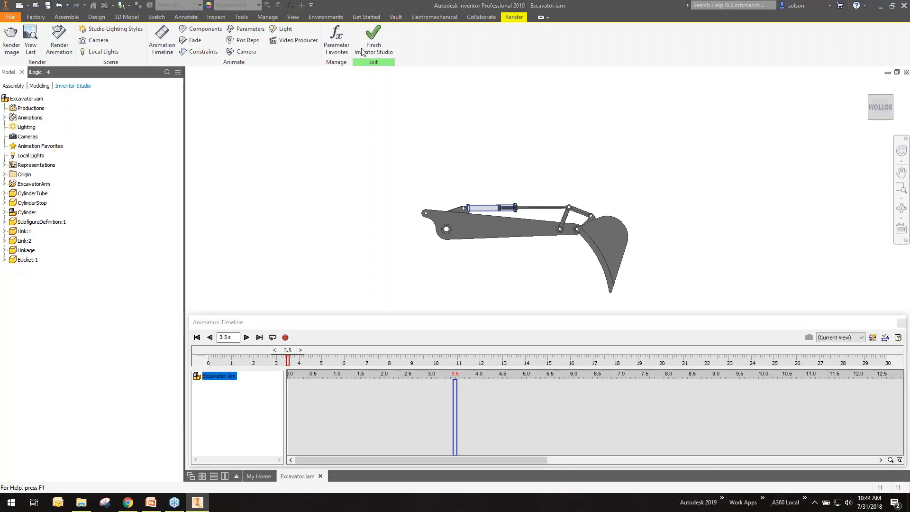
left_click(374, 38)
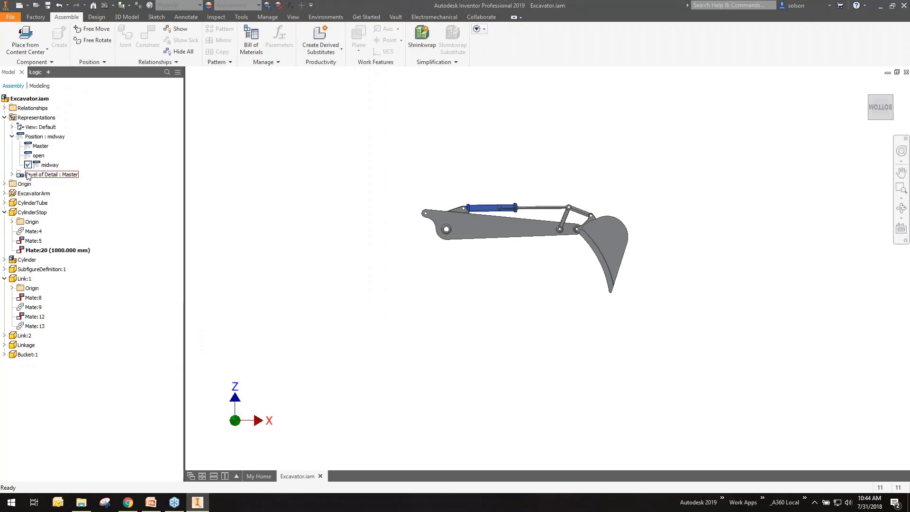
- Cycle through the Master and midway positional representations of the excavator, leaving the open representation active
double_click(41, 146)
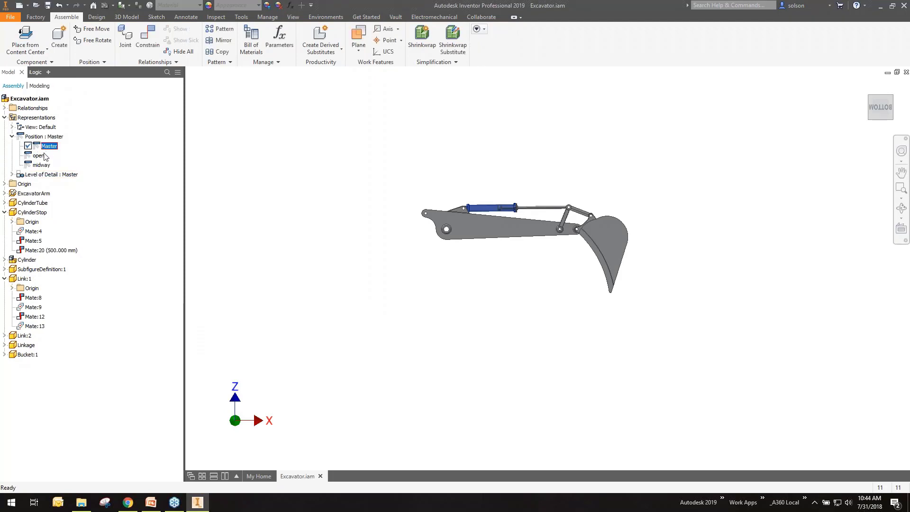
left_click(41, 165)
double_click(40, 165)
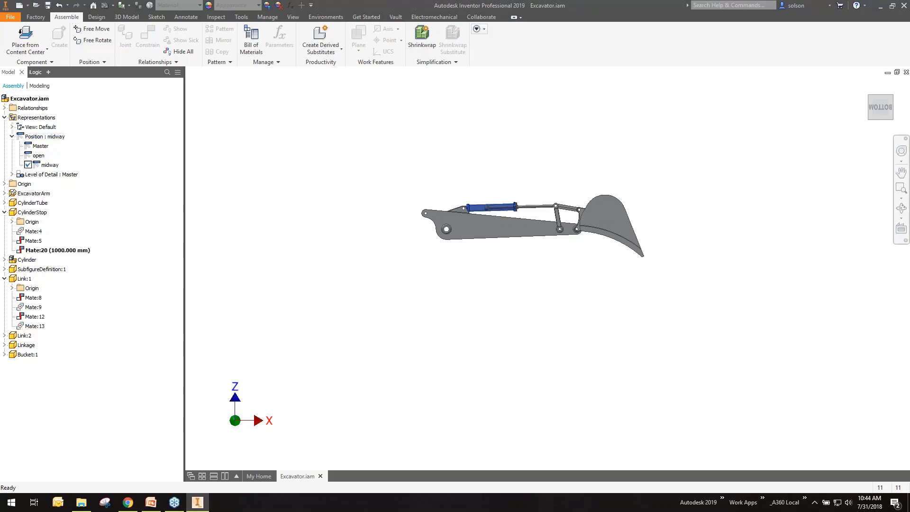
double_click(41, 146)
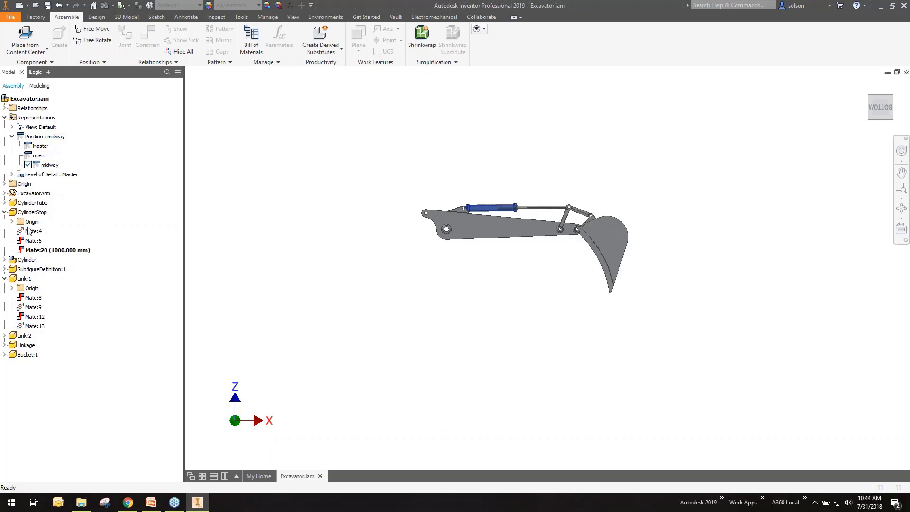
double_click(39, 156)
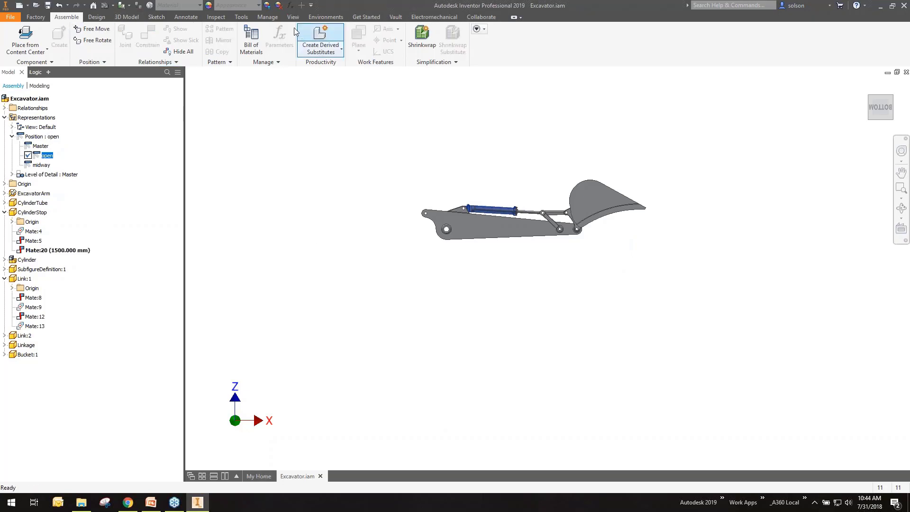
- Enter the Inventor Studio environment again and turn the excavator to an isometric view
left_click(267, 17)
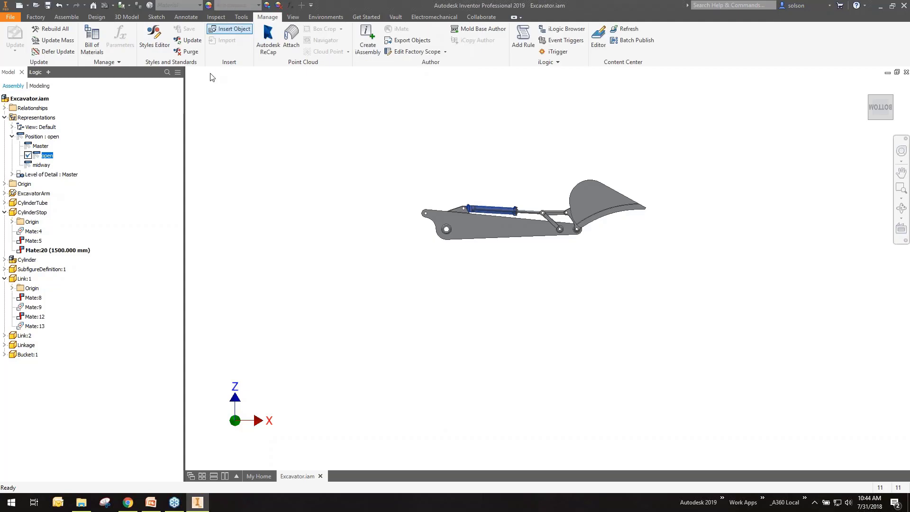
left_click(329, 18)
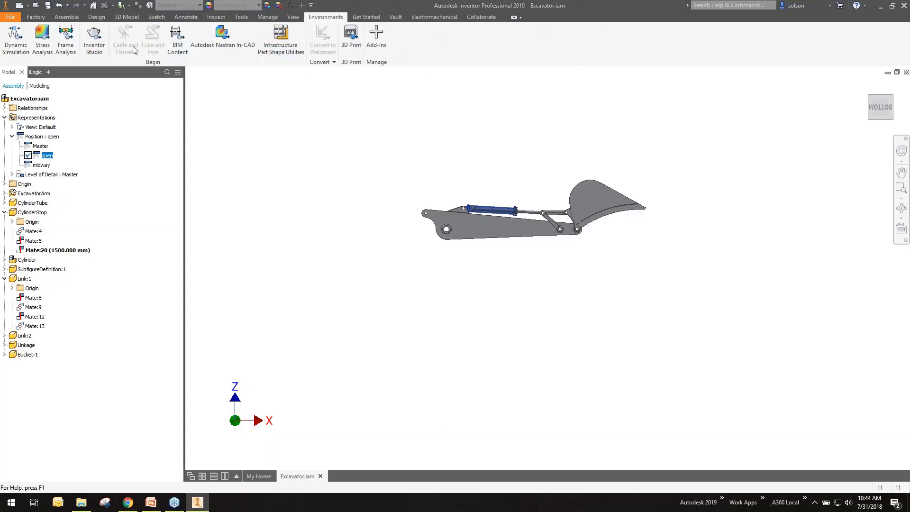
left_click(94, 39)
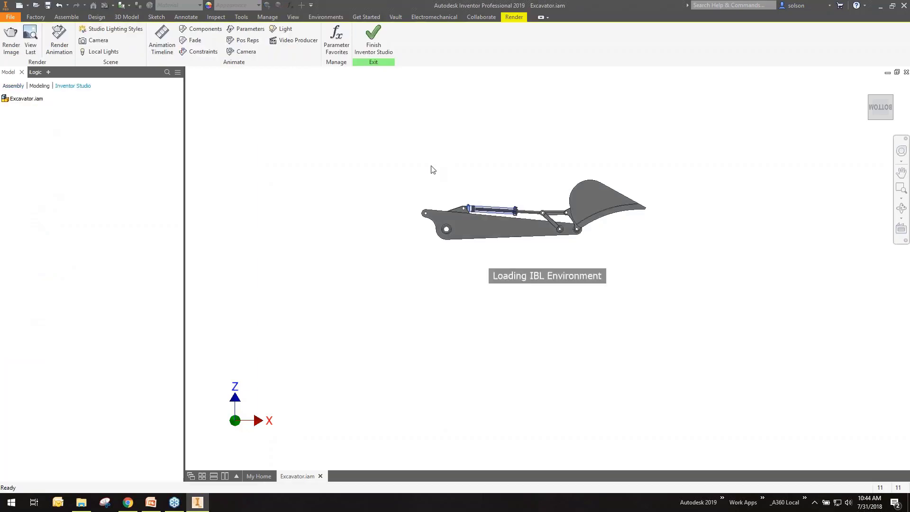
left_click(871, 97)
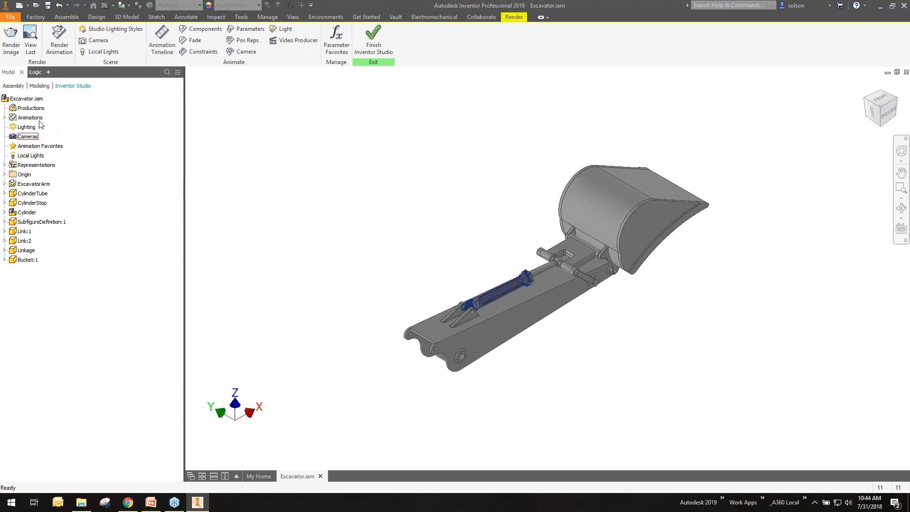
- Animate the positional representation from open to Master, with an end time of 5 s
left_click(243, 40)
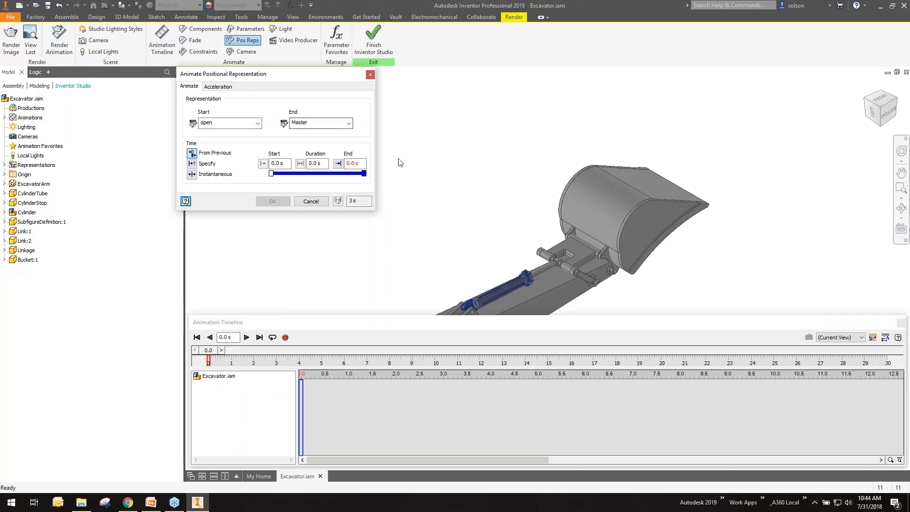
left_click(355, 163)
key("Delete")
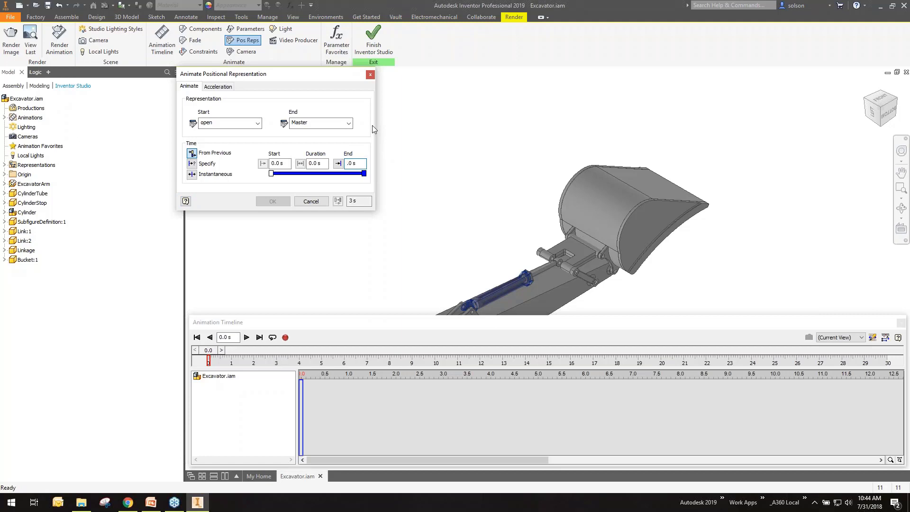
type("5")
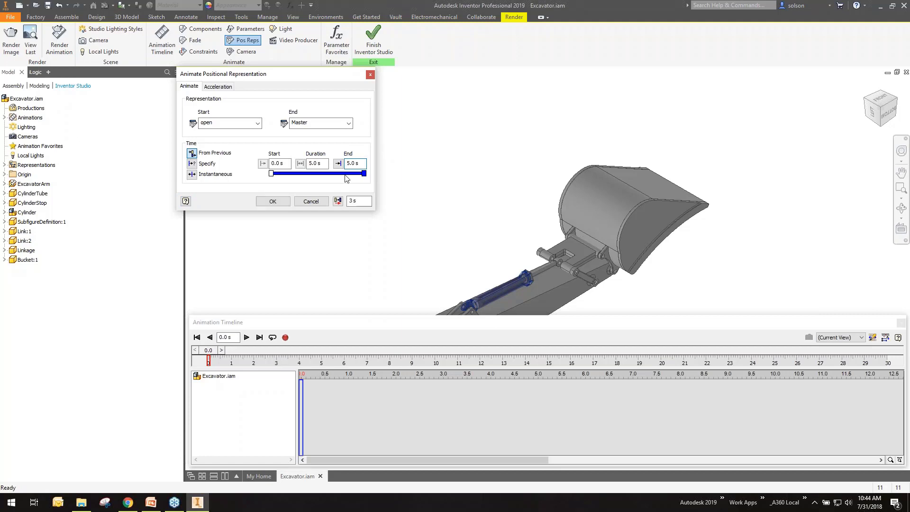
left_click(273, 201)
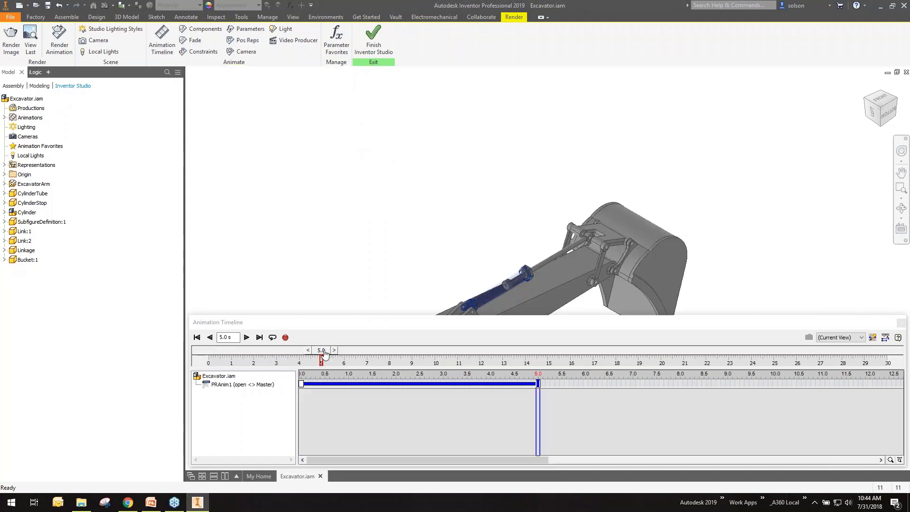
- Rewind the timeline to 0 s, play part of the open-to-Master animation, and close the timeline
left_click_drag(322, 358, 208, 361)
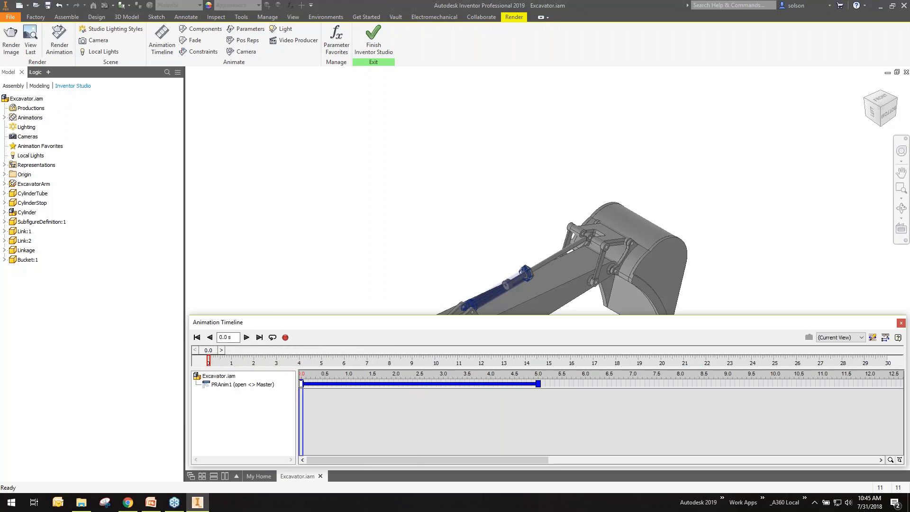
left_click(246, 337)
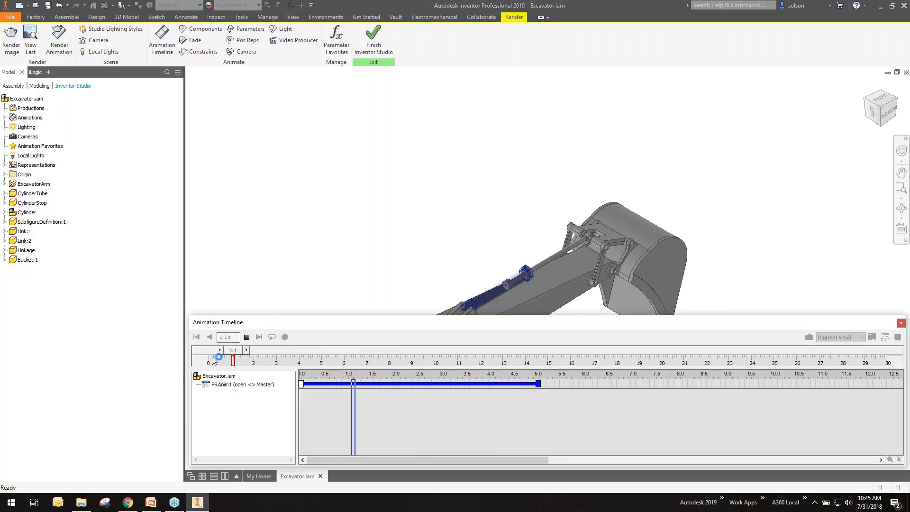
left_click(247, 337)
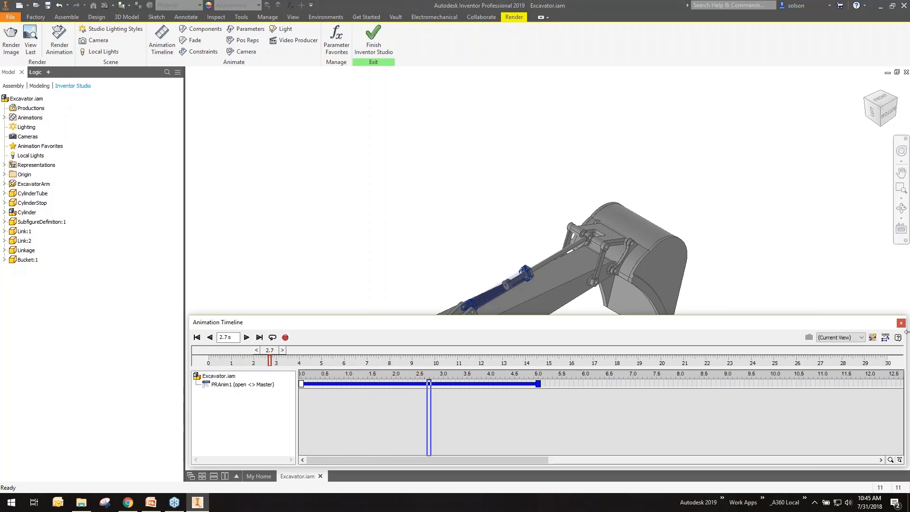
left_click(901, 323)
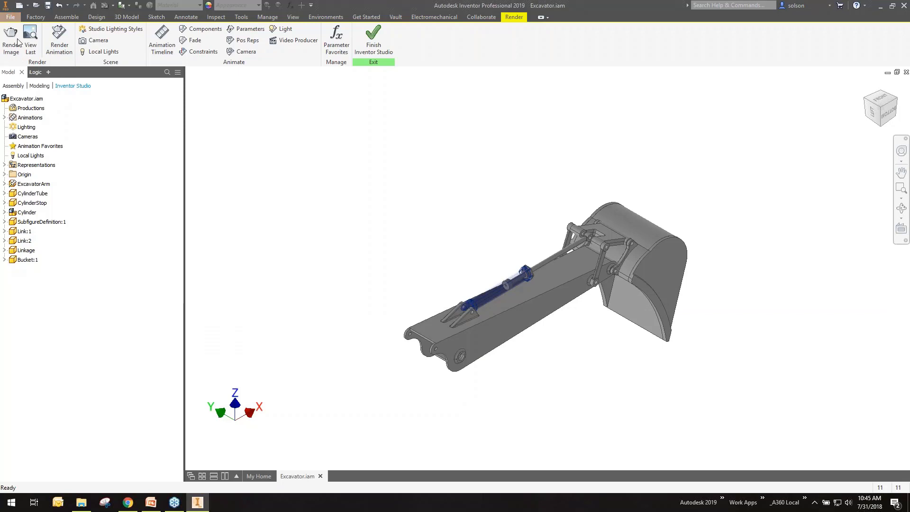
- Save a copy of the Master assembly as Excavator Copy.iam in the Inventor folder, accepting the save of its dependents
left_click(10, 17)
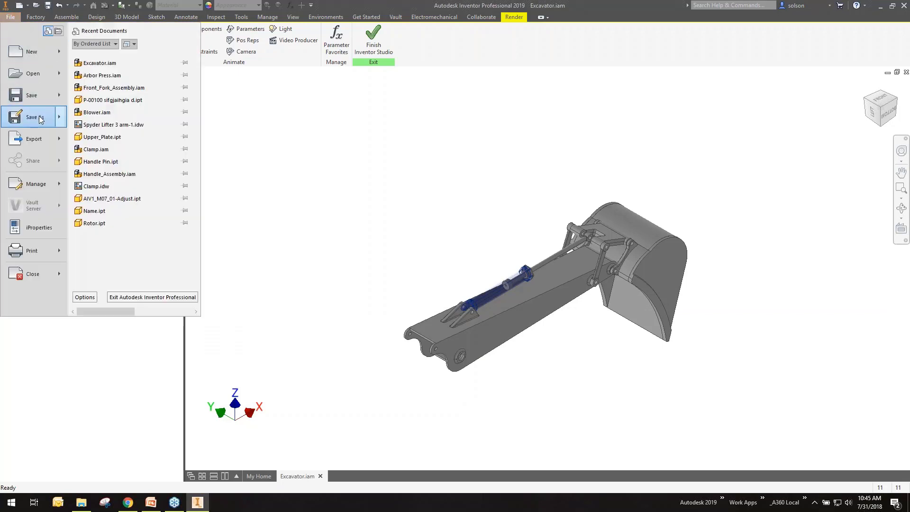
mouse_move(41, 119)
left_click(121, 80)
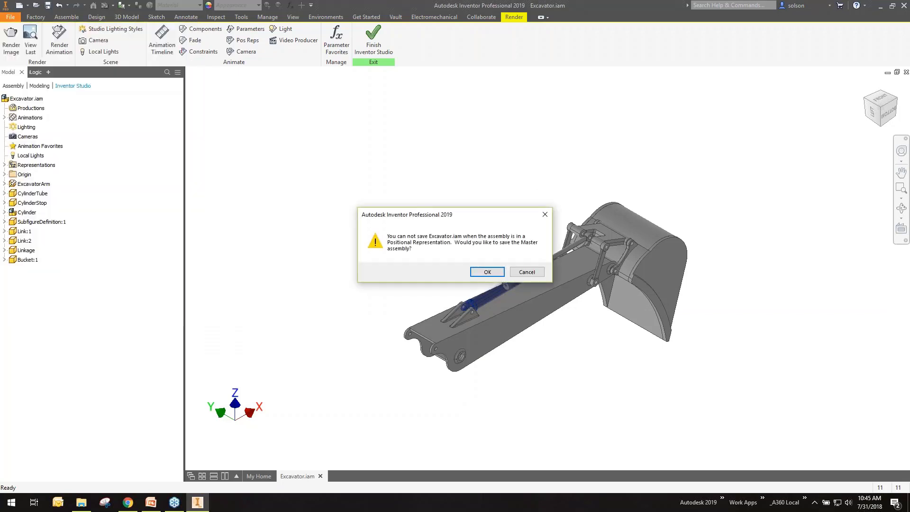
left_click(487, 272)
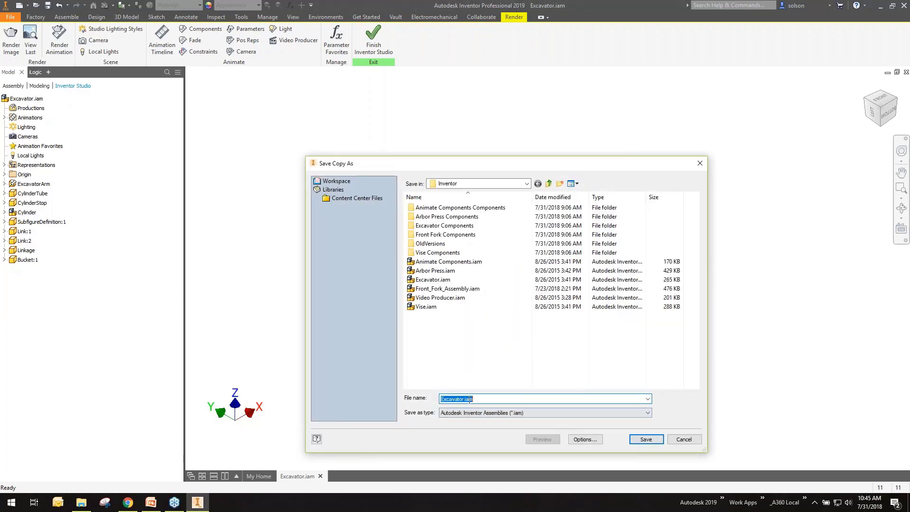
left_click(462, 399)
type("Co")
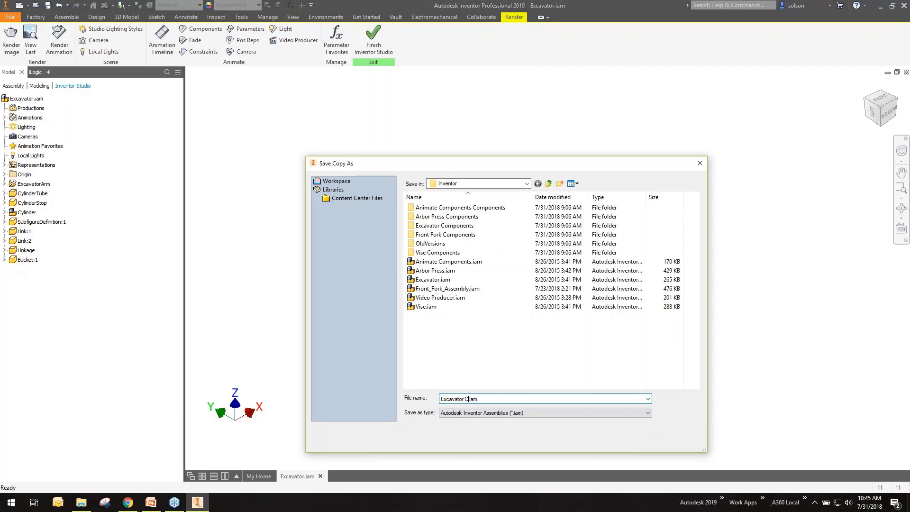
type("py")
key("Return")
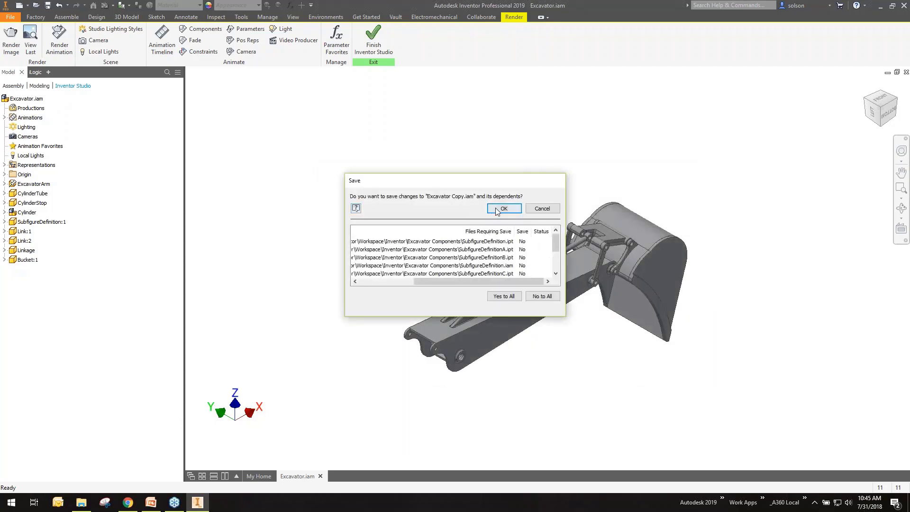
left_click(503, 208)
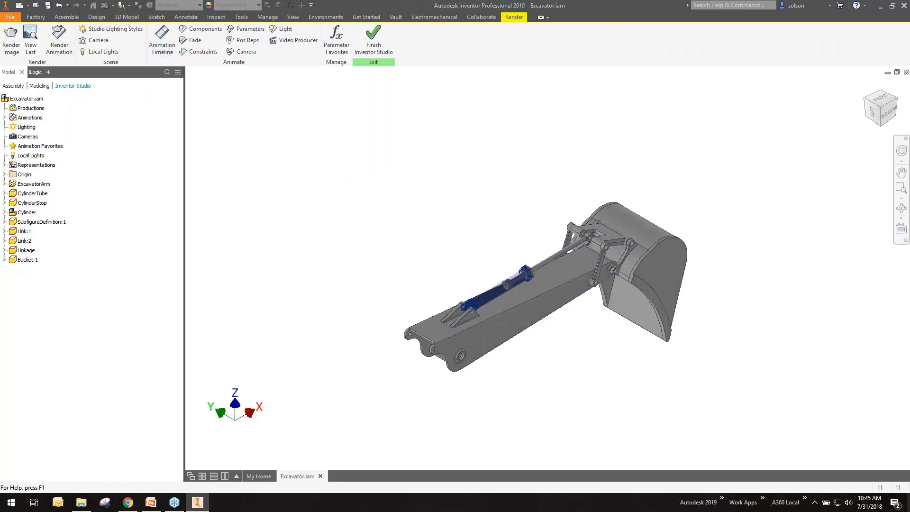
- Reopen the animation timeline, replay the bucket motion from 0 s, and close the timeline
left_click(162, 38)
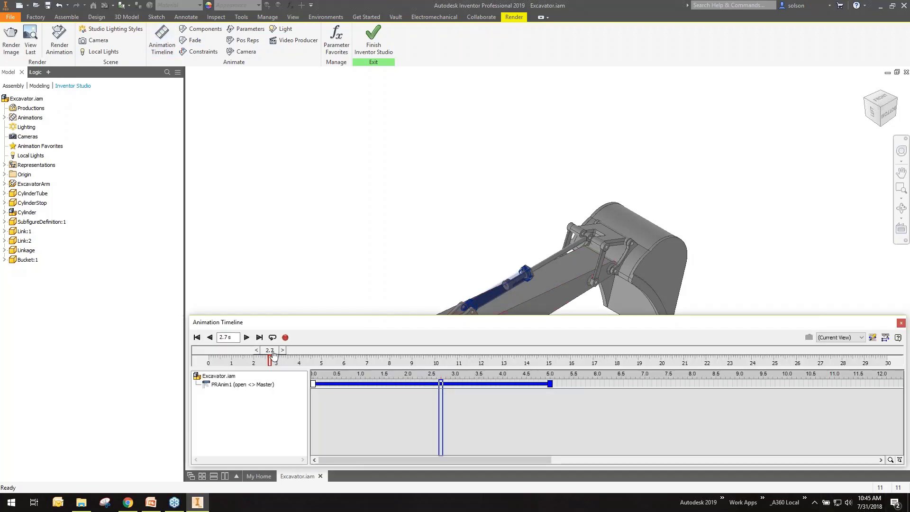
left_click_drag(274, 355, 209, 355)
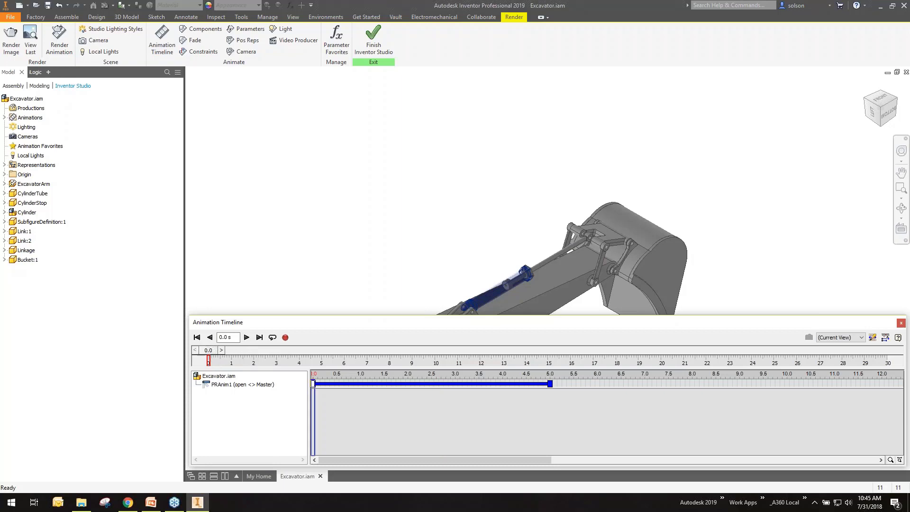
left_click(246, 337)
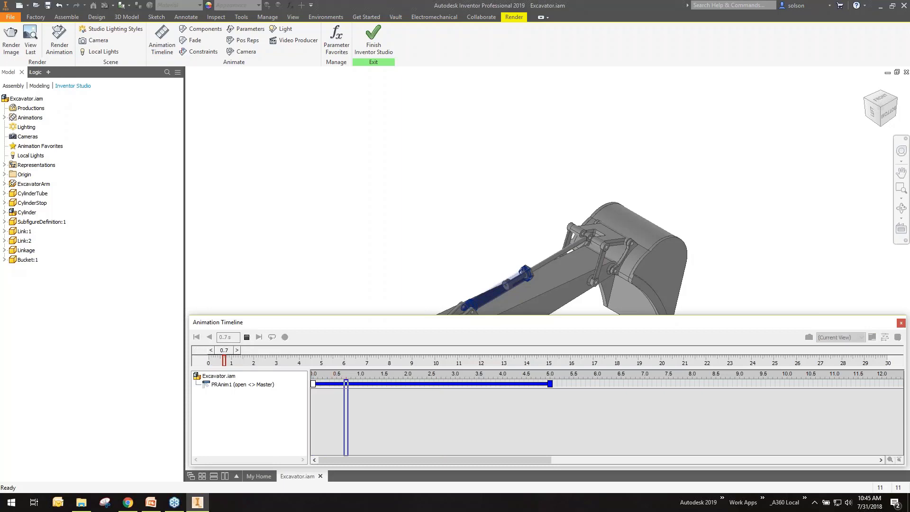
left_click(247, 337)
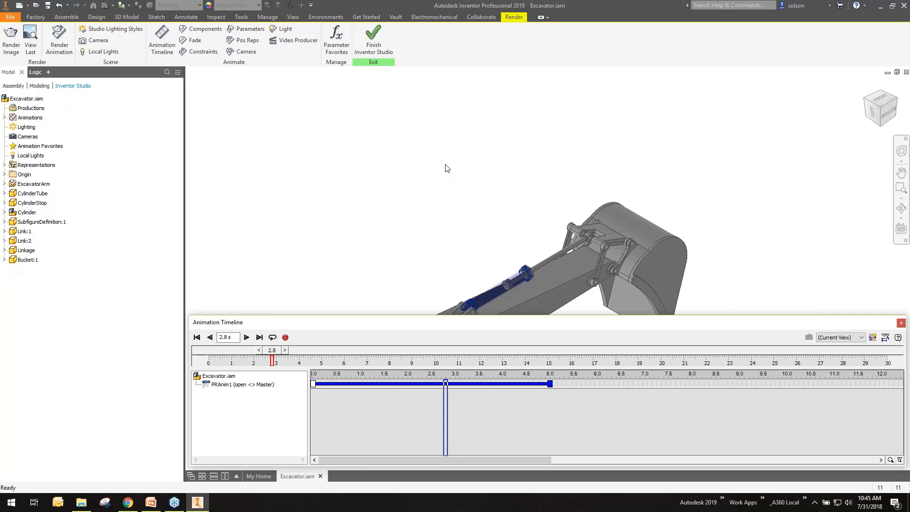
left_click(901, 324)
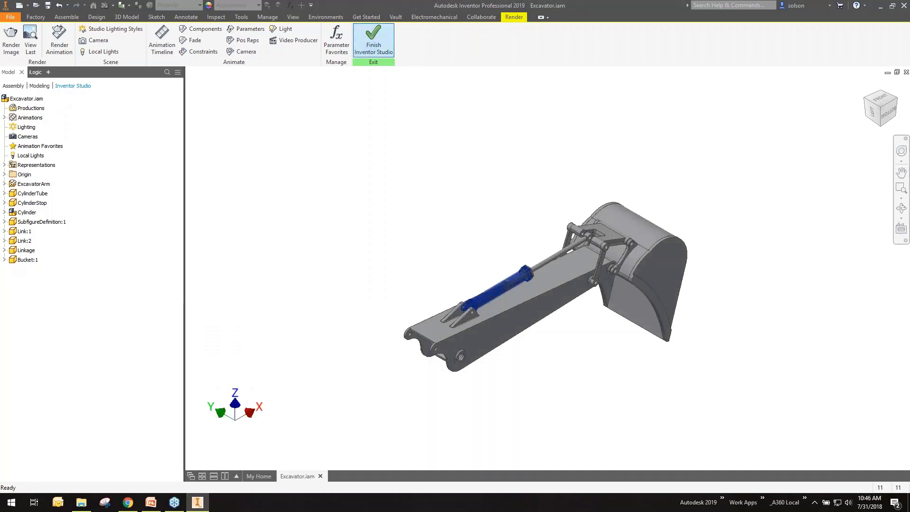
- Leave Inventor Studio and close Excavator.iam without saving, replacing it with the saved Excavator Copy.iam
left_click(373, 41)
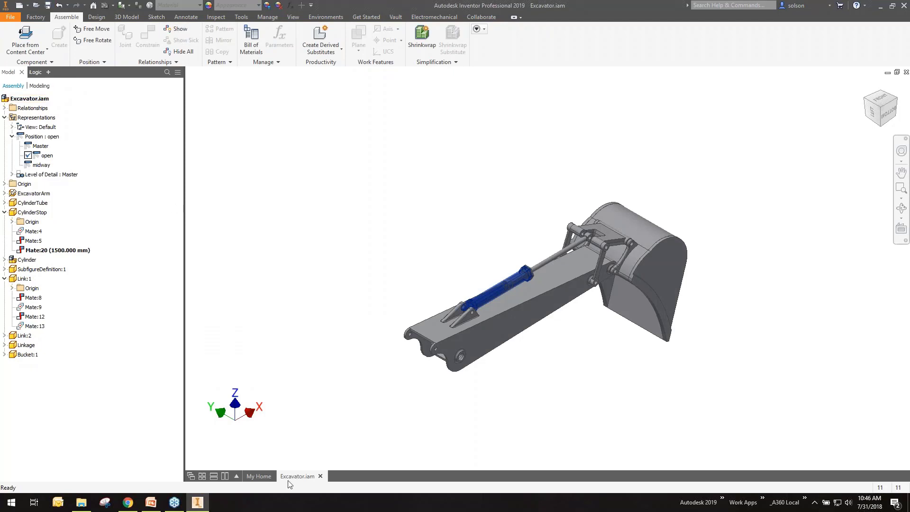
left_click(321, 477)
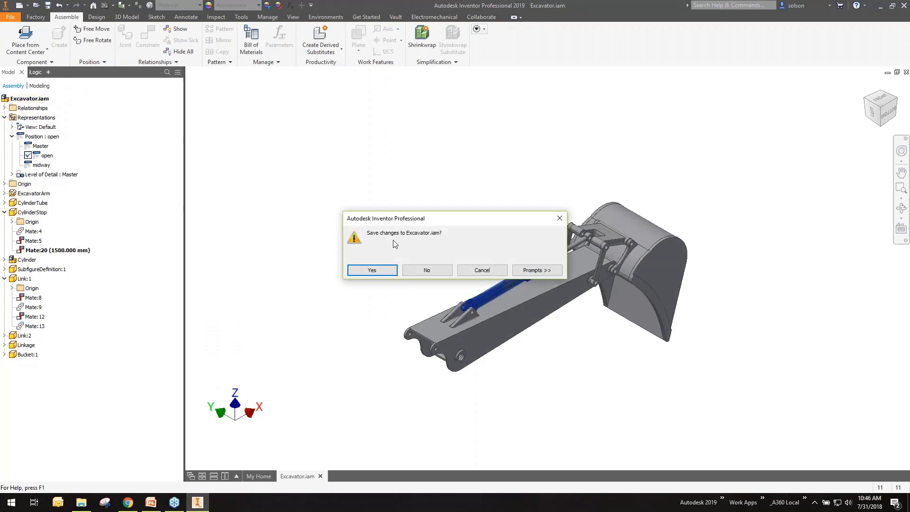
left_click(419, 271)
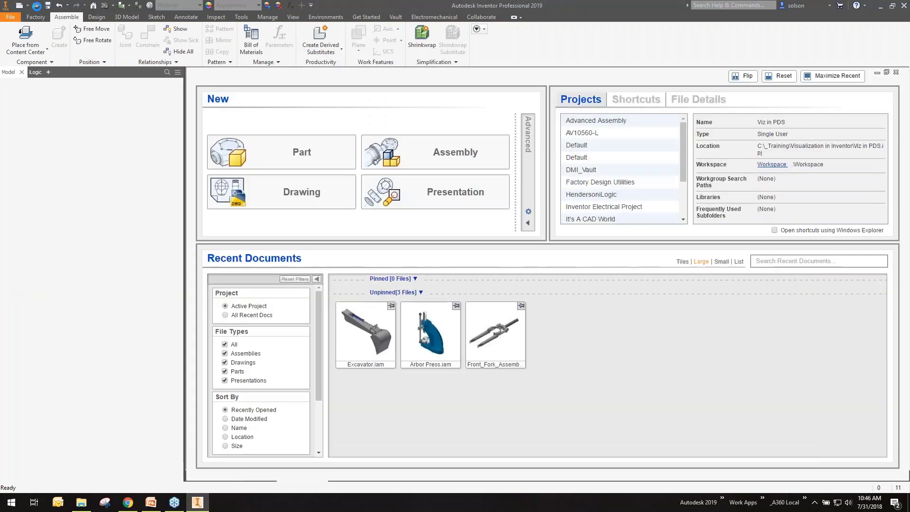
left_click(37, 6)
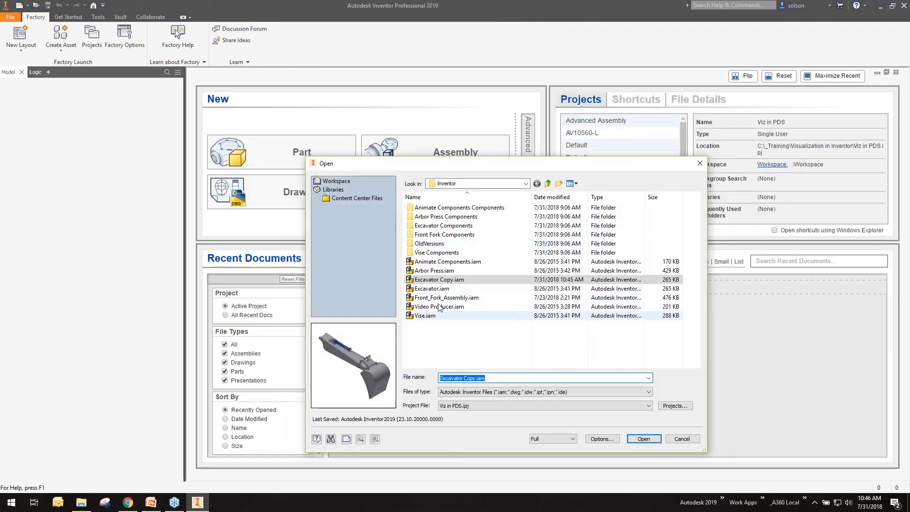
left_click(645, 440)
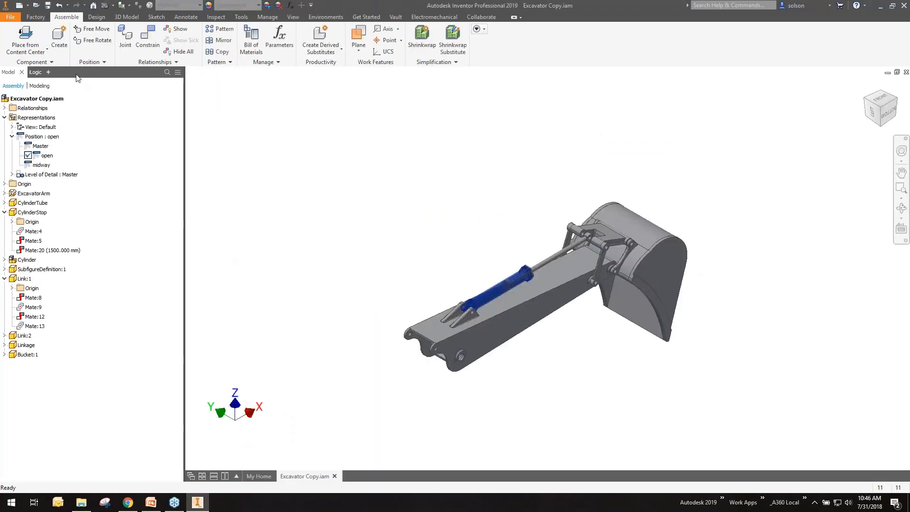
- Enter Inventor Studio, show the animation timeline with its action editor, and scrub between 0 s and 2.3 s
left_click(326, 16)
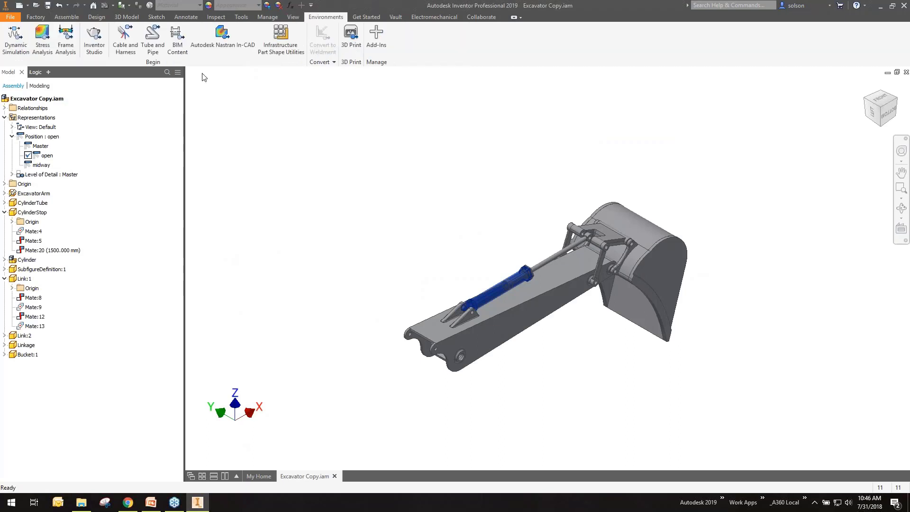
left_click(94, 40)
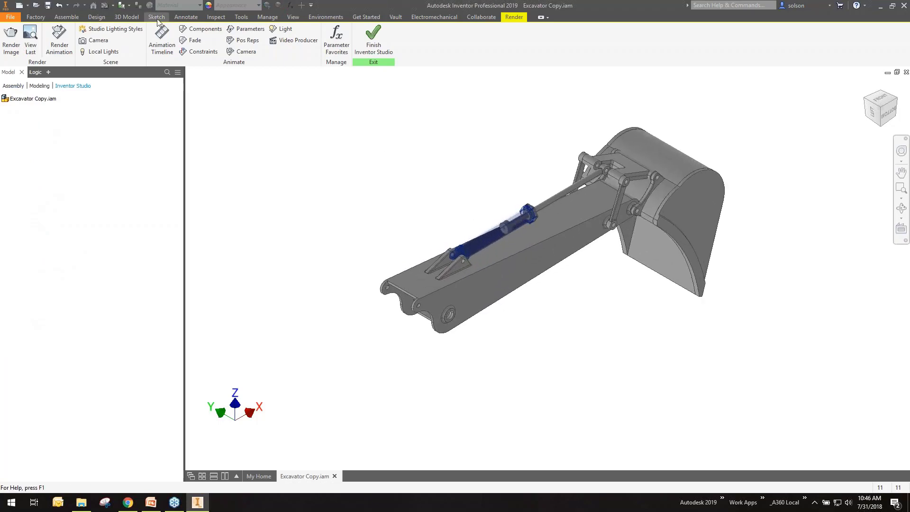
left_click(161, 38)
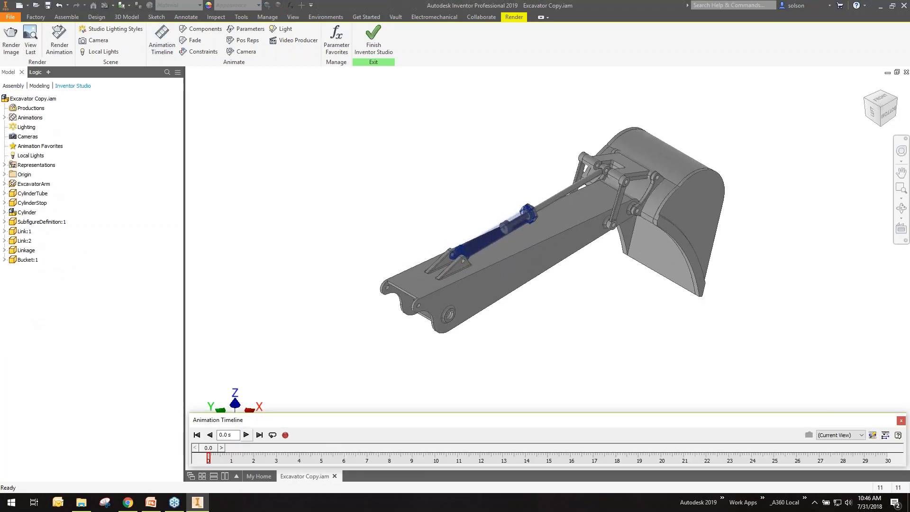
left_click_drag(208, 457, 260, 457)
left_click(885, 434)
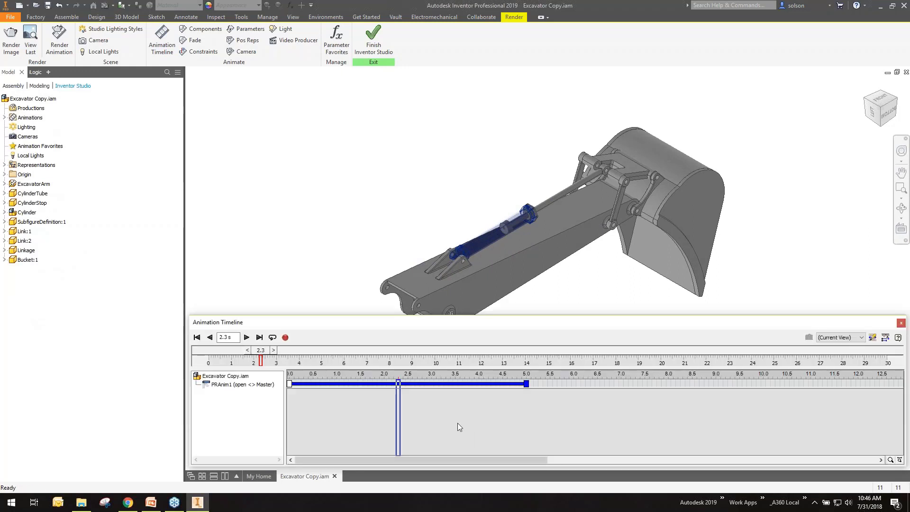
left_click_drag(254, 349, 208, 349)
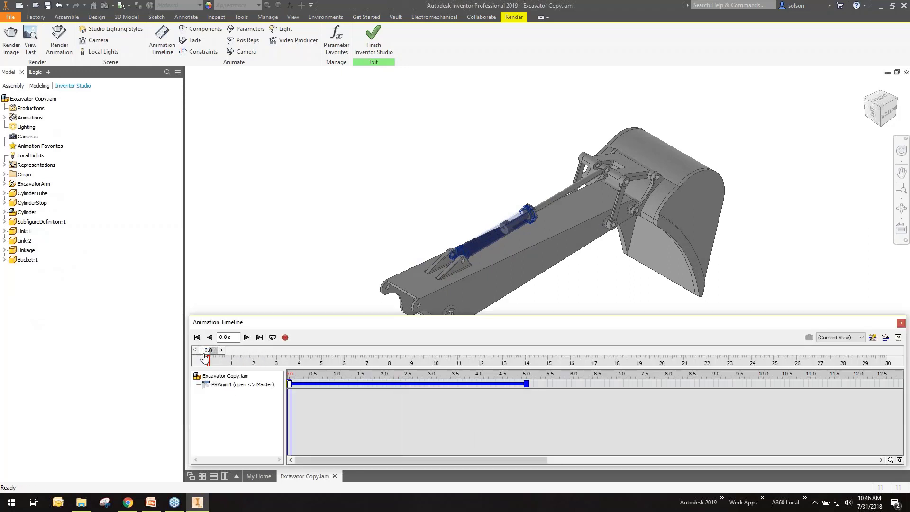
- Change the open-to-Master action's timing method to Specify and replay the animation from 0 s
double_click(320, 384)
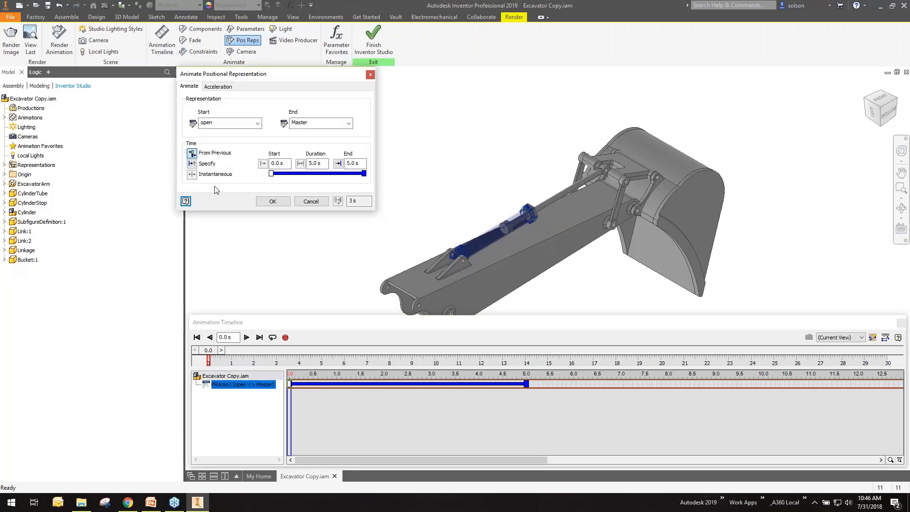
left_click(191, 163)
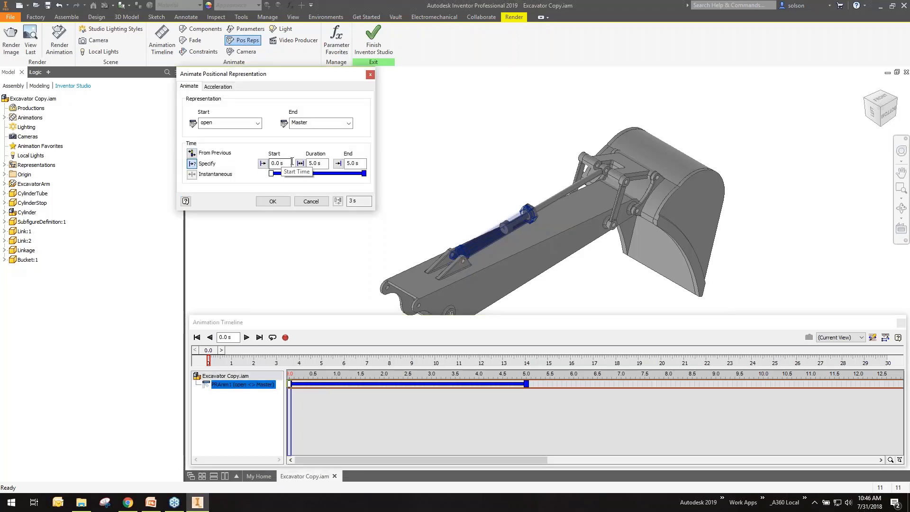
left_click(273, 202)
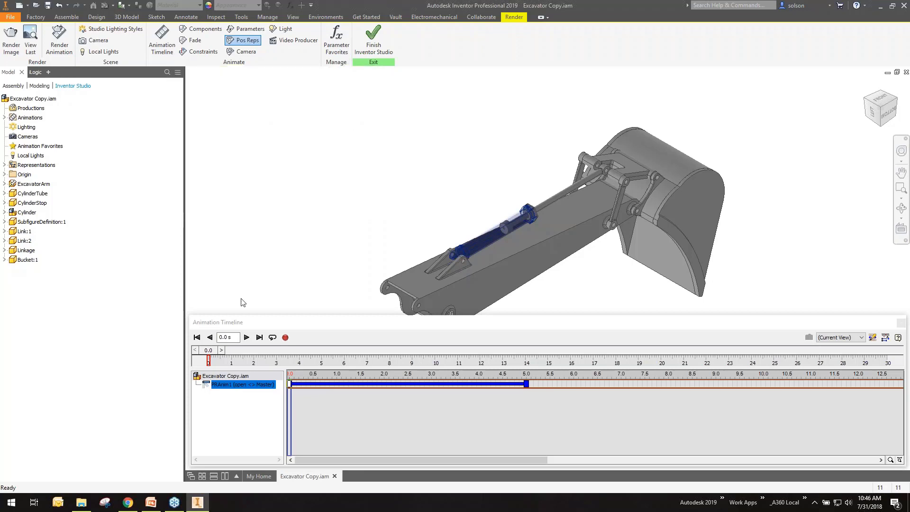
left_click_drag(328, 350, 214, 351)
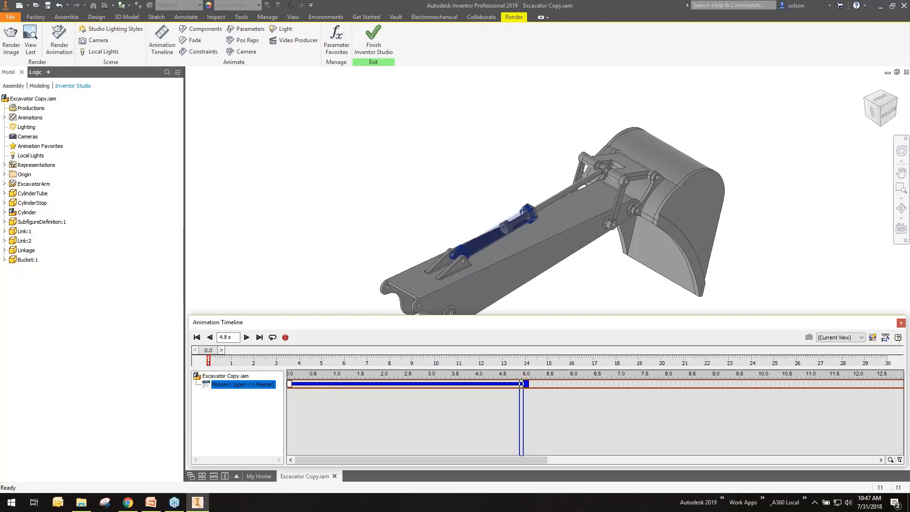
left_click(246, 337)
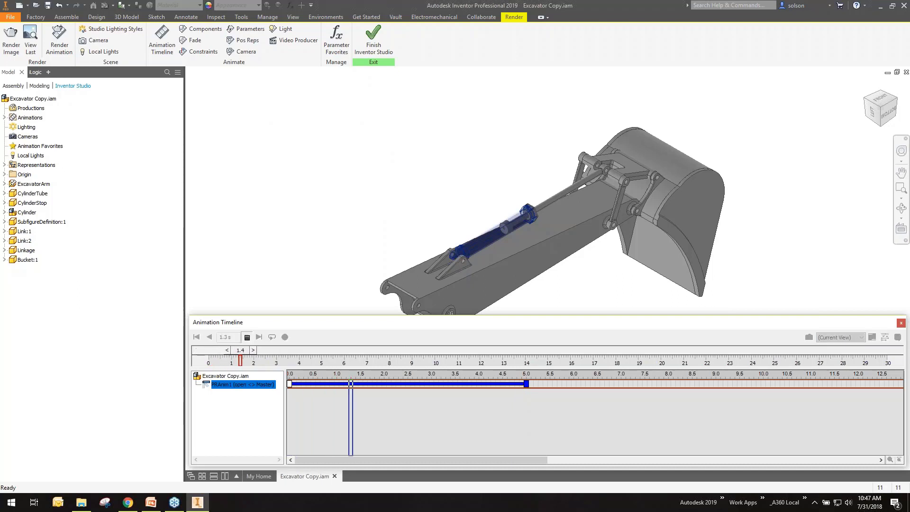
- Leave Inventor Studio, activate the Master positional representation, and enter Inventor Studio again
left_click(374, 41)
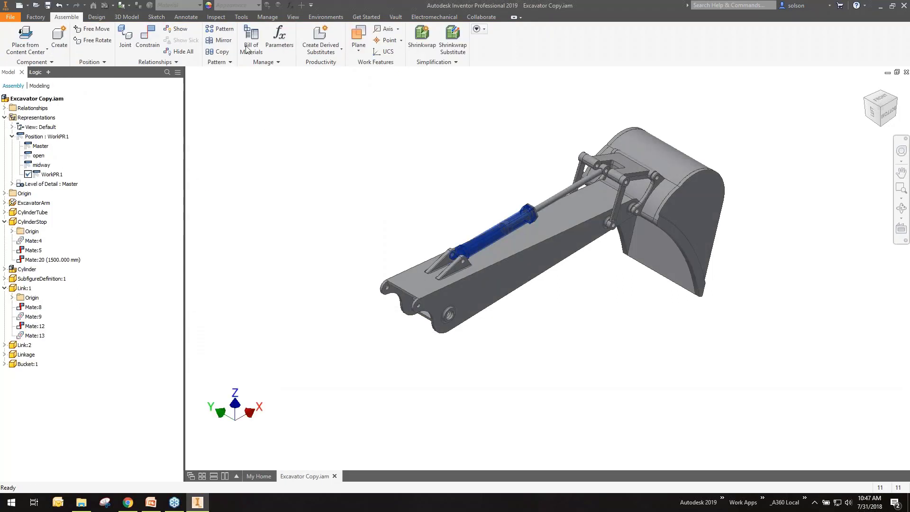
left_click(42, 147)
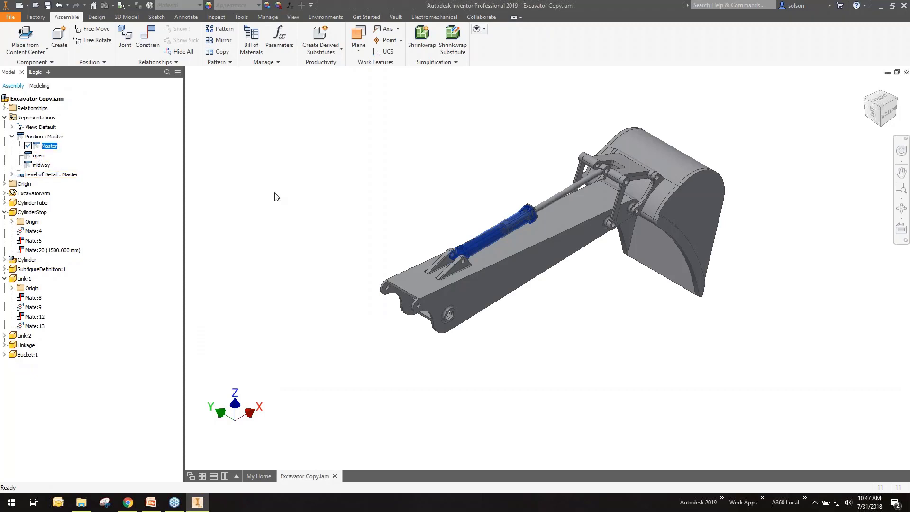
left_click(323, 18)
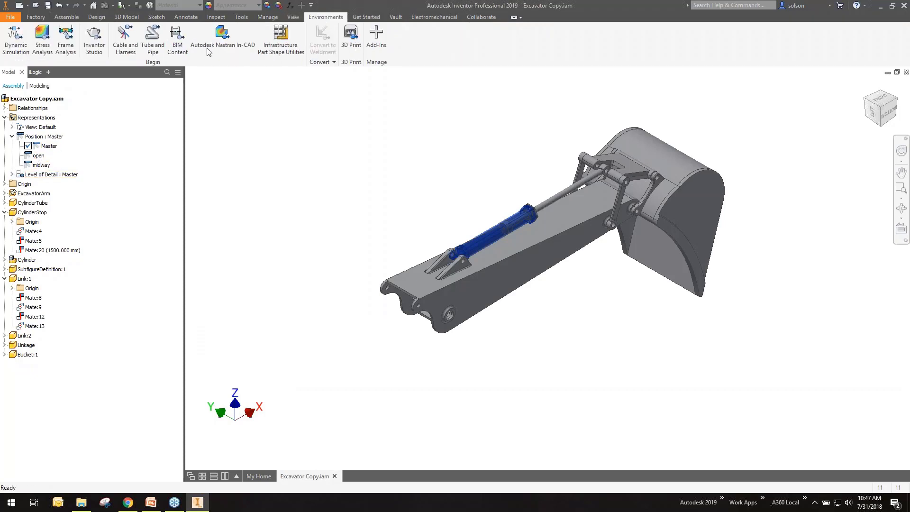
left_click(94, 40)
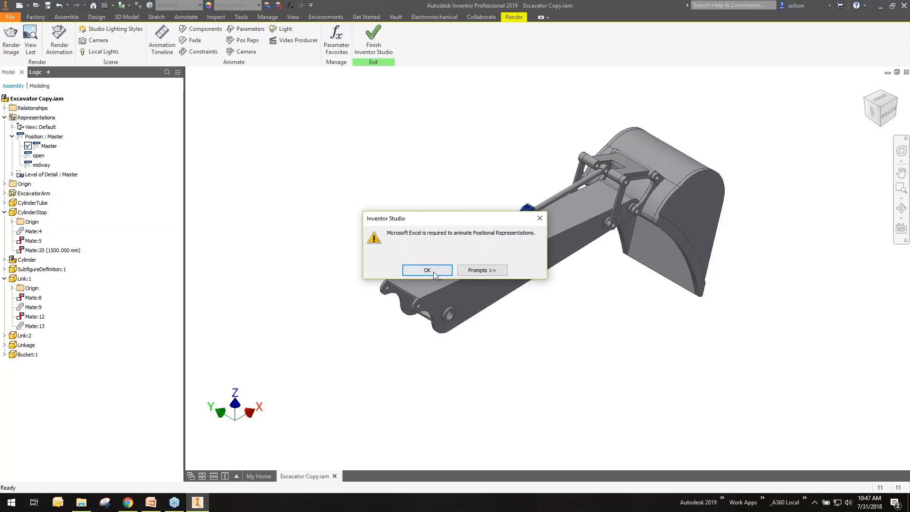
left_click(416, 269)
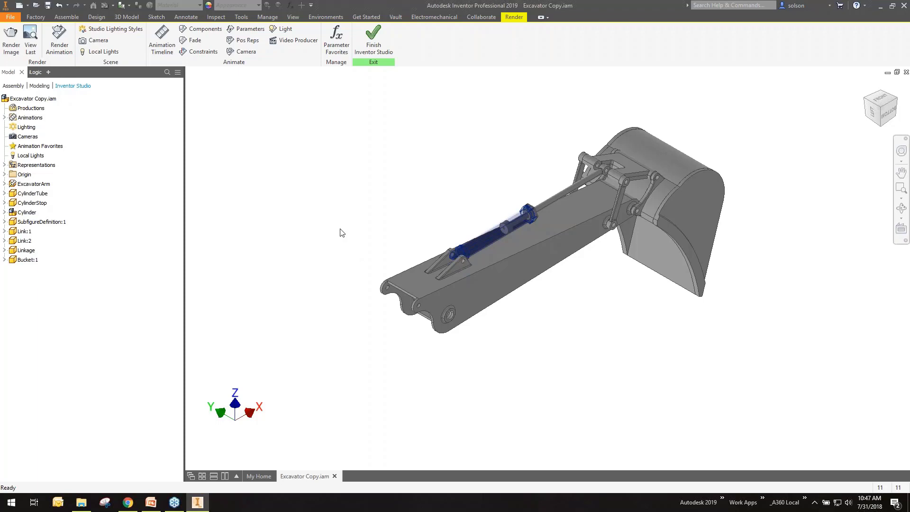
- Reopen the animation timeline, play the open-to-Master animation from 0 s, and stop it partway
left_click(161, 38)
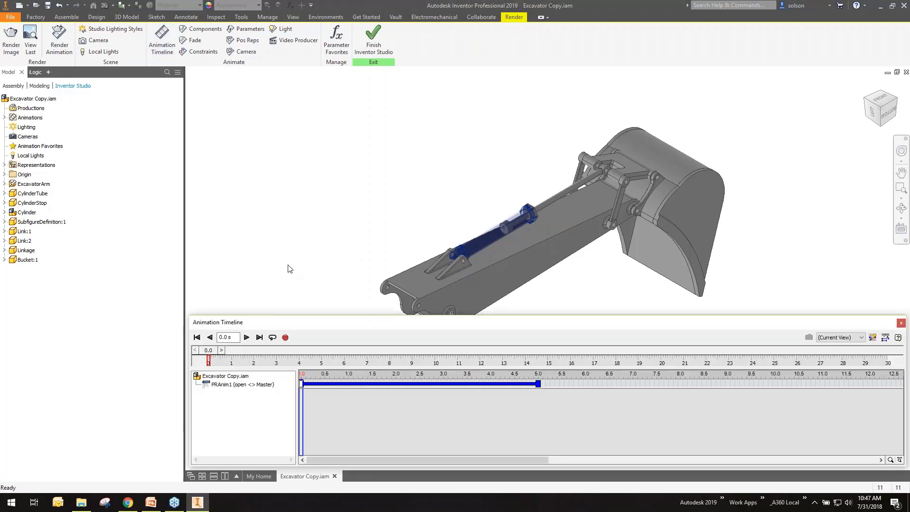
mouse_move(208, 360)
left_mouse_down()
mouse_move(448, 390)
mouse_move(492, 379)
mouse_move(196, 369)
left_mouse_up()
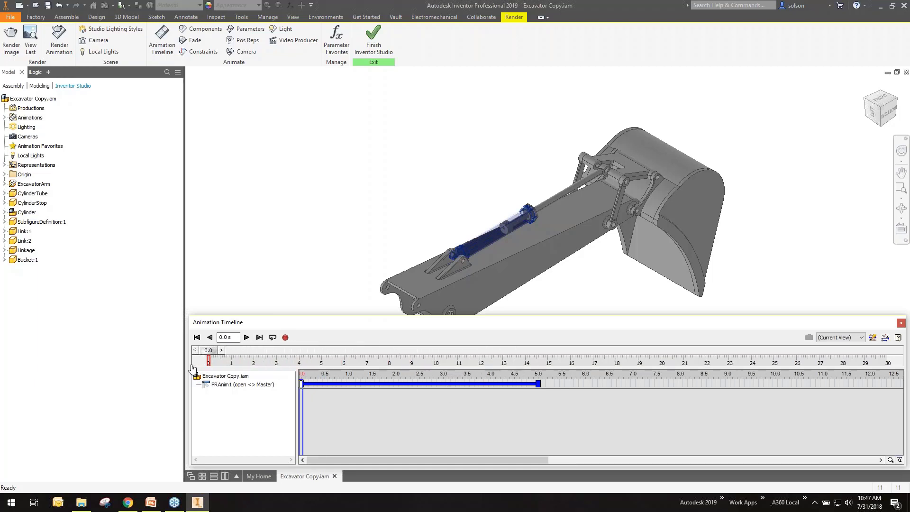
left_click(246, 337)
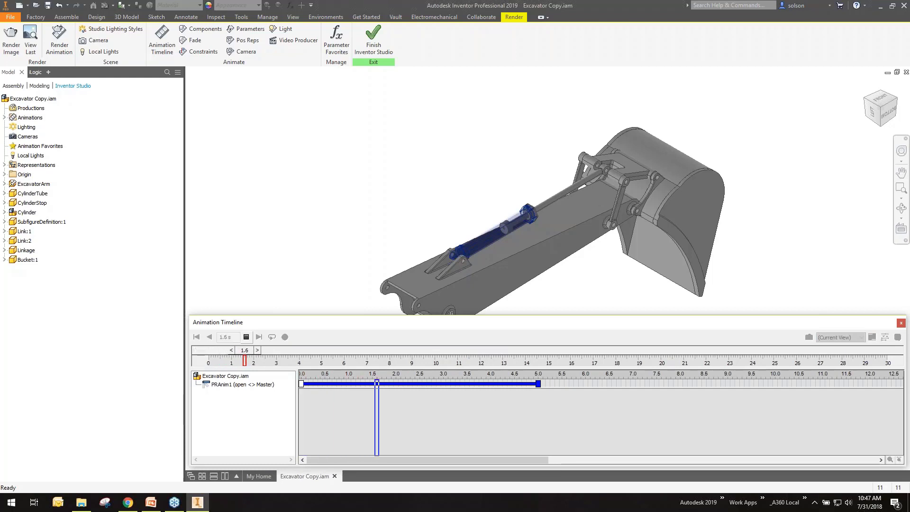
left_click(246, 338)
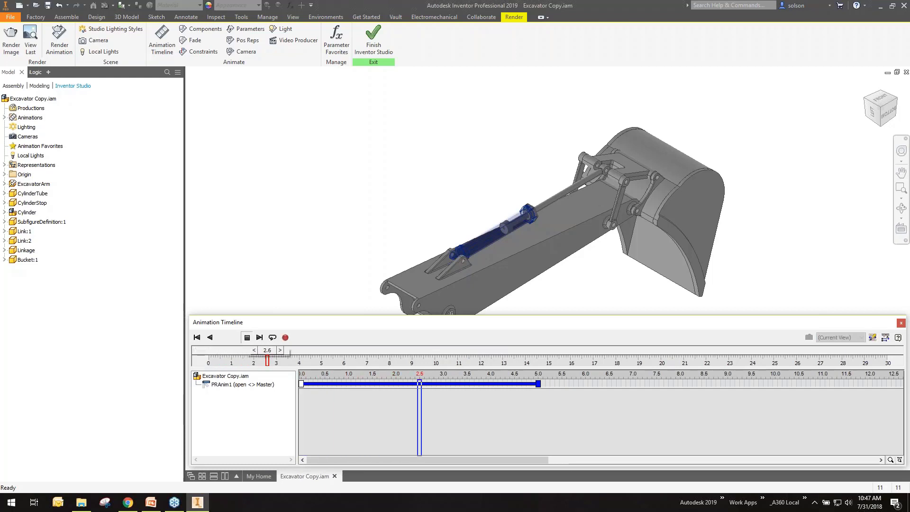
- View the rendered video of the moving excavator bucket in the video player and close it
left_click(232, 156)
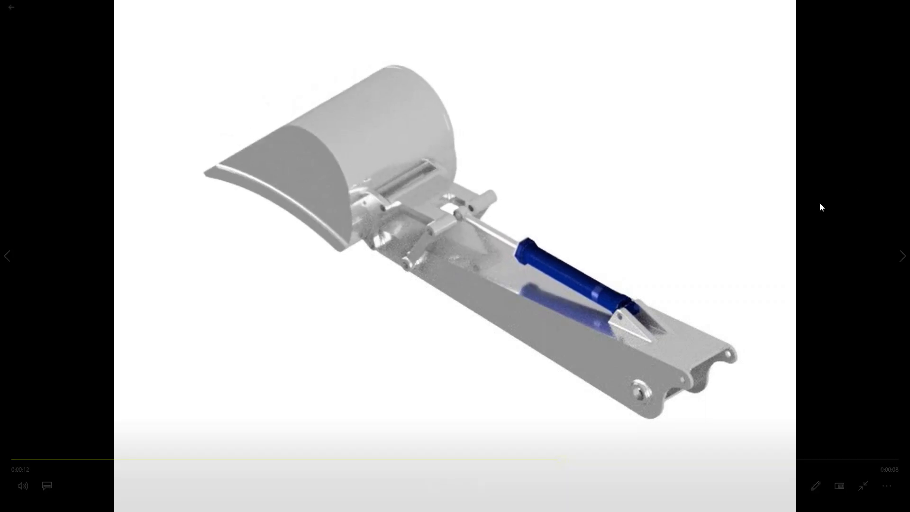
left_click(904, 7)
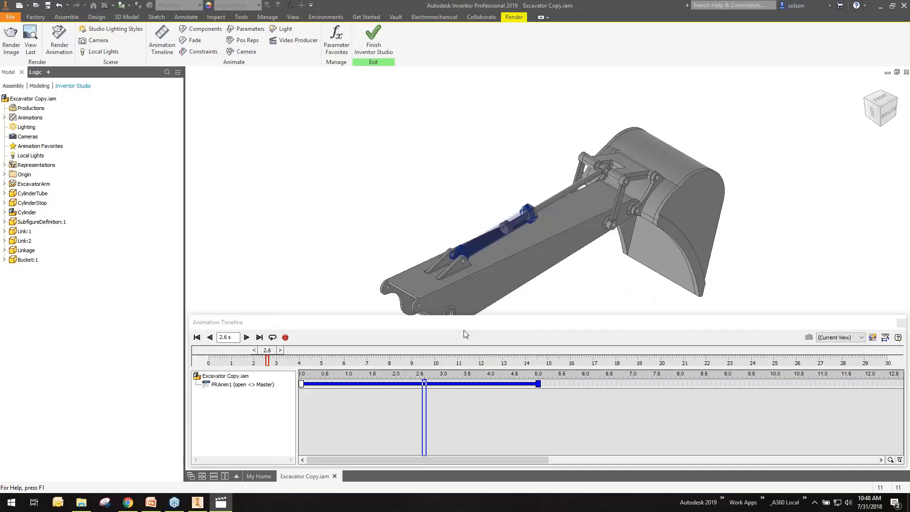
- Delete the open-to-Master action from the timeline, and delete Animation1 from the assembly's animations
left_click(467, 383)
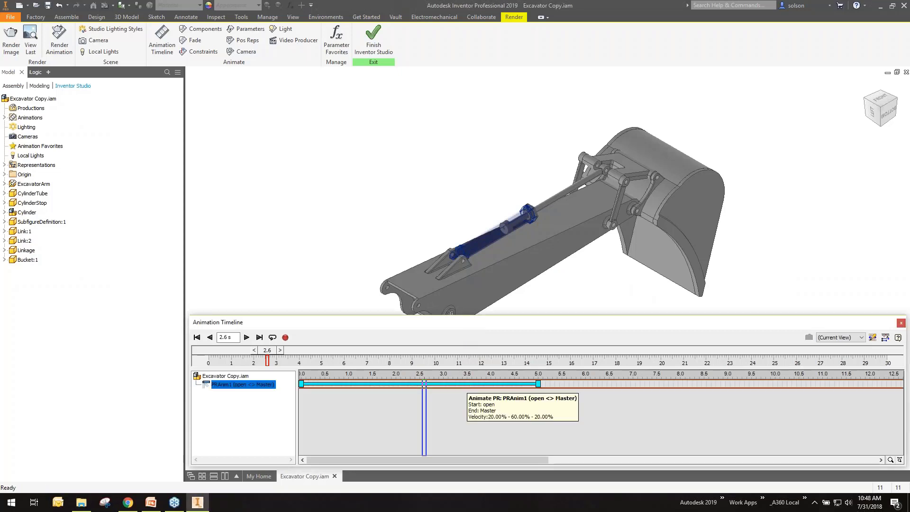
key("Delete")
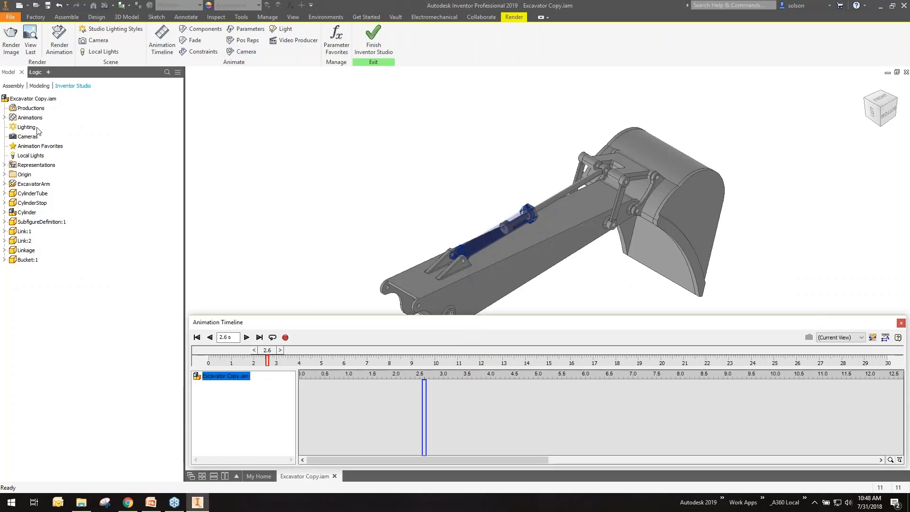
left_click(5, 118)
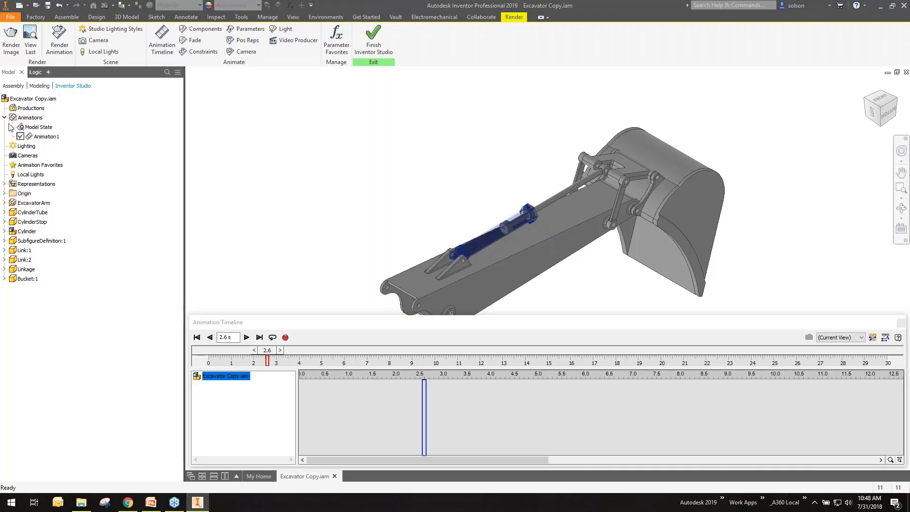
right_click(41, 137)
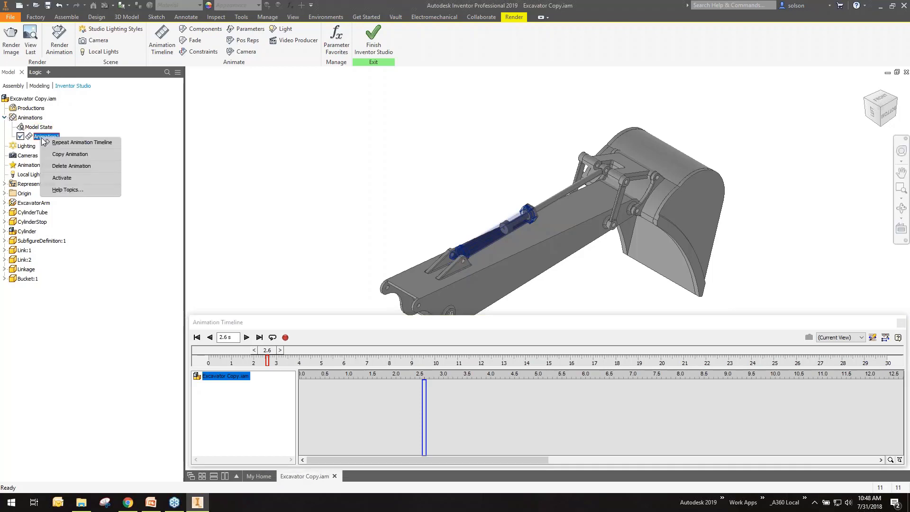
left_click(75, 165)
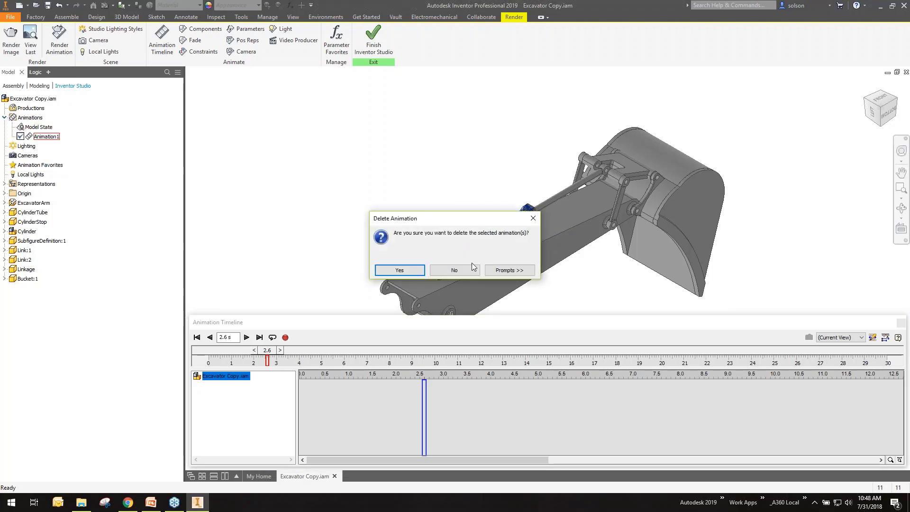
left_click(399, 270)
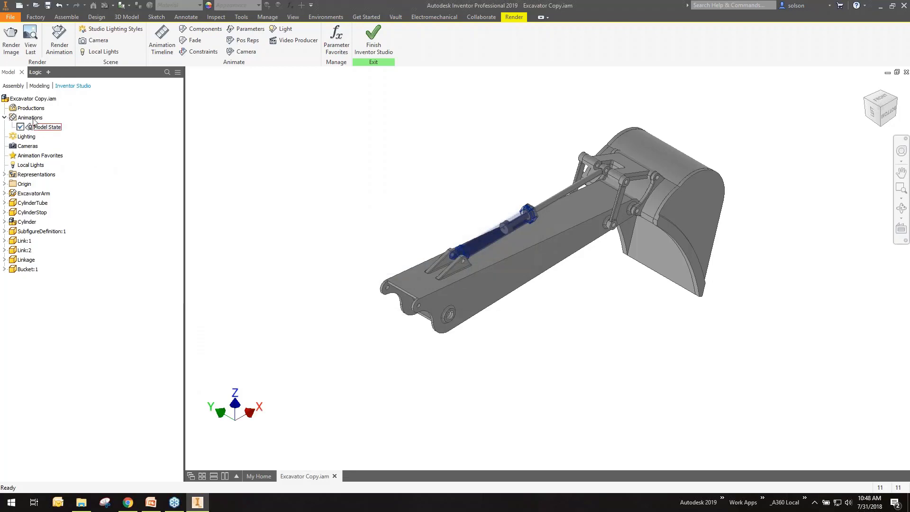
- Create a new animation for the excavator assembly and activate it for positional representation animation
right_click(32, 119)
left_click(74, 136)
left_click(246, 40)
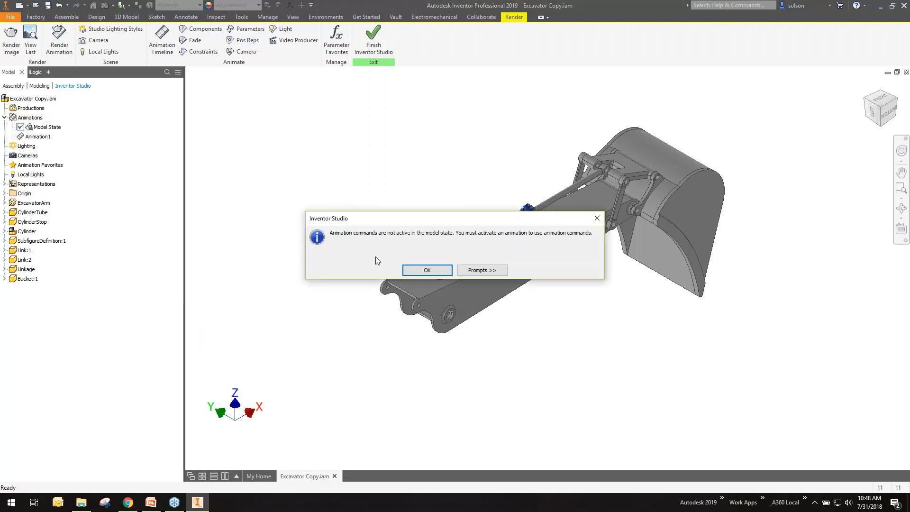
left_click(436, 271)
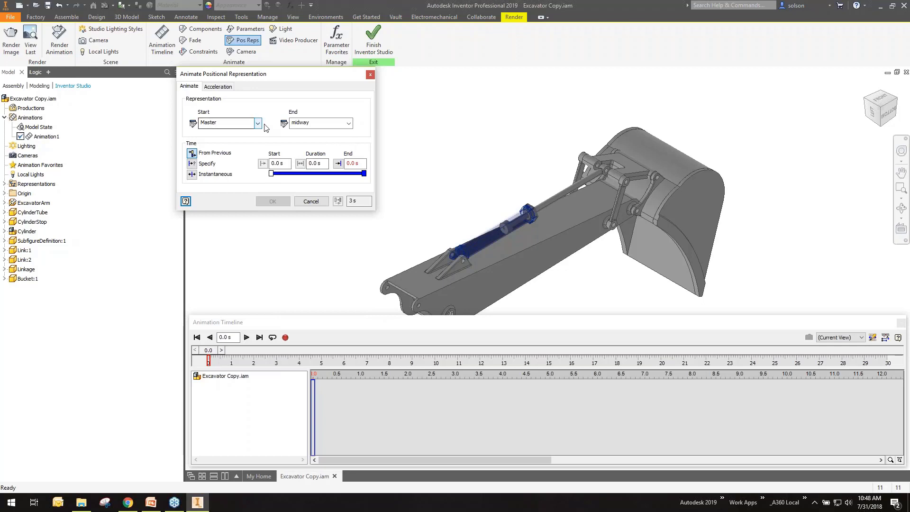
- Animate the positional representation from Master to open, with an end time of 5 s
left_click(310, 122)
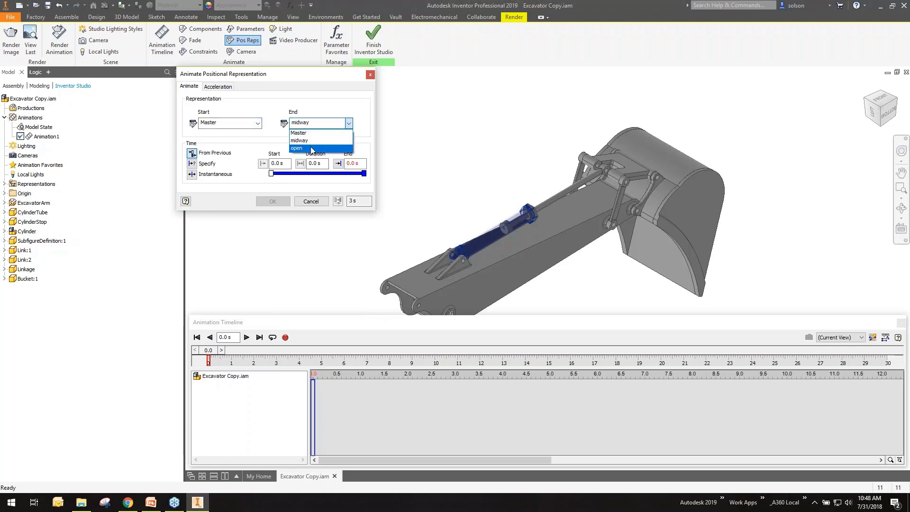
left_click(311, 148)
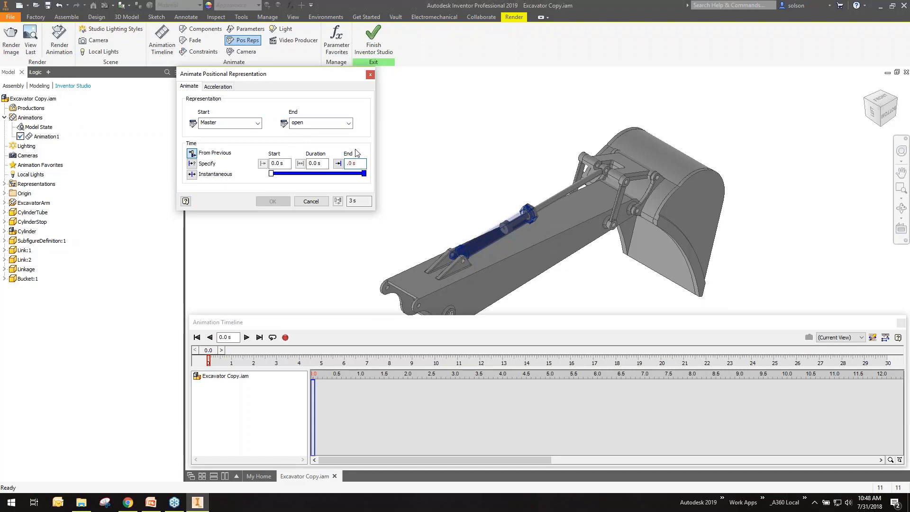
type("5")
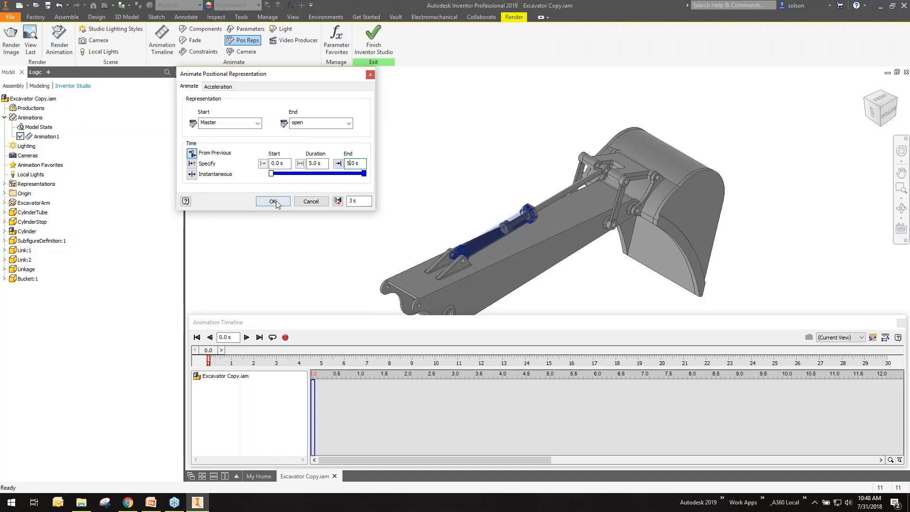
left_click(273, 201)
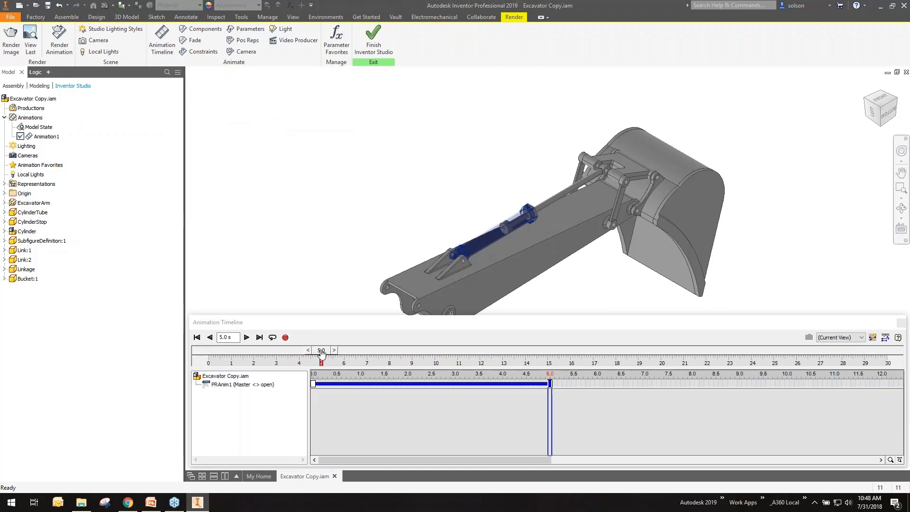
- Rewind the timeline to its start and play the Master-to-open animation
left_click_drag(322, 351, 210, 360)
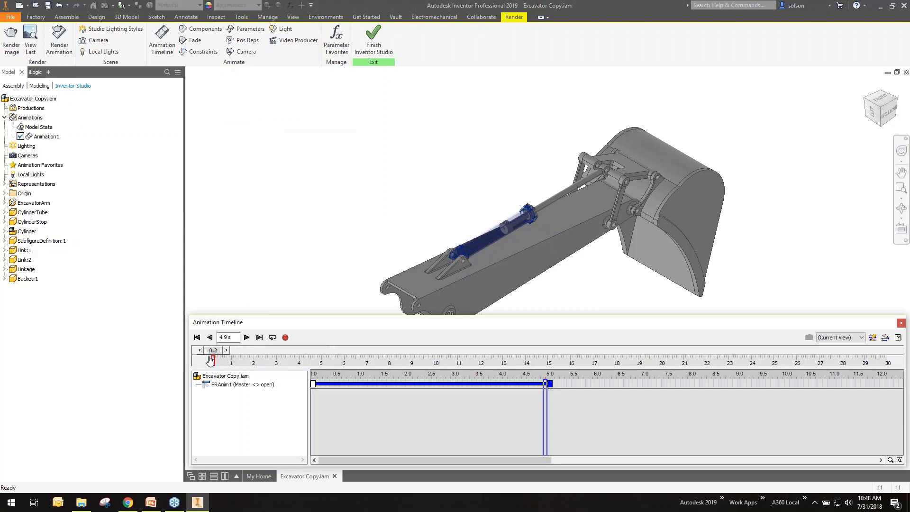
left_click(246, 337)
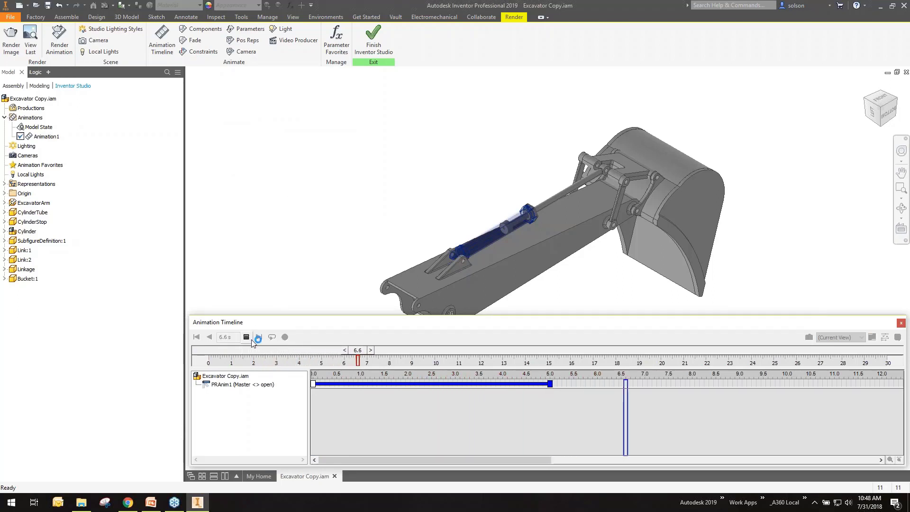
- Open Windows Task Manager, end the background Microsoft Office Excel (32 bit) process, and close Task Manager
right_click(242, 496)
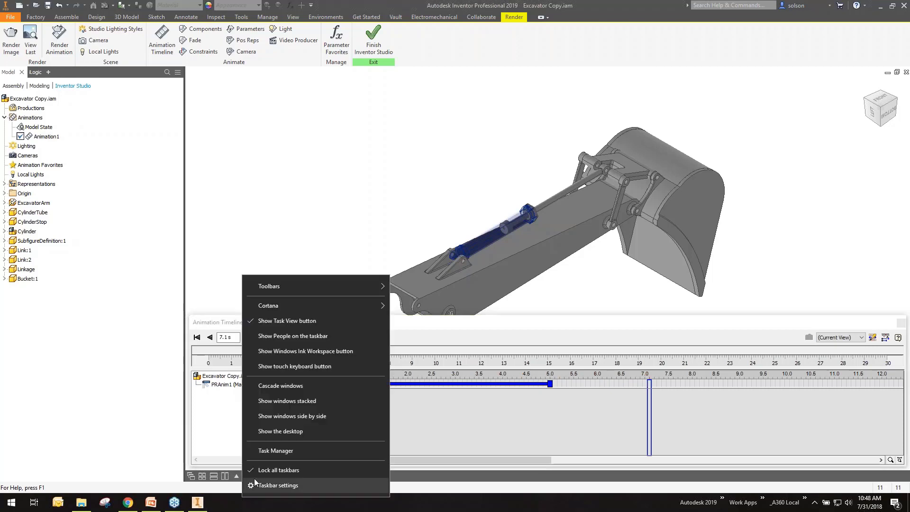
left_click(276, 451)
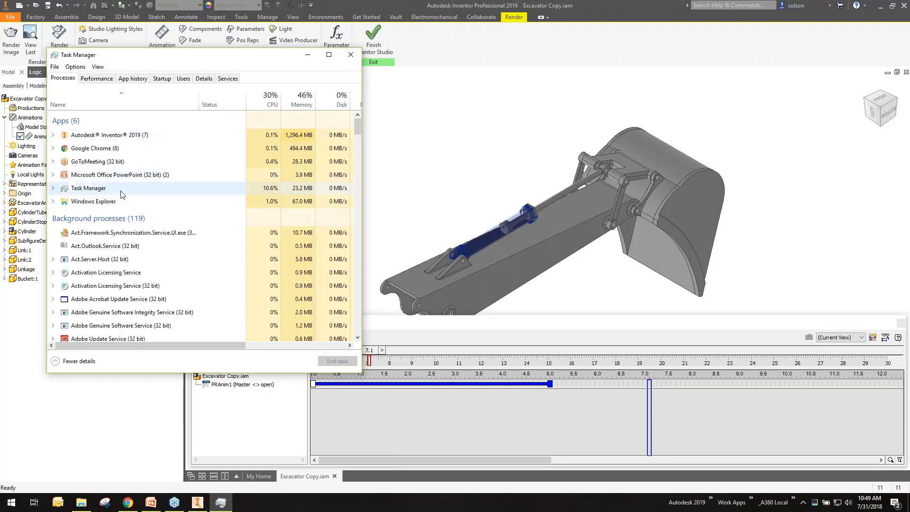
scroll(132, 169, "down", 2)
scroll(106, 167, "down", 8)
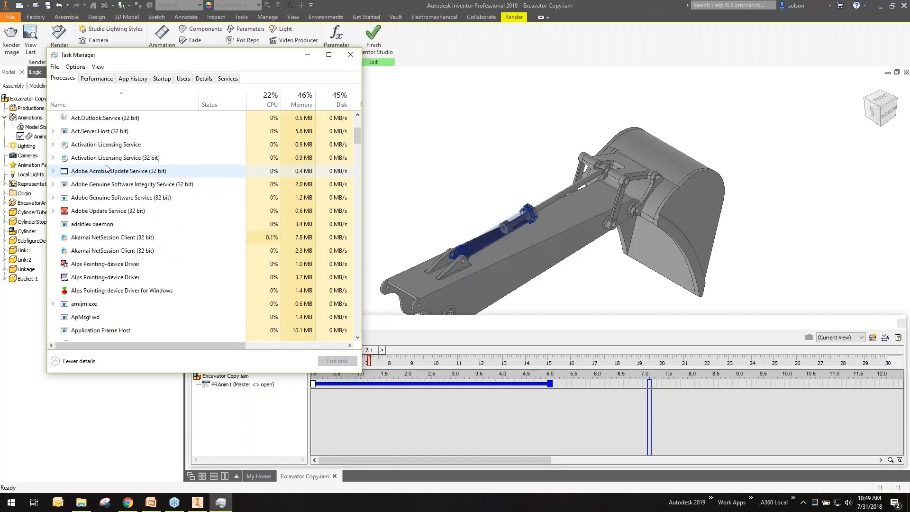
scroll(107, 168, "down", 3)
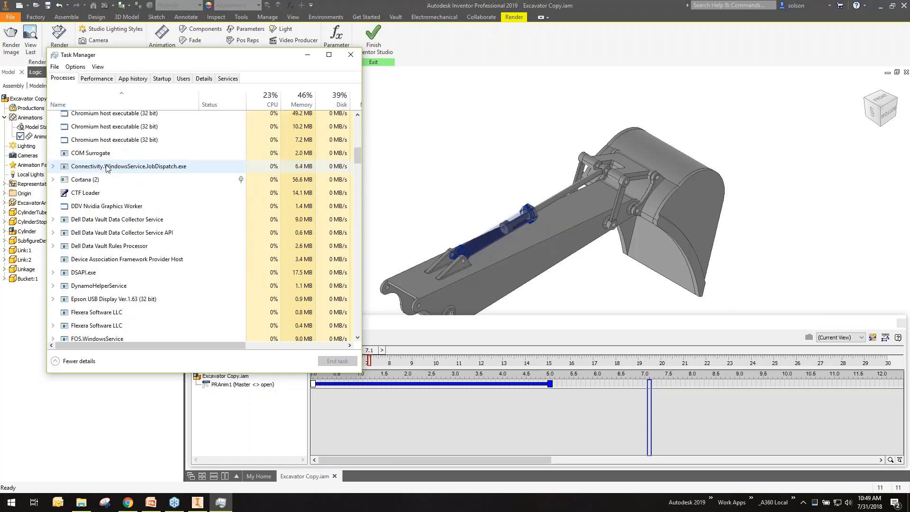
scroll(116, 212, "down", 7)
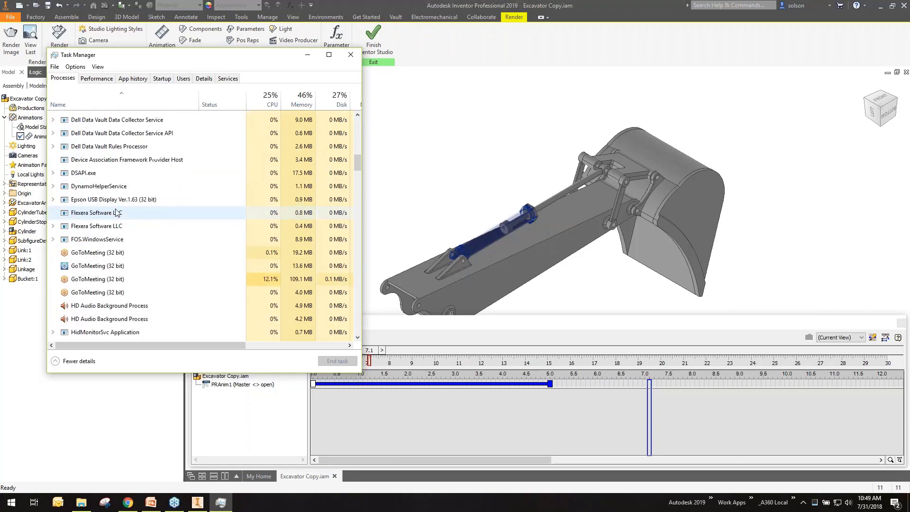
scroll(116, 211, "down", 3)
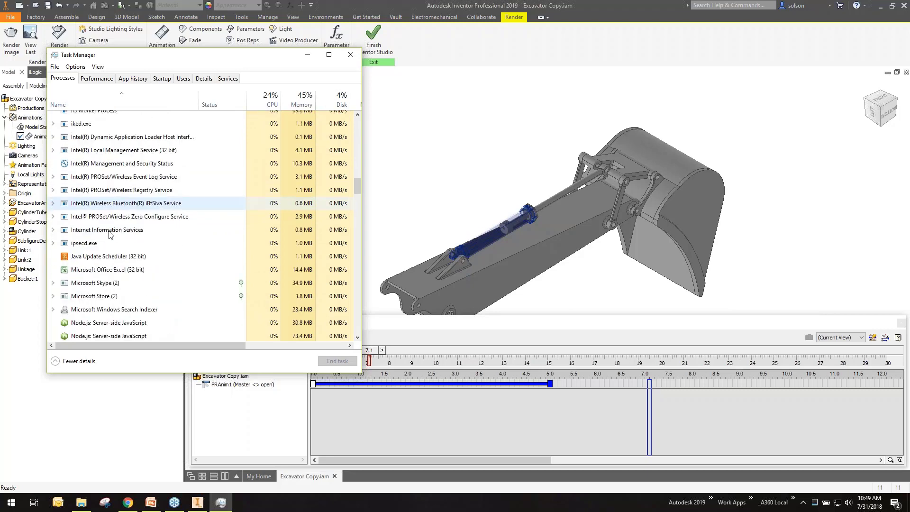
left_click(99, 271)
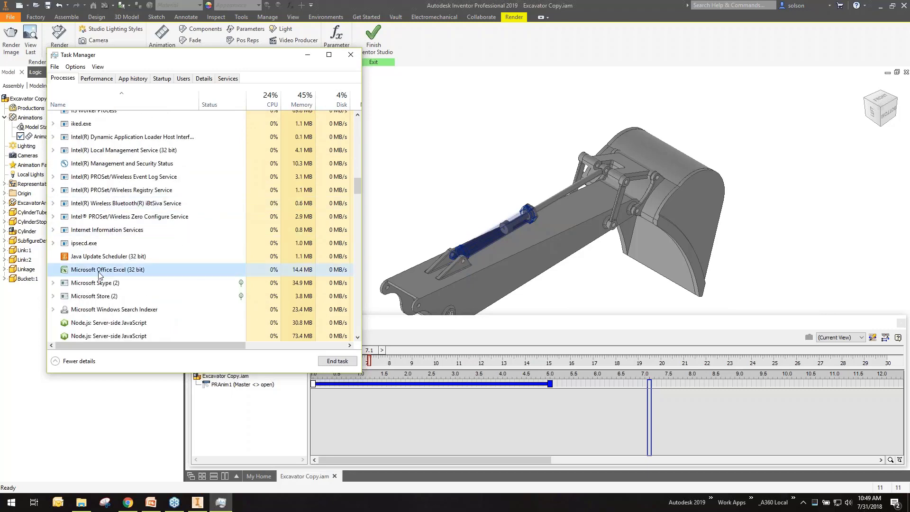
left_click(333, 363)
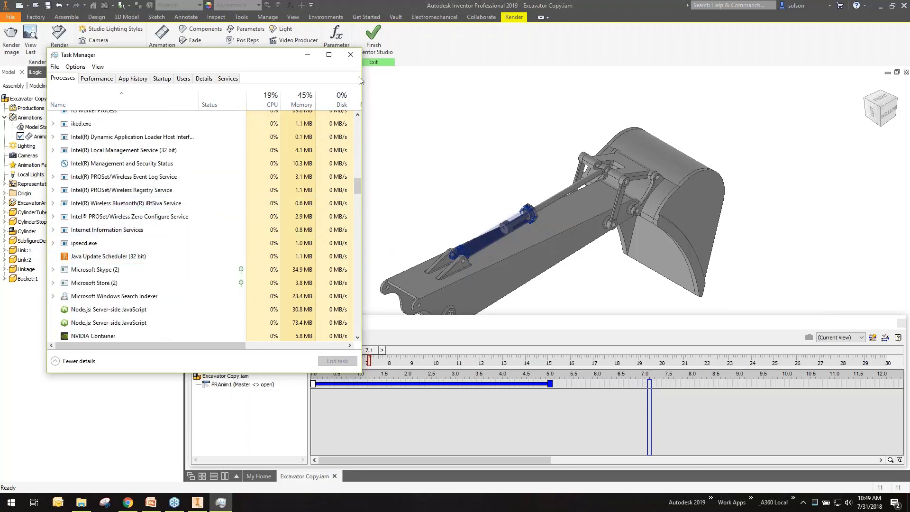
left_click(351, 54)
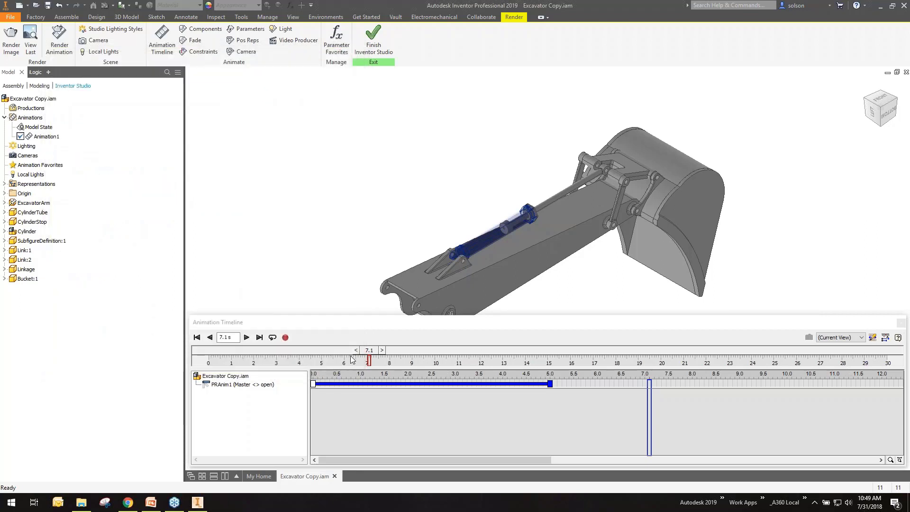
- Return the timeline to 0 s and delete the Master-to-open positional representation action
left_click_drag(372, 351, 209, 351)
right_click(515, 384)
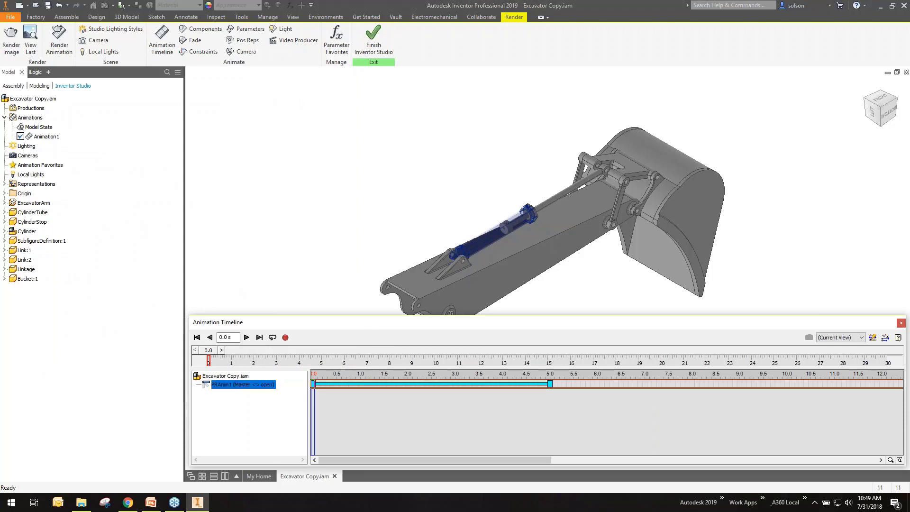
left_click(533, 414)
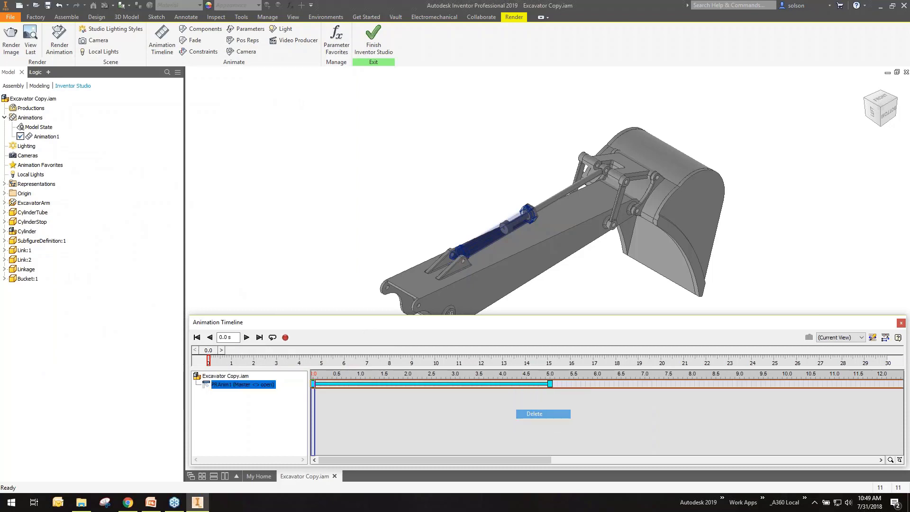
- Animate the positional representation from Master to open with an end time of 10 s, and return the timeline to 0 s
left_click(240, 44)
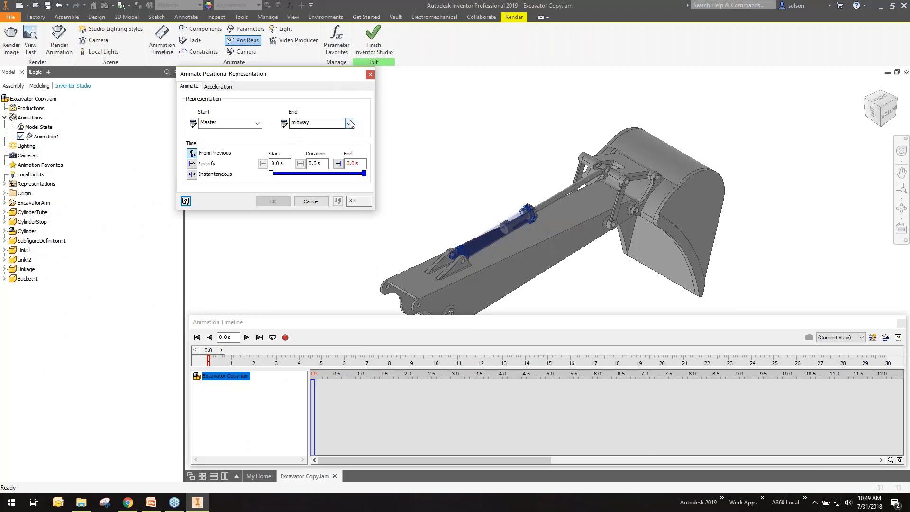
left_click(350, 123)
left_click(315, 150)
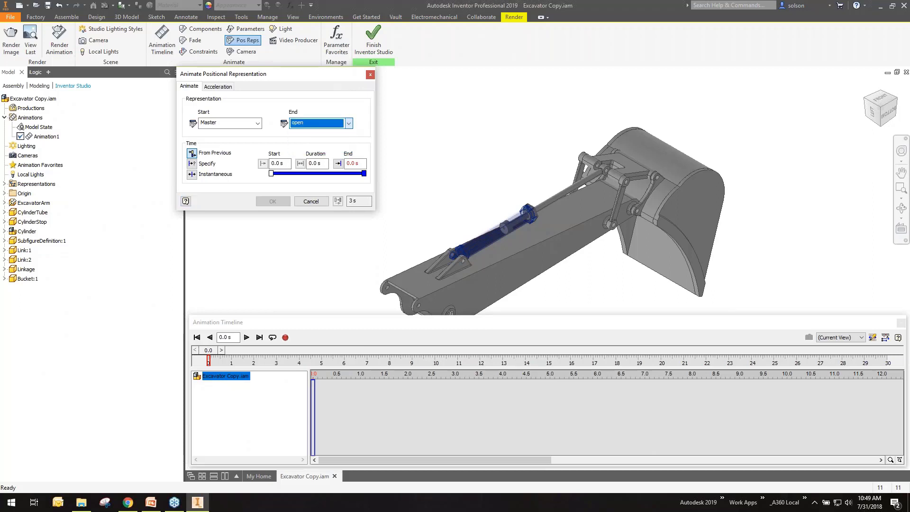
left_click(348, 164)
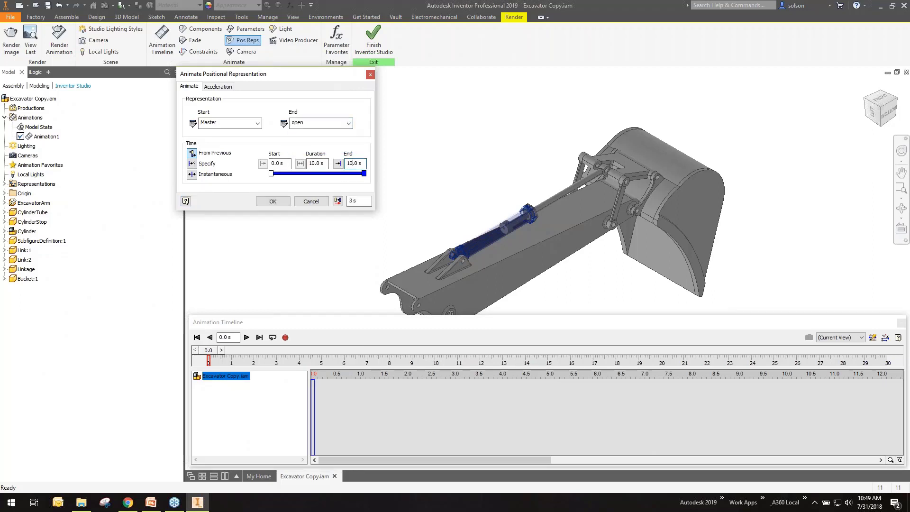
left_click(273, 202)
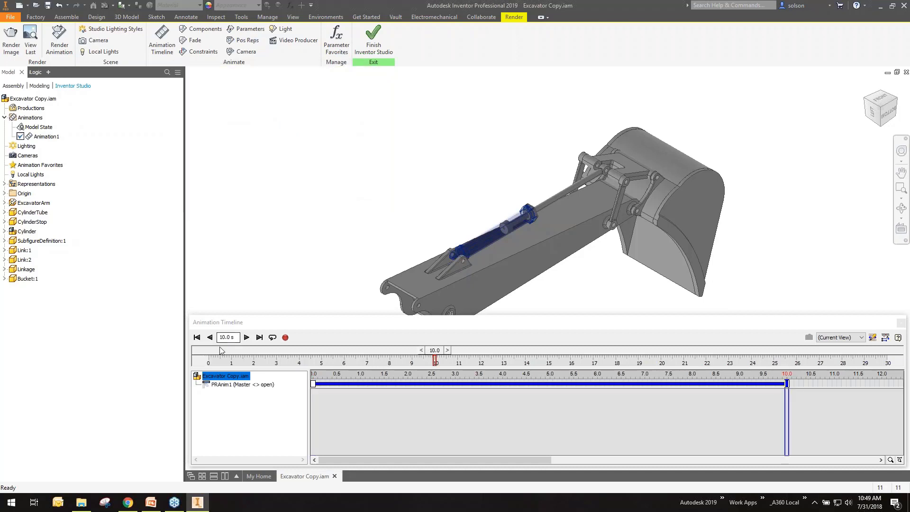
left_click_drag(435, 360, 207, 364)
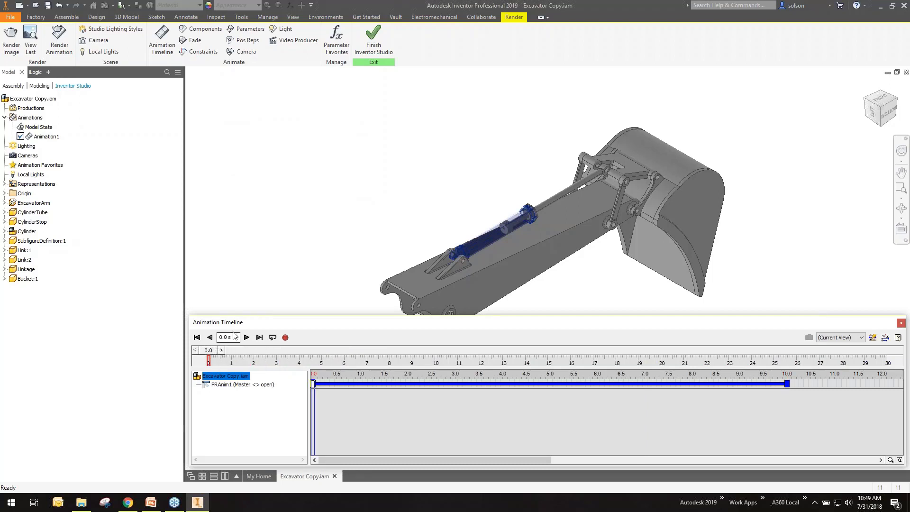